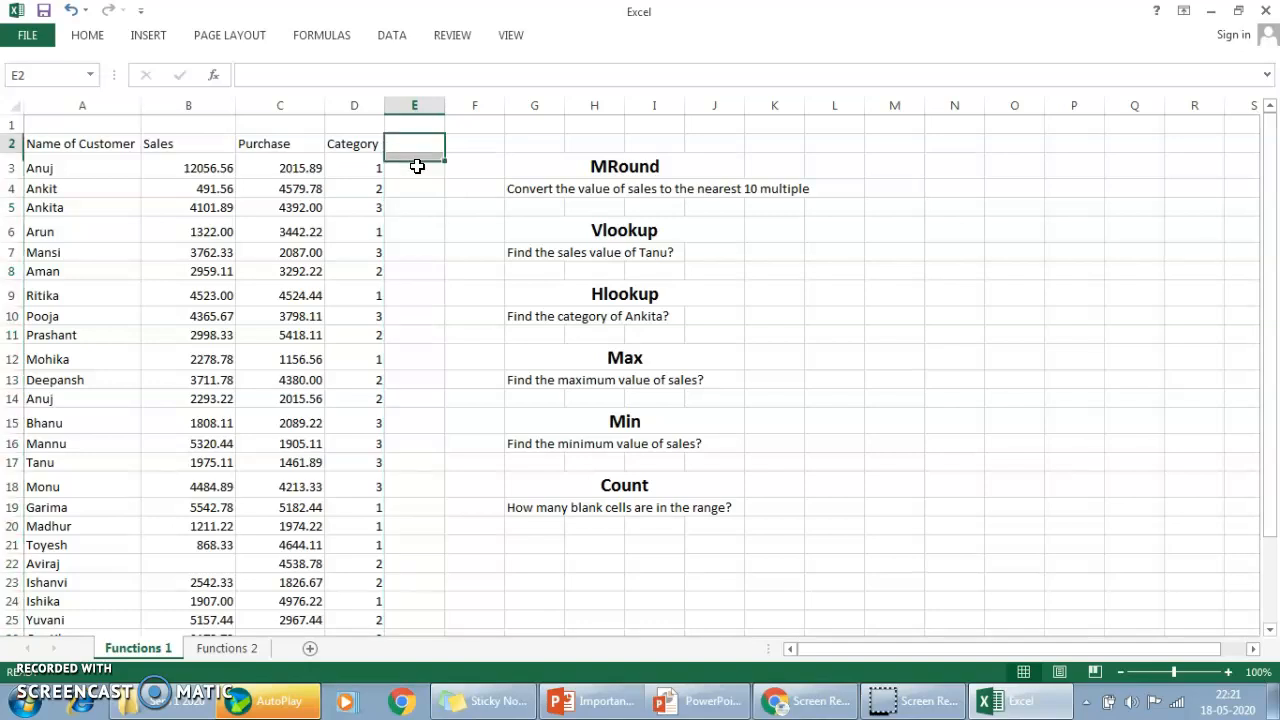
{"action": "key", "text": "Down"}
{"action": "key", "text": "Down"}
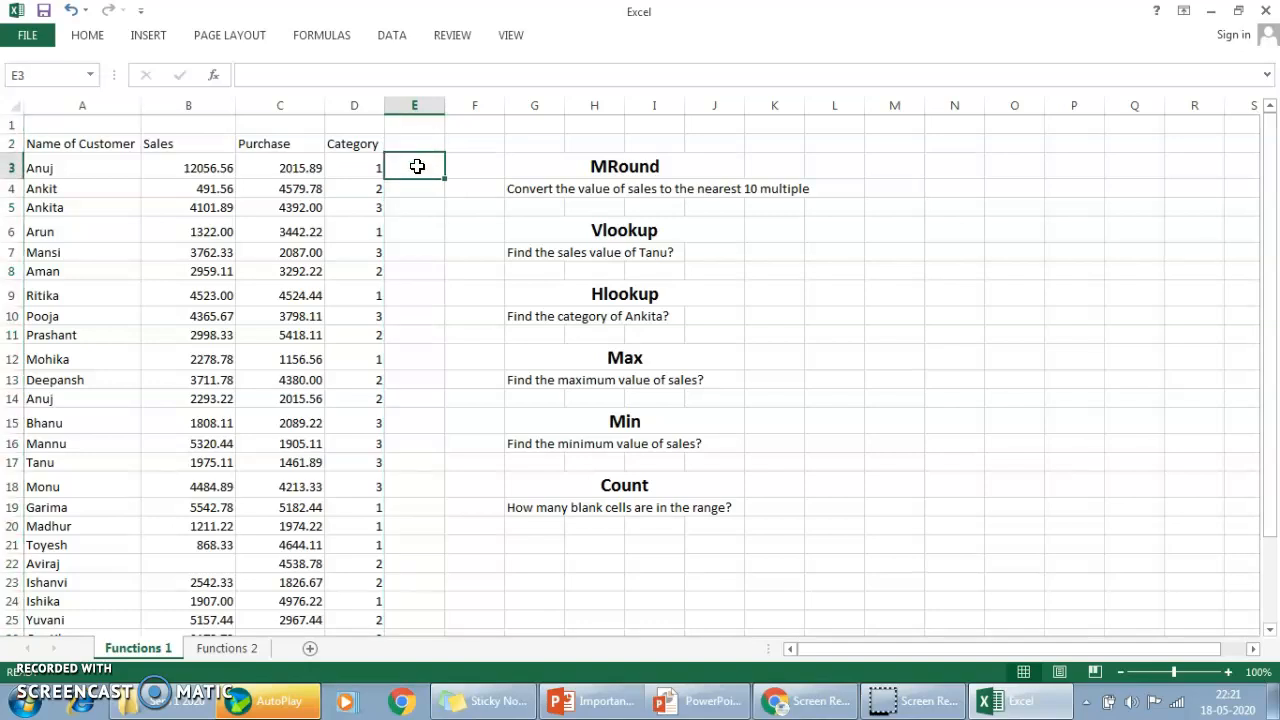
{"action": "key", "text": "Right"}
{"action": "key", "text": "Right"}
{"action": "key", "text": "Right"}
{"action": "key", "text": "Left"}
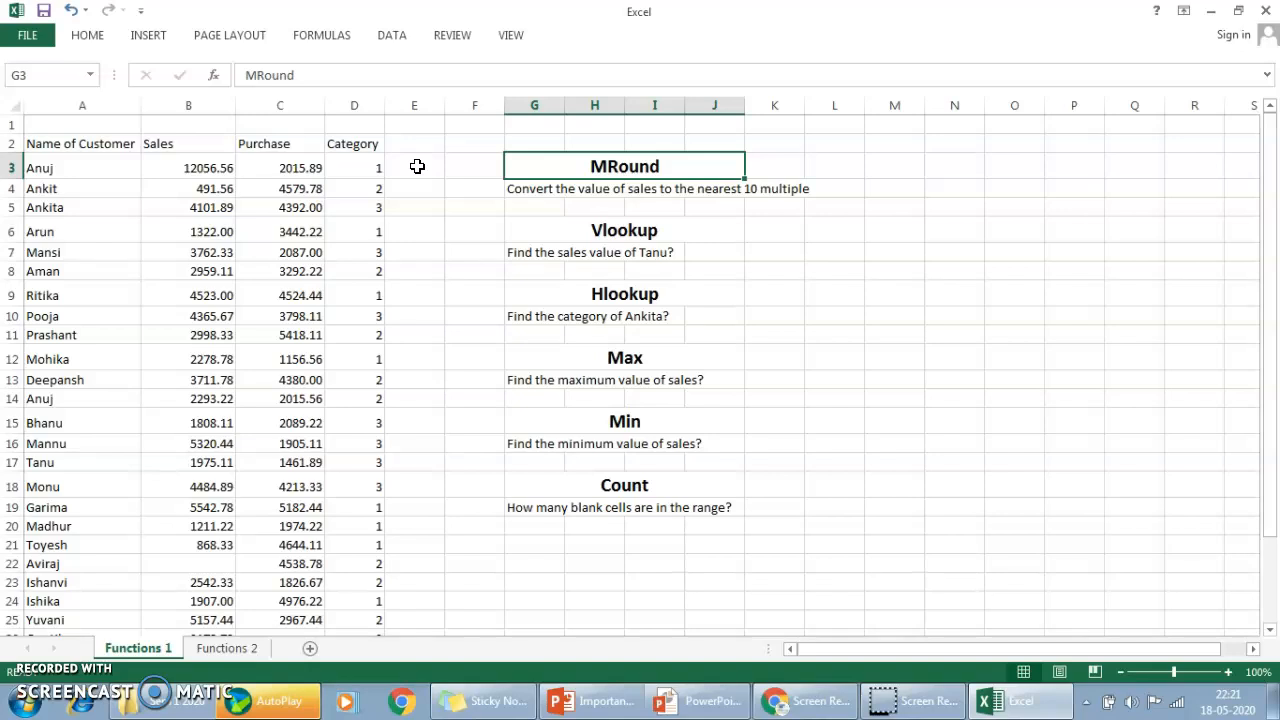
{"action": "key", "text": "Left"}
{"action": "key", "text": "Left"}
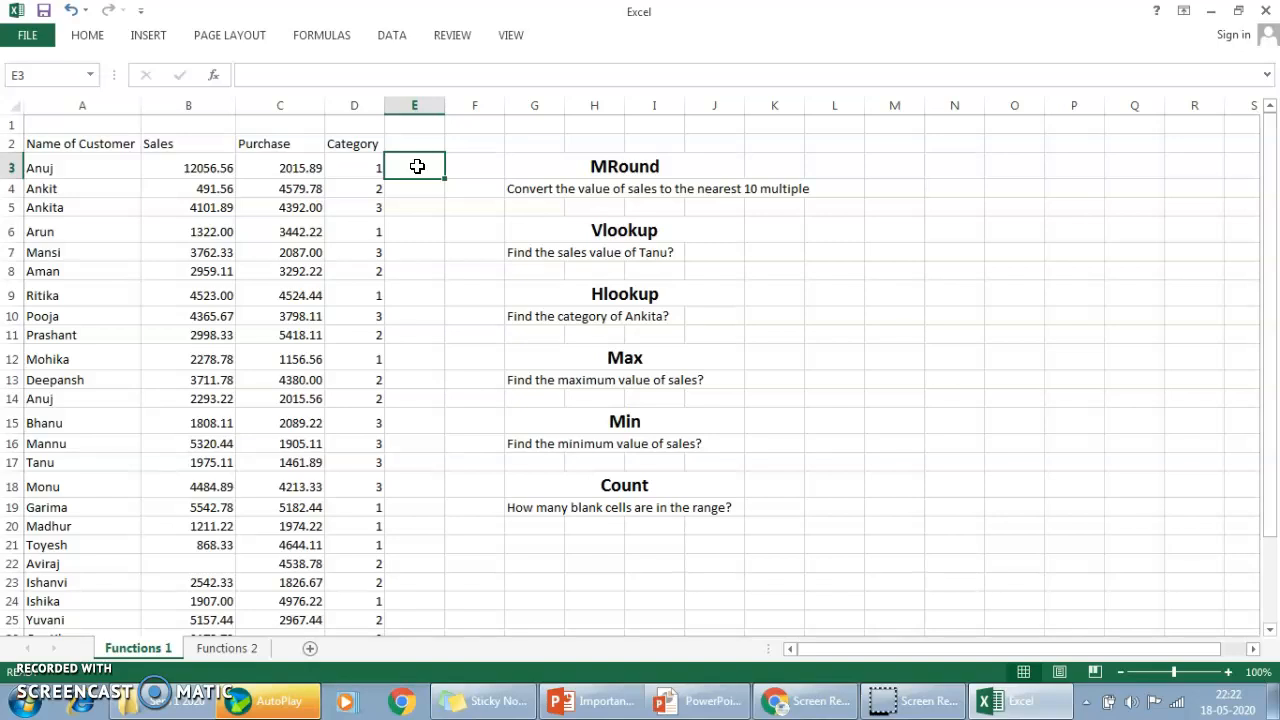
Enter =ROUND(B3,0) in cell E3 to round the first sales value to a whole number.
{"action": "type", "text": "=round"}
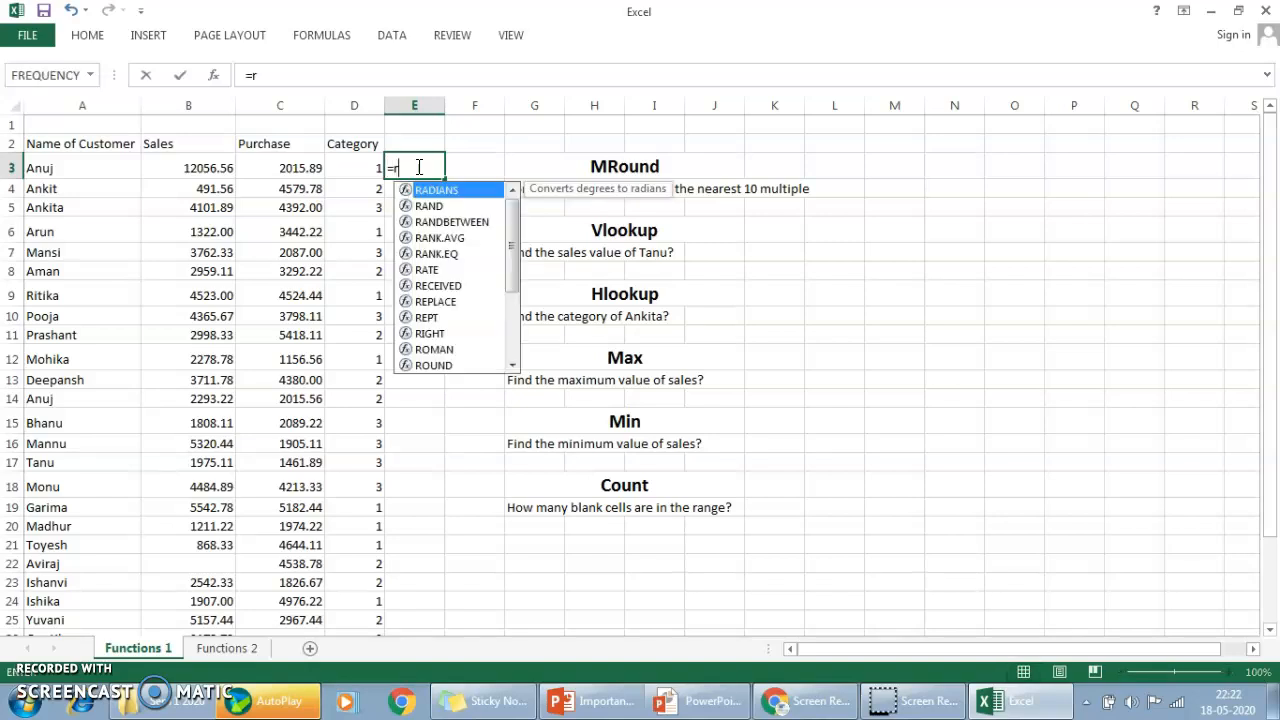
{"action": "key", "text": "Tab"}
{"action": "key", "text": "Left"}
{"action": "key", "text": "Left"}
{"action": "key", "text": "Left"}
{"action": "type", "text": ",0"}
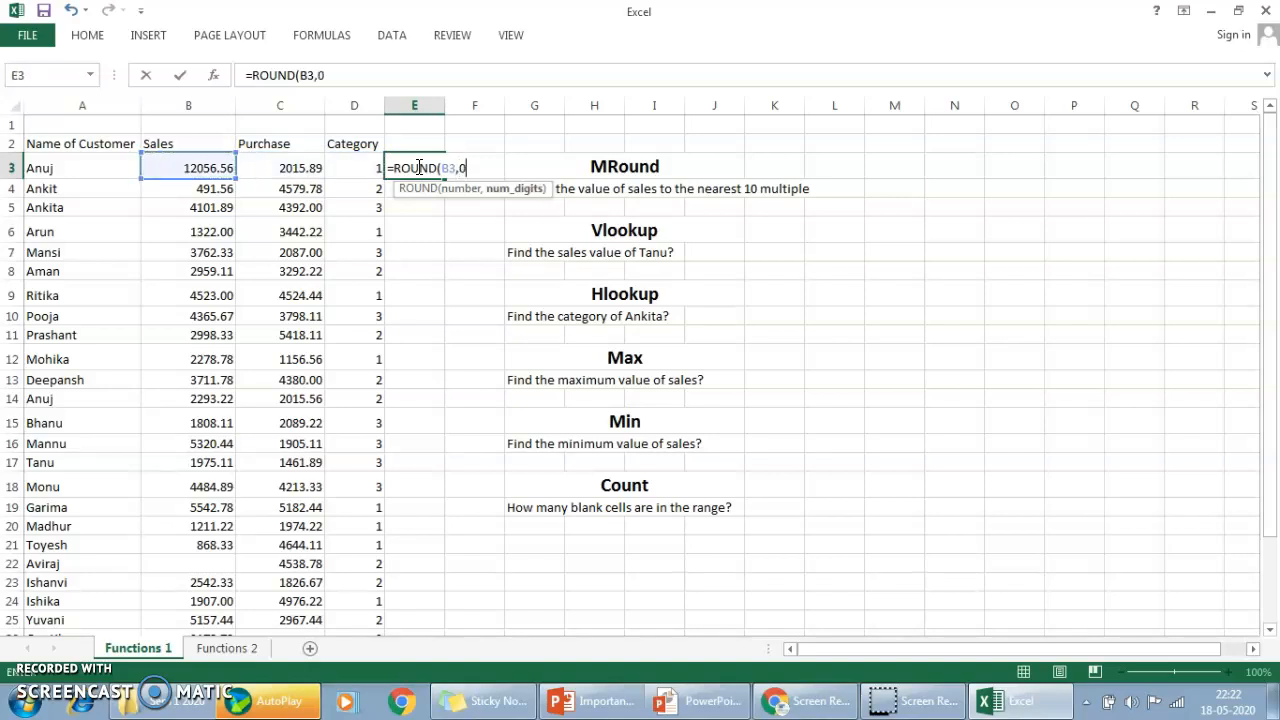
{"action": "type", "text": ")"}
{"action": "key", "text": "Return"}
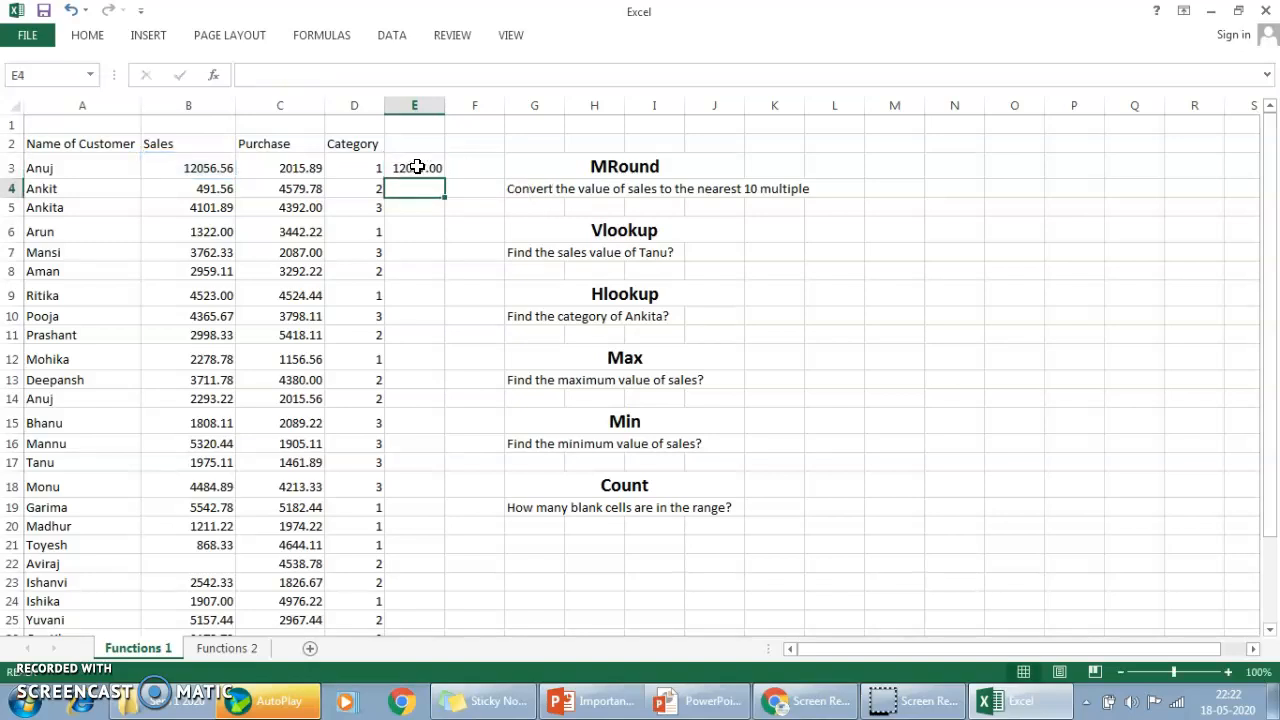
Enter =ROUNDDOWN(B4,0) in cell E4 to round the second sales value down to a whole number.
{"action": "type", "text": "=r"}
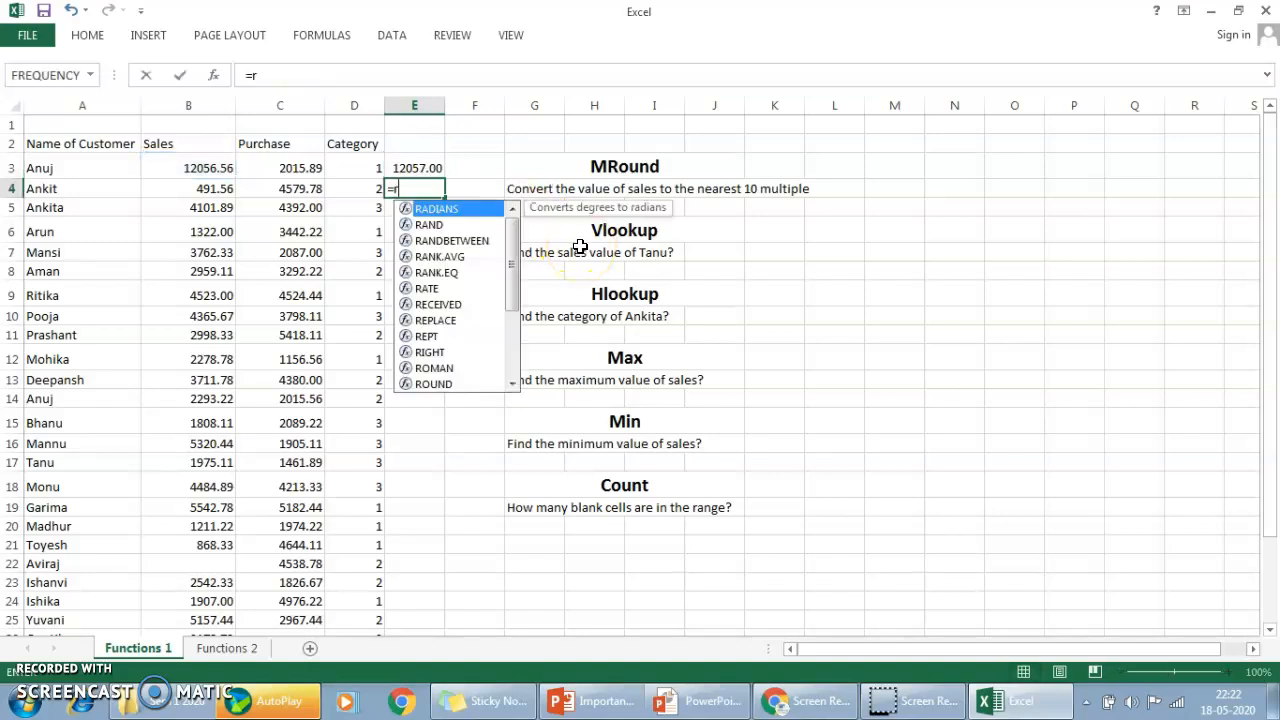
{"action": "type", "text": "ound"}
{"action": "key", "text": "Tab"}
{"action": "key", "text": "BackSpace"}
{"action": "key", "text": "Down"}
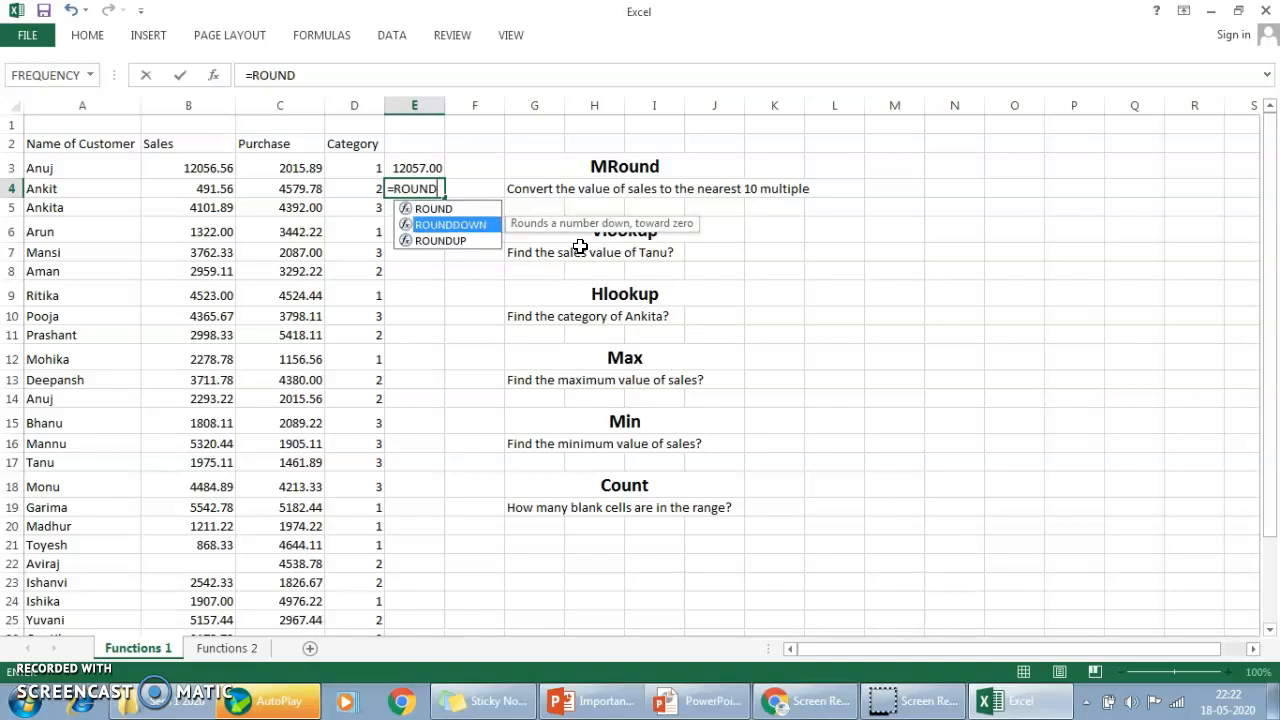
{"action": "key", "text": "Tab"}
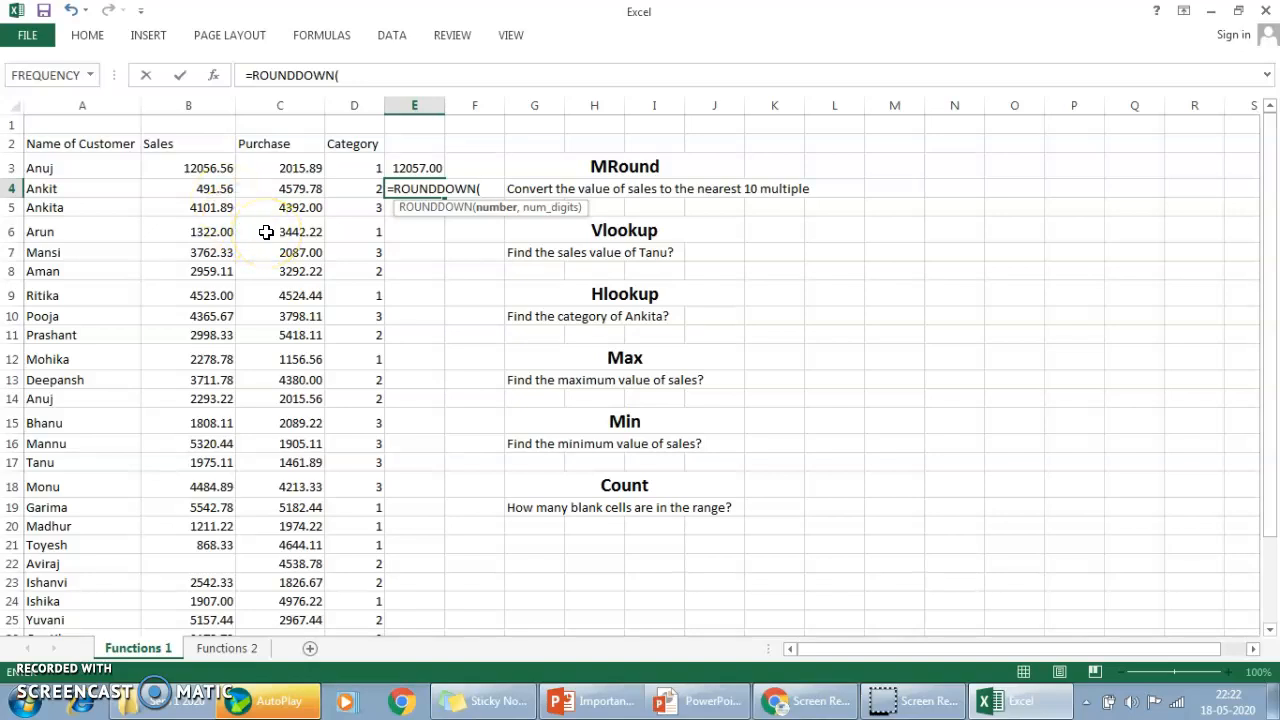
{"action": "left_click", "coordinate": [218, 194]}
{"action": "type", "text": ",0"}
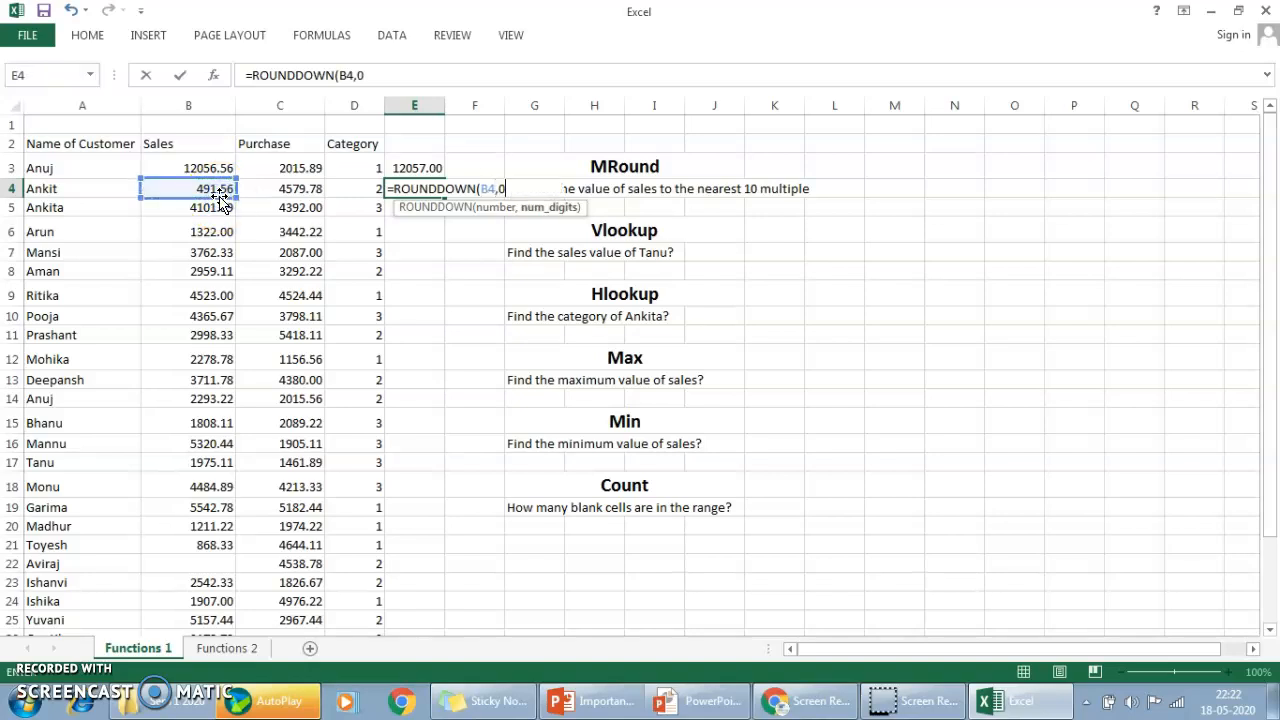
{"action": "type", "text": ")"}
{"action": "key", "text": "Return"}
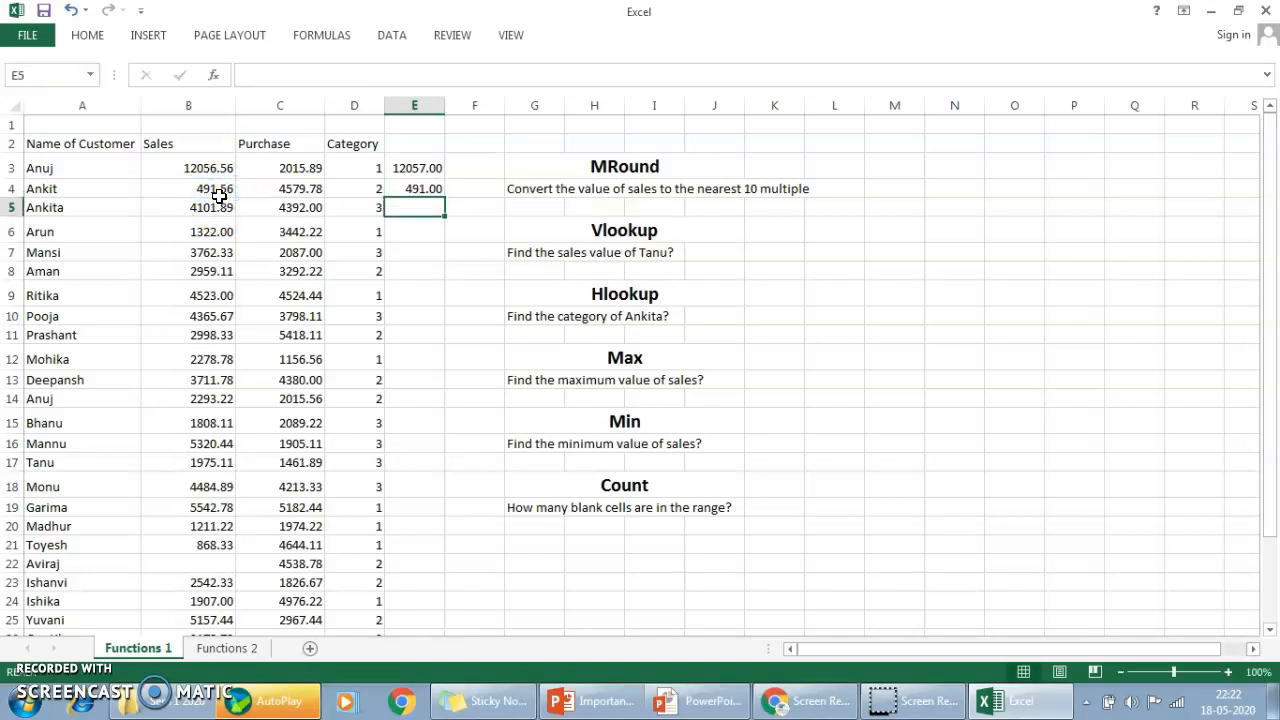
Enter =ROUNDUP(B4,0) in cell F4 to round the second sales value up to a whole number.
{"action": "key", "text": "Up"}
{"action": "key", "text": "Right"}
{"action": "type", "text": "="}
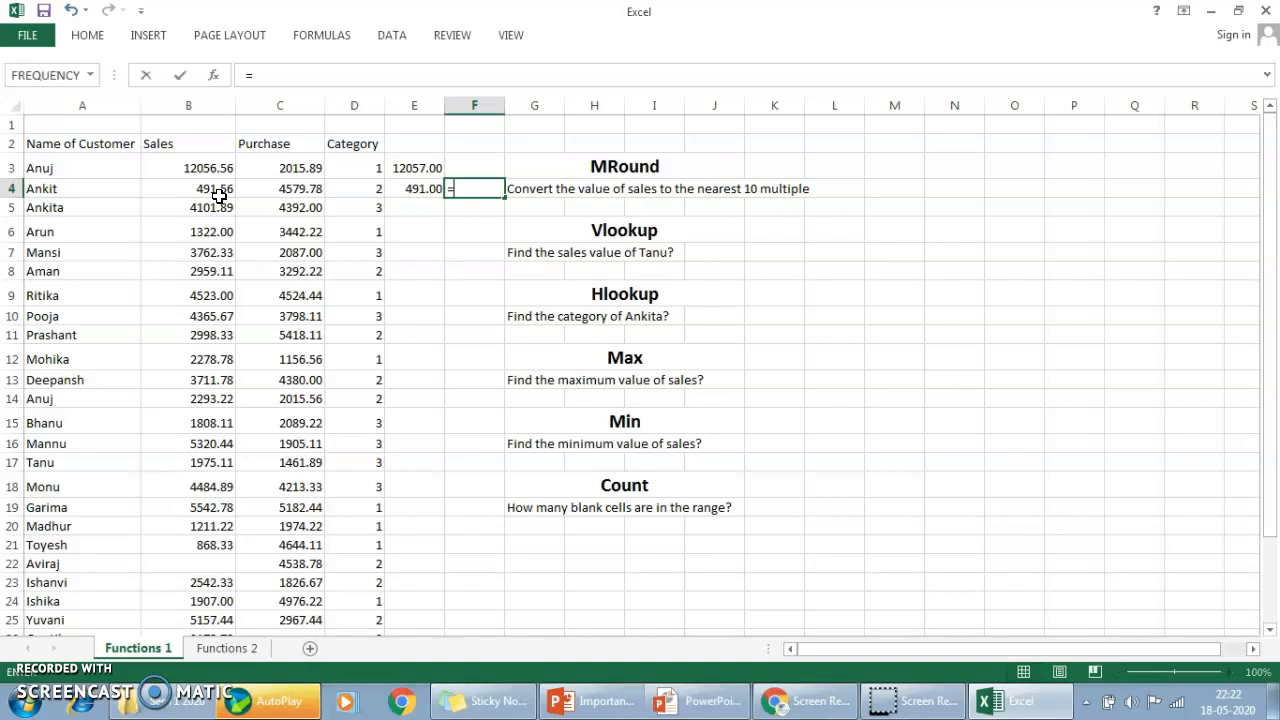
{"action": "type", "text": "round"}
{"action": "key", "text": "Down"}
{"action": "key", "text": "Down"}
{"action": "key", "text": "Tab"}
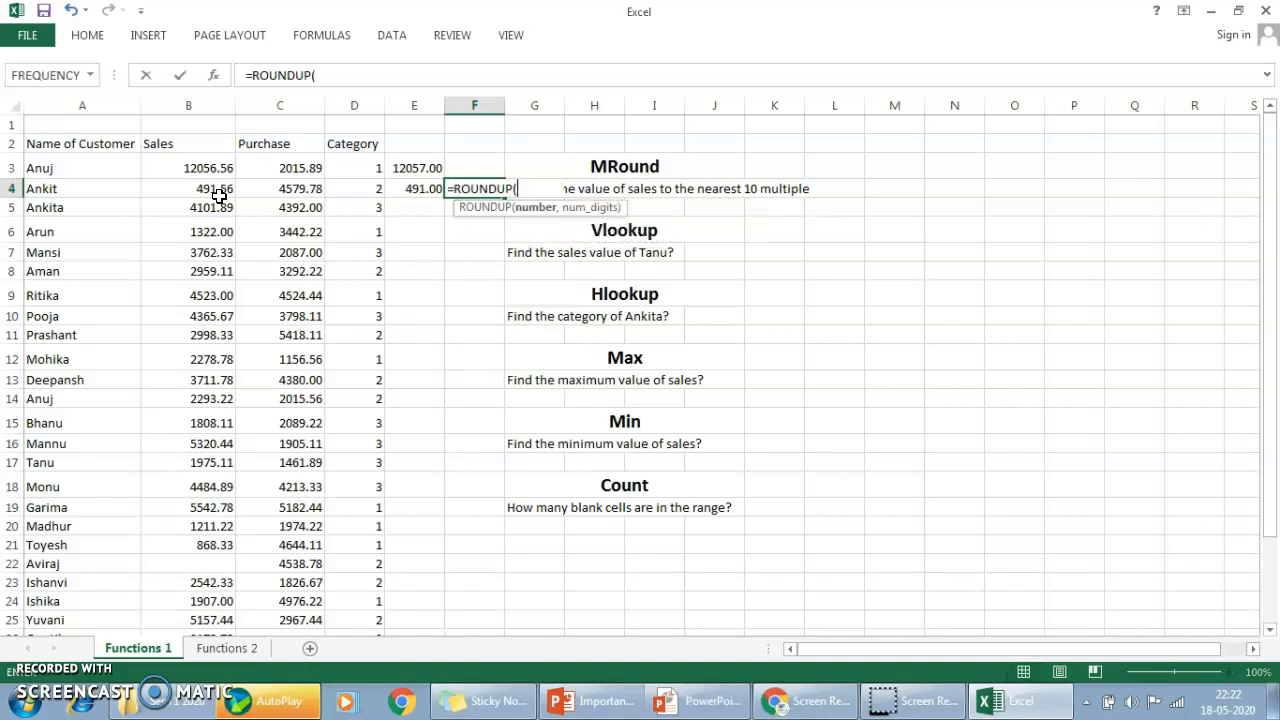
{"action": "left_click", "coordinate": [220, 195]}
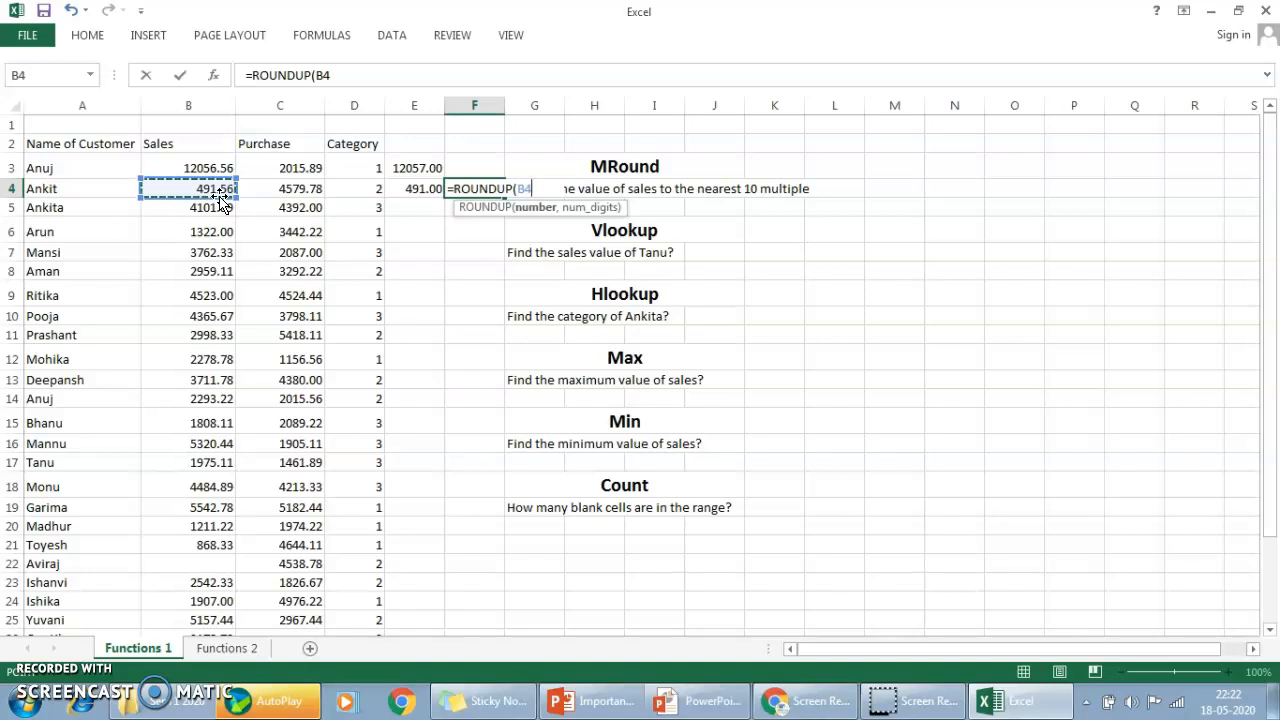
{"action": "type", "text": ",0"}
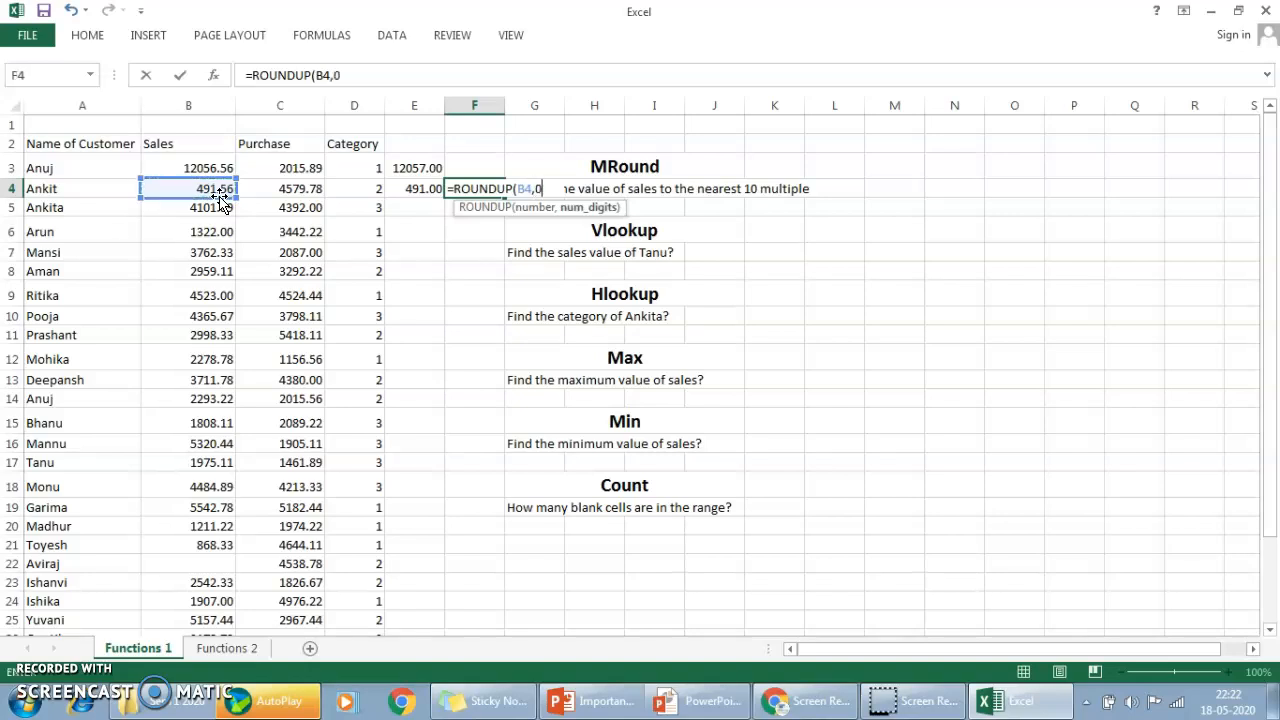
{"action": "type", "text": ")"}
{"action": "key", "text": "Return"}
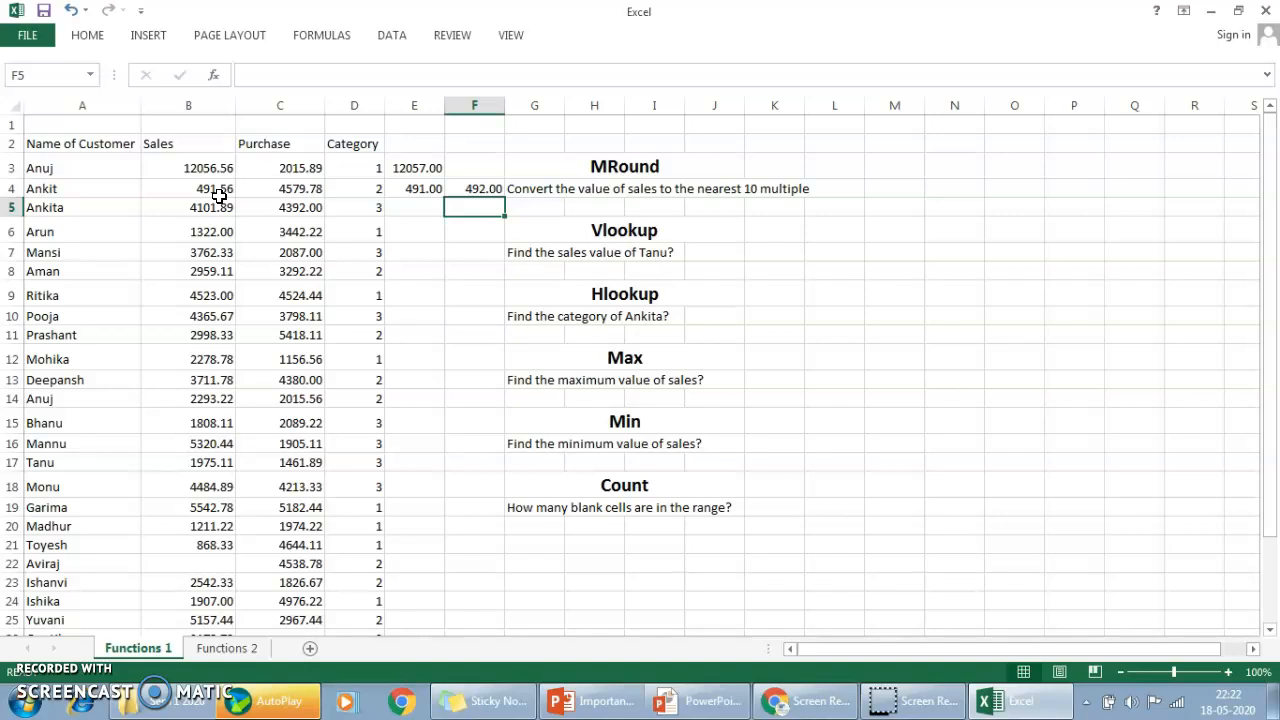
Clear the trial rounding formulas from E3:F4 and return to cell E3.
{"action": "key", "text": "Up"}
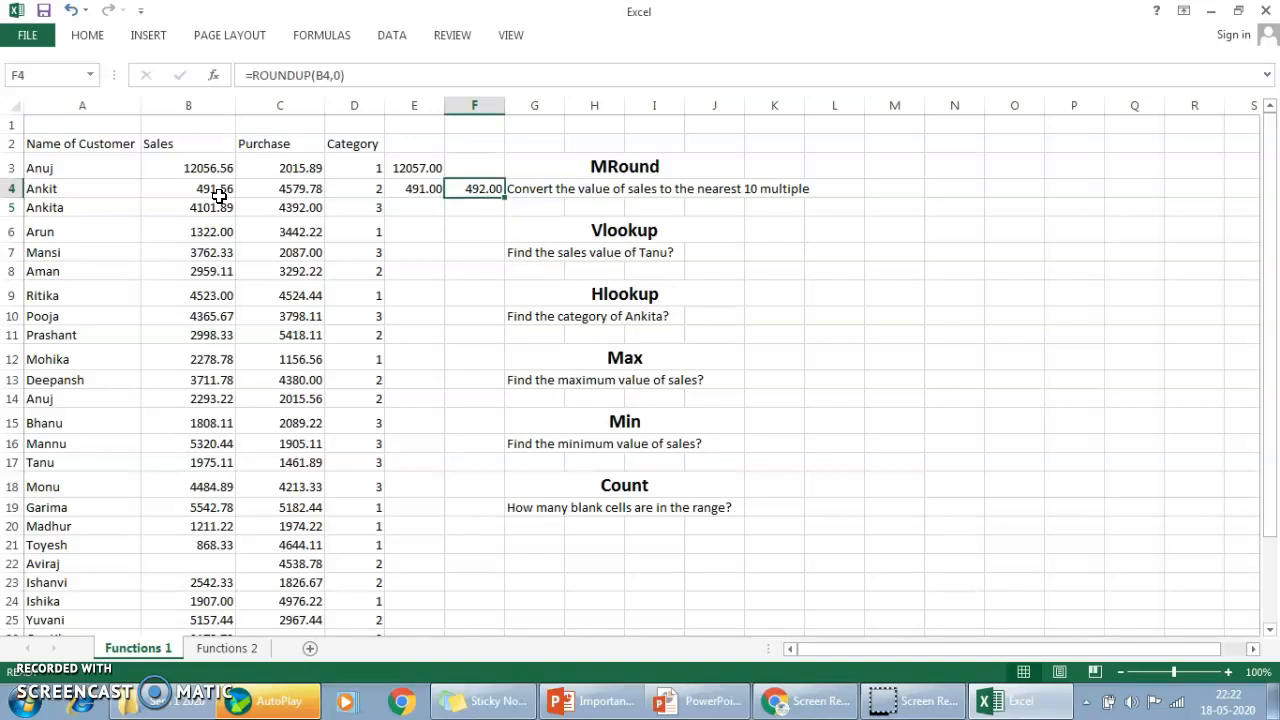
{"action": "key", "text": "shift+Left"}
{"action": "key", "text": "shift+Up"}
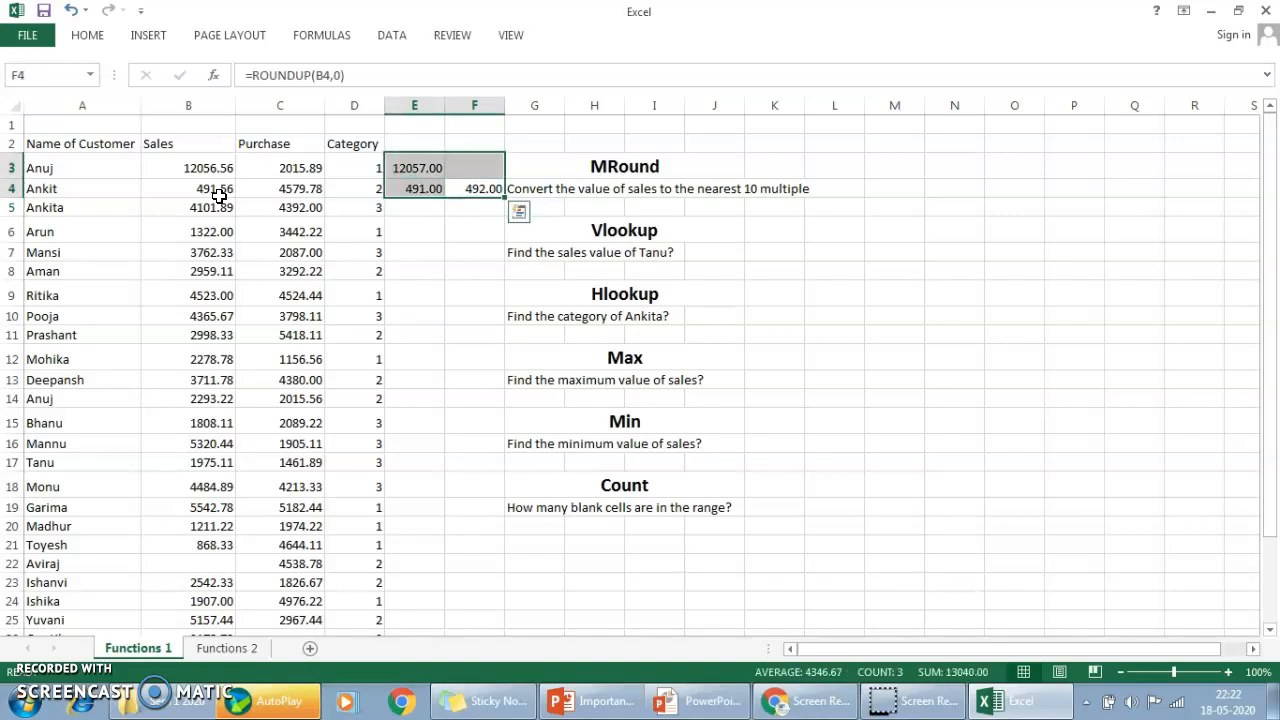
{"action": "key", "text": "Delete"}
{"action": "key", "text": "Left"}
{"action": "key", "text": "Right"}
{"action": "key", "text": "Up"}
{"action": "key", "text": "Left"}
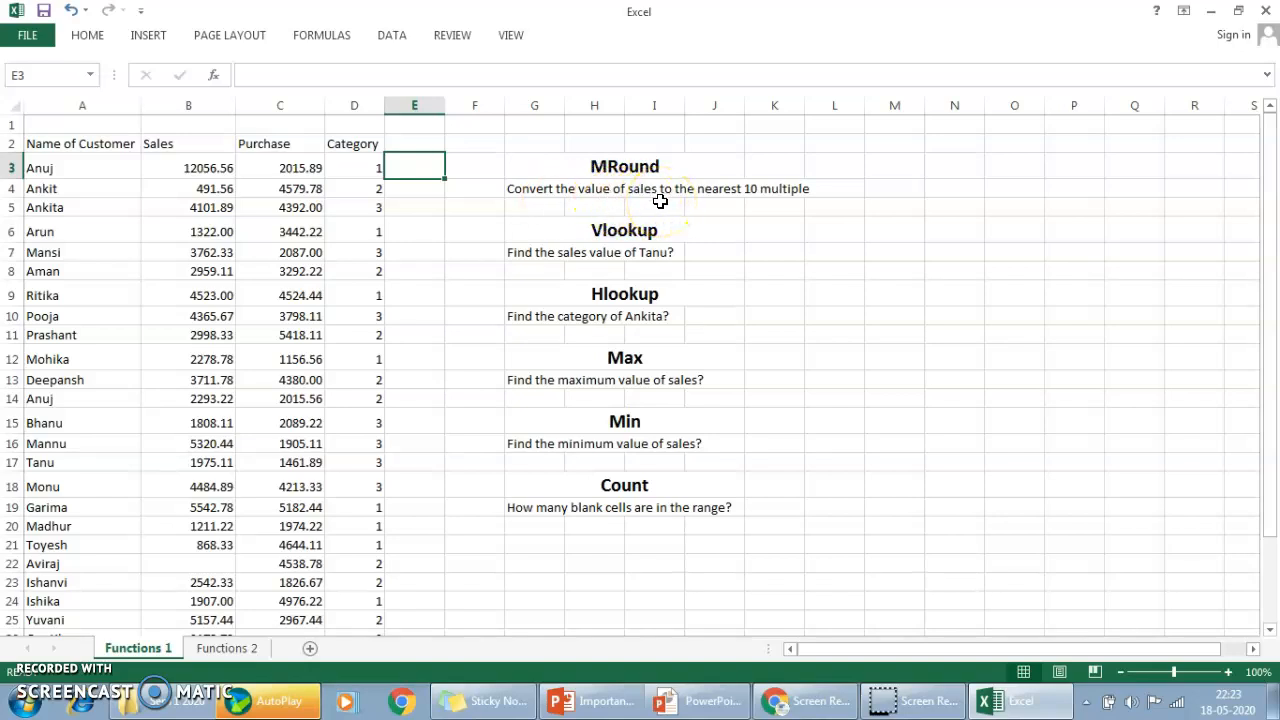
Enter =MROUND(B3,10) in cell E3 to round the first sales value to the nearest multiple of 10.
{"action": "type", "text": "=mrou"}
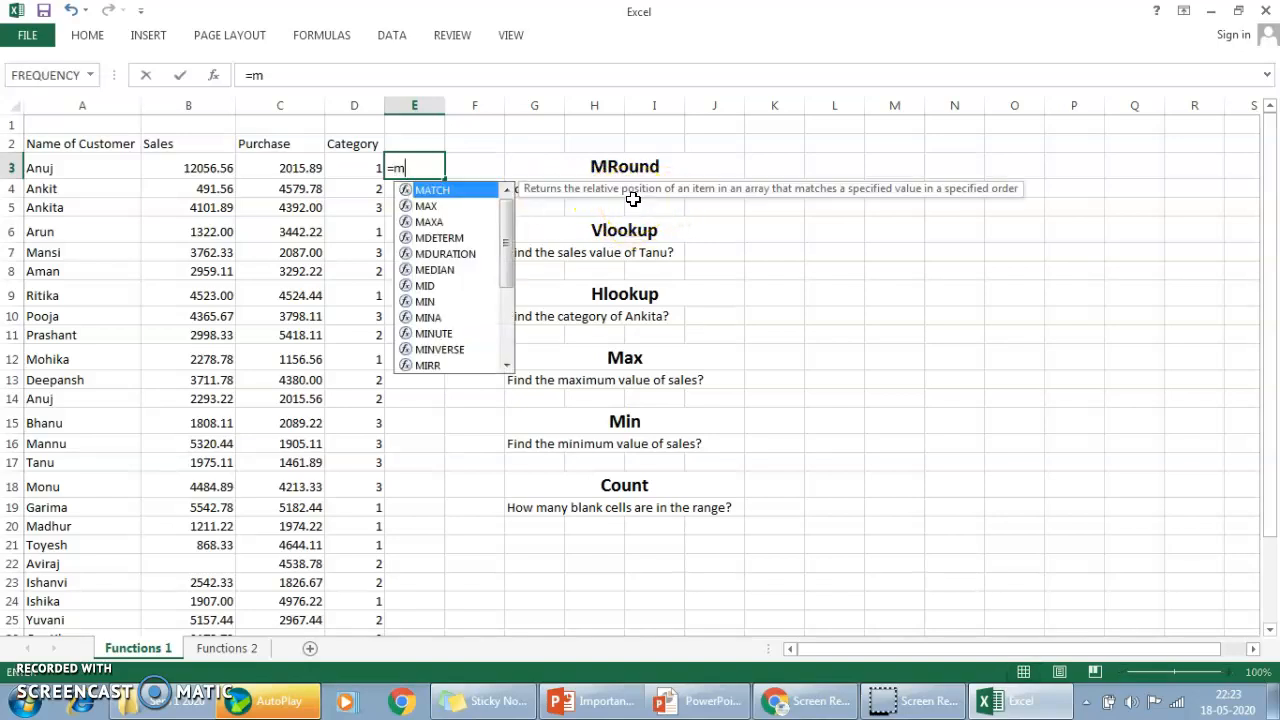
{"action": "key", "text": "Tab"}
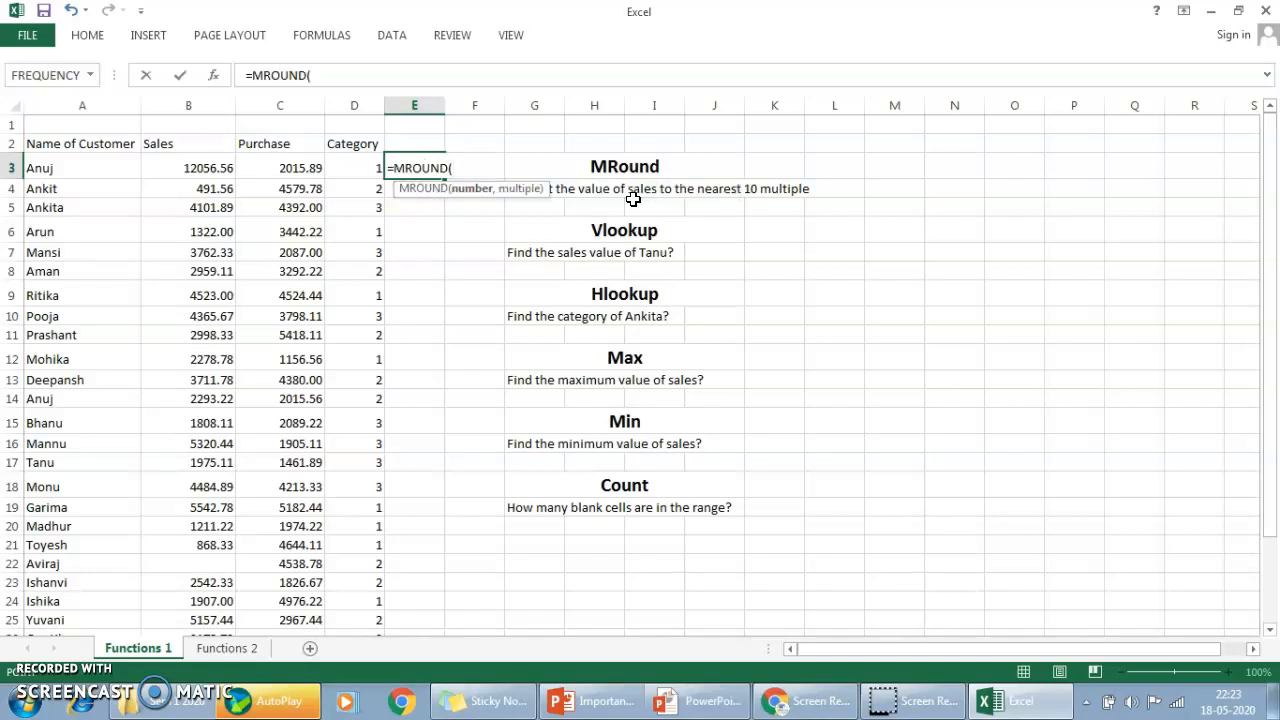
{"action": "key", "text": "Left"}
{"action": "key", "text": "Left"}
{"action": "key", "text": "Left"}
{"action": "type", "text": ","}
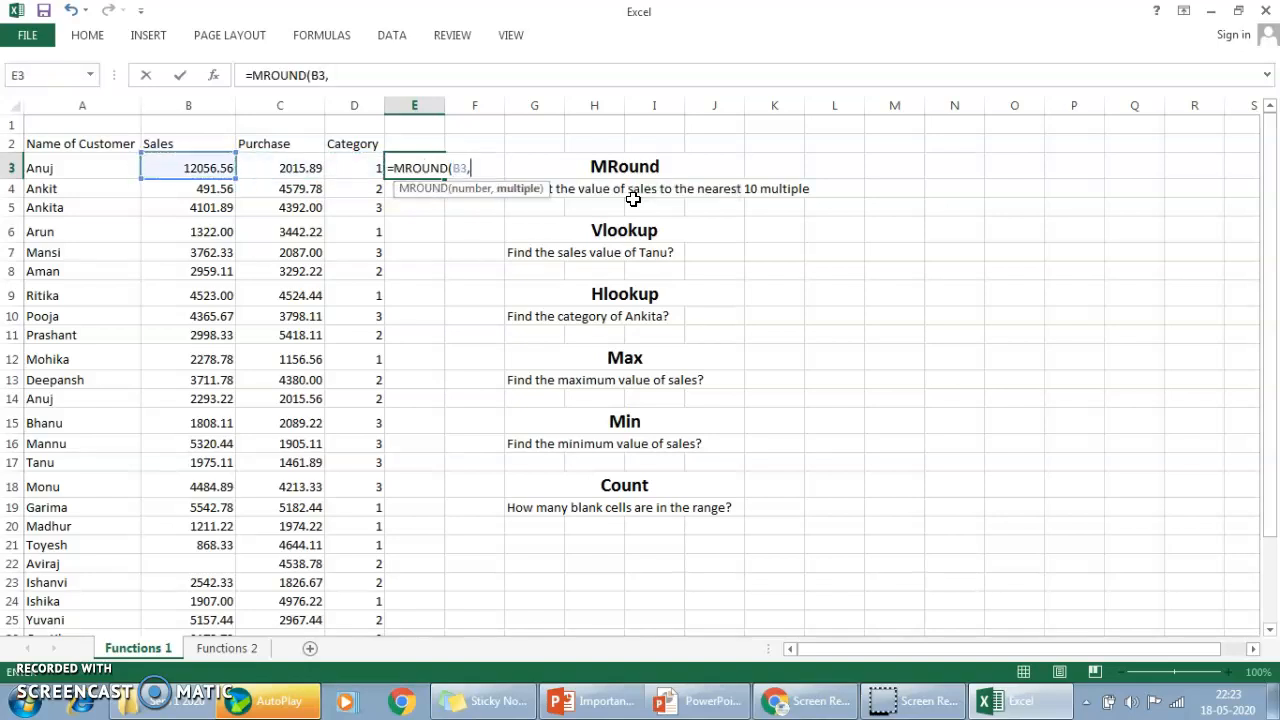
{"action": "type", "text": "10)"}
{"action": "key", "text": "Return"}
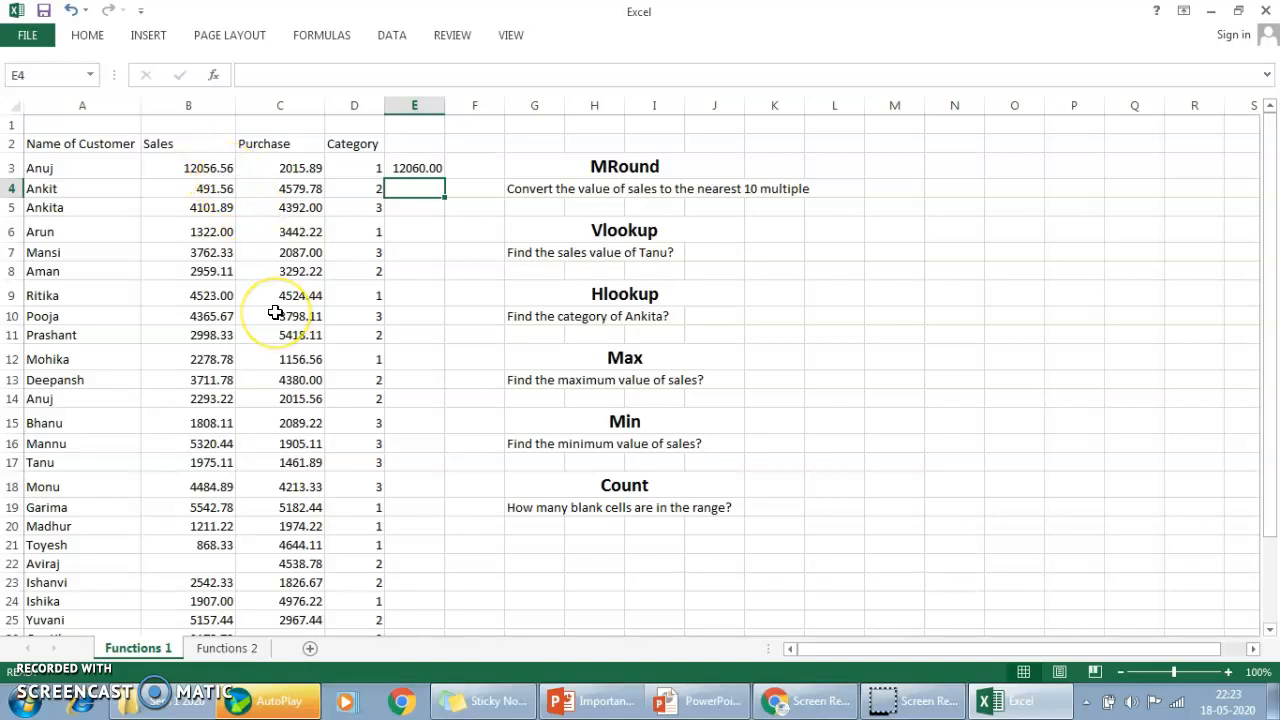
Fill the MROUND formula down column E through cell E8.
{"action": "key", "text": "ctrl+d"}
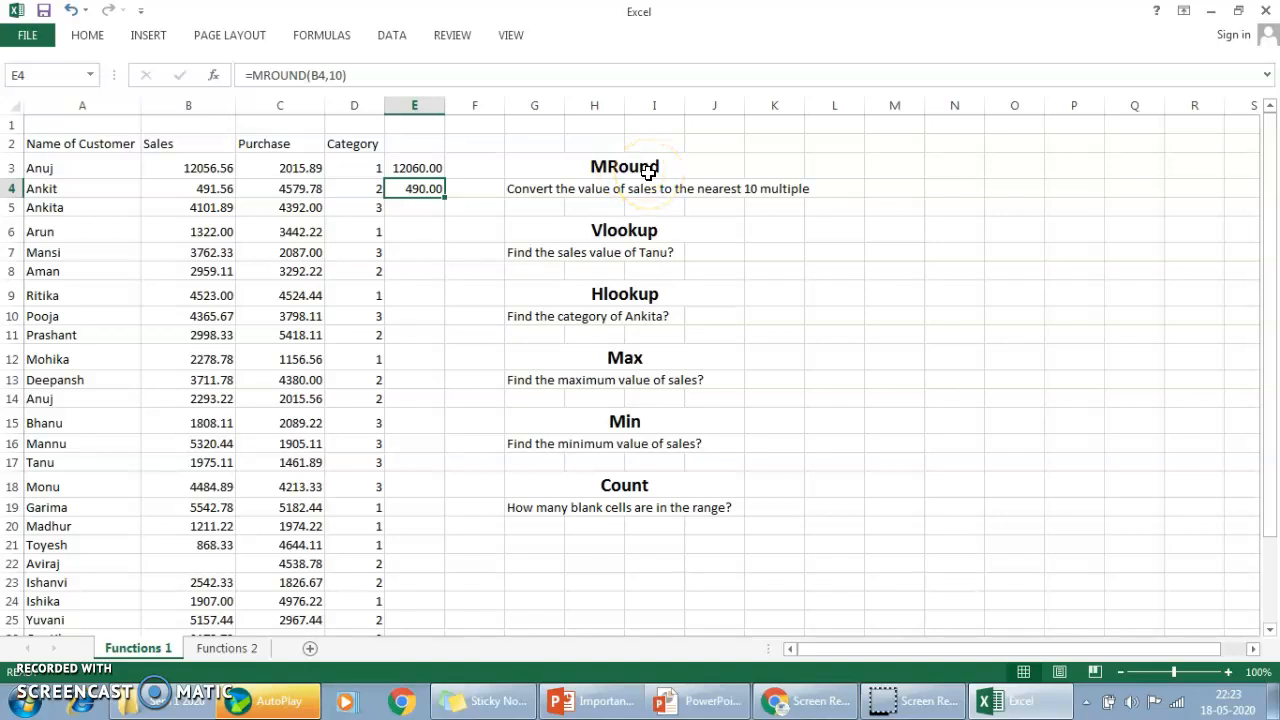
{"action": "key", "text": "Down"}
{"action": "key", "text": "ctrl+d"}
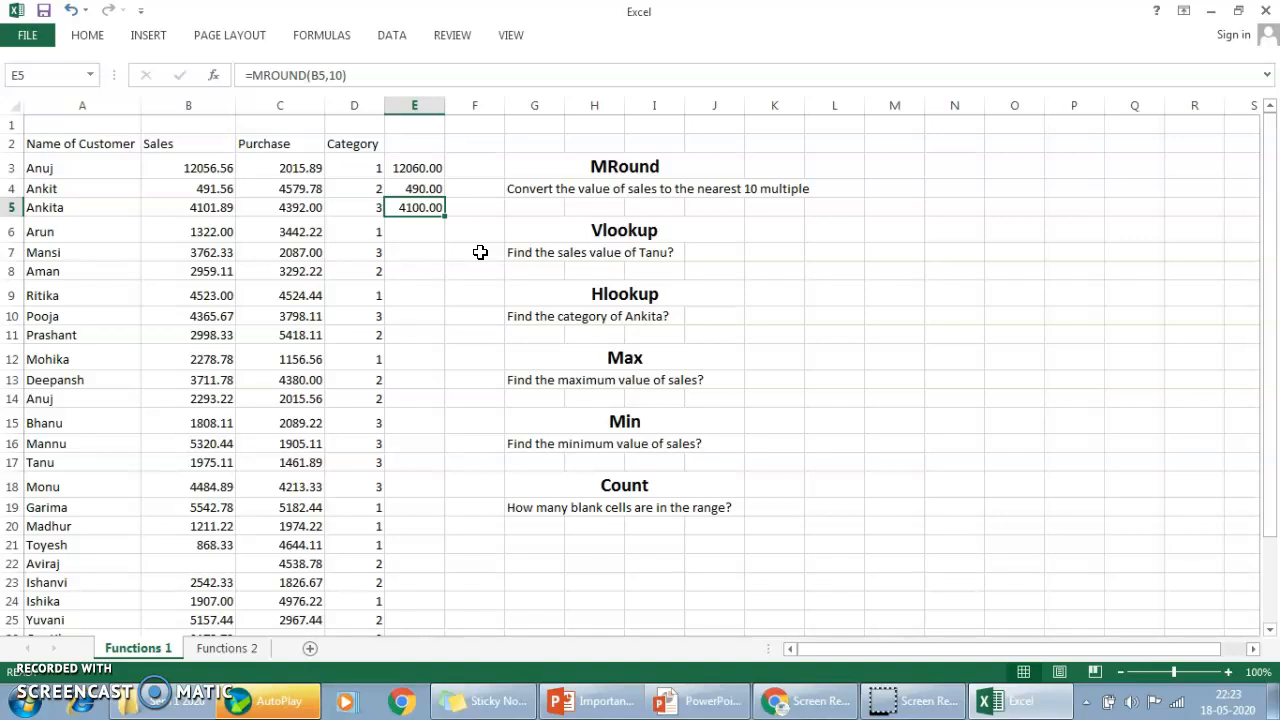
{"action": "left_click_drag", "start_coordinate": [445, 216], "coordinate": [443, 288]}
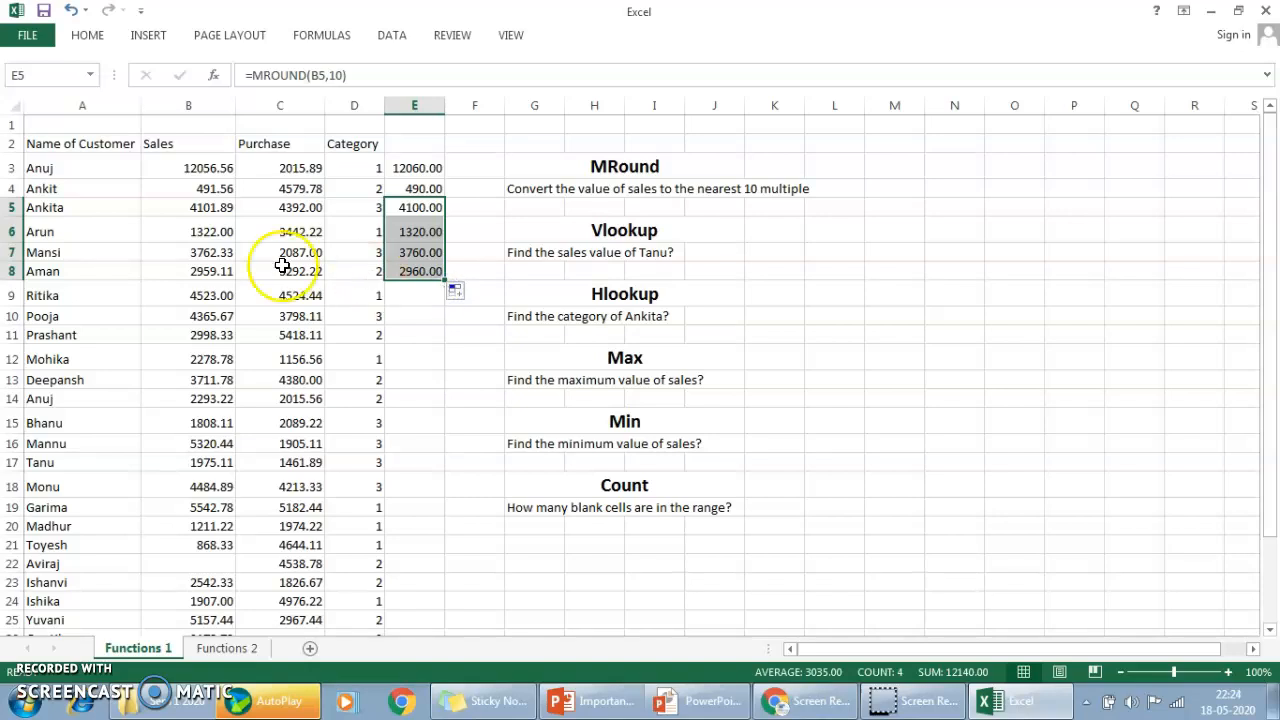
Review the MROUND formulas in E3:E5 against the MRound task, and go on to the Vlookup task heading.
{"action": "left_click", "coordinate": [423, 168]}
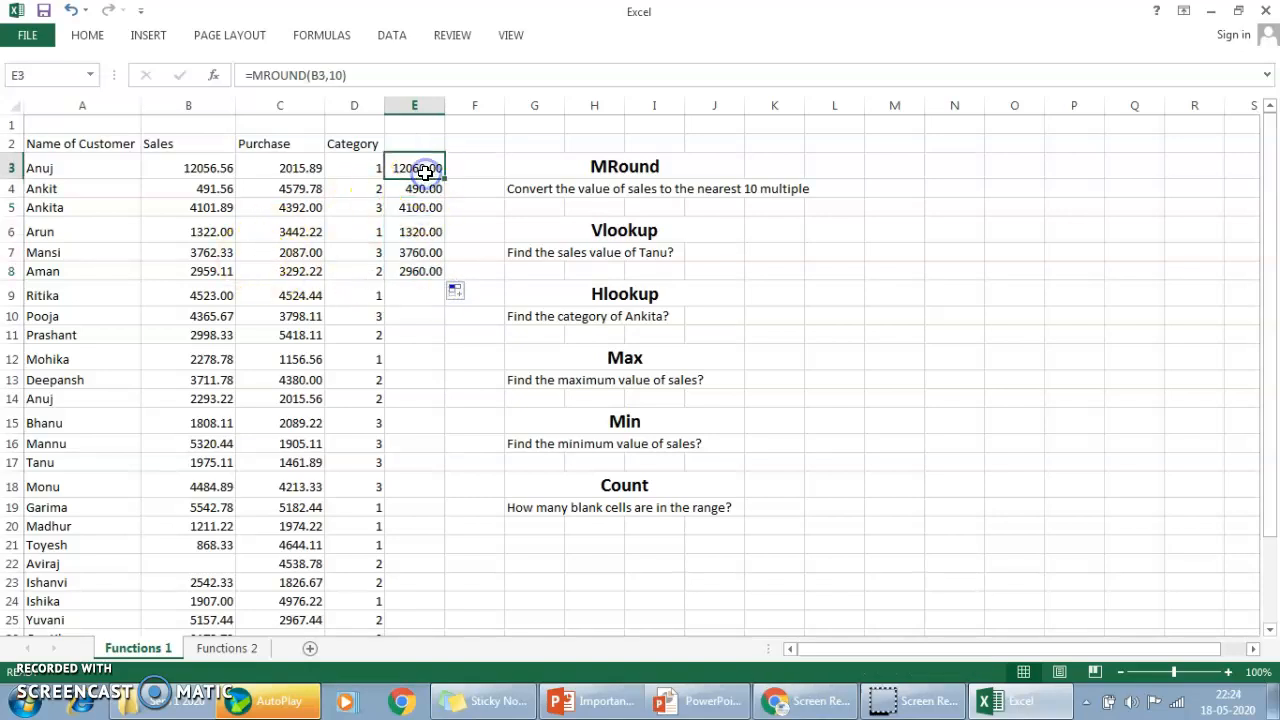
{"action": "key", "text": "Down"}
{"action": "key", "text": "Down"}
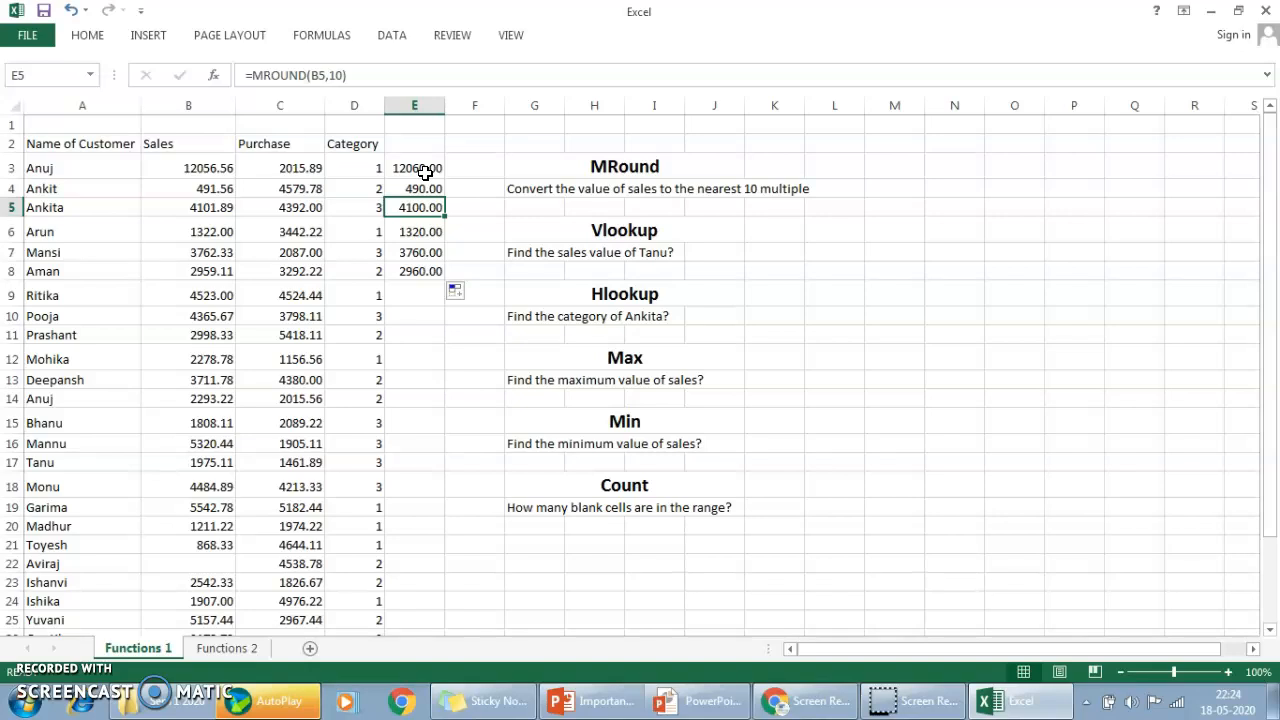
{"action": "key", "text": "Up"}
{"action": "key", "text": "Right"}
{"action": "key", "text": "Right"}
{"action": "key", "text": "Up"}
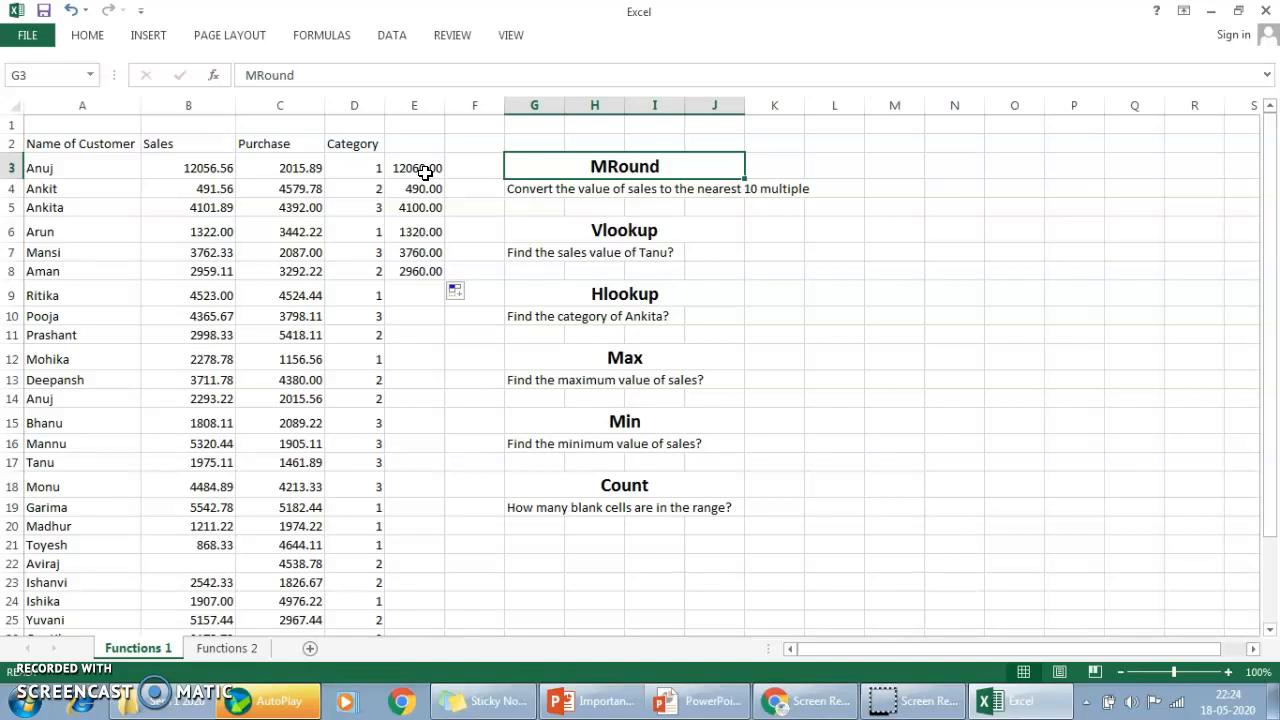
{"action": "key", "text": "Down"}
{"action": "key", "text": "Down"}
{"action": "key", "text": "Down"}
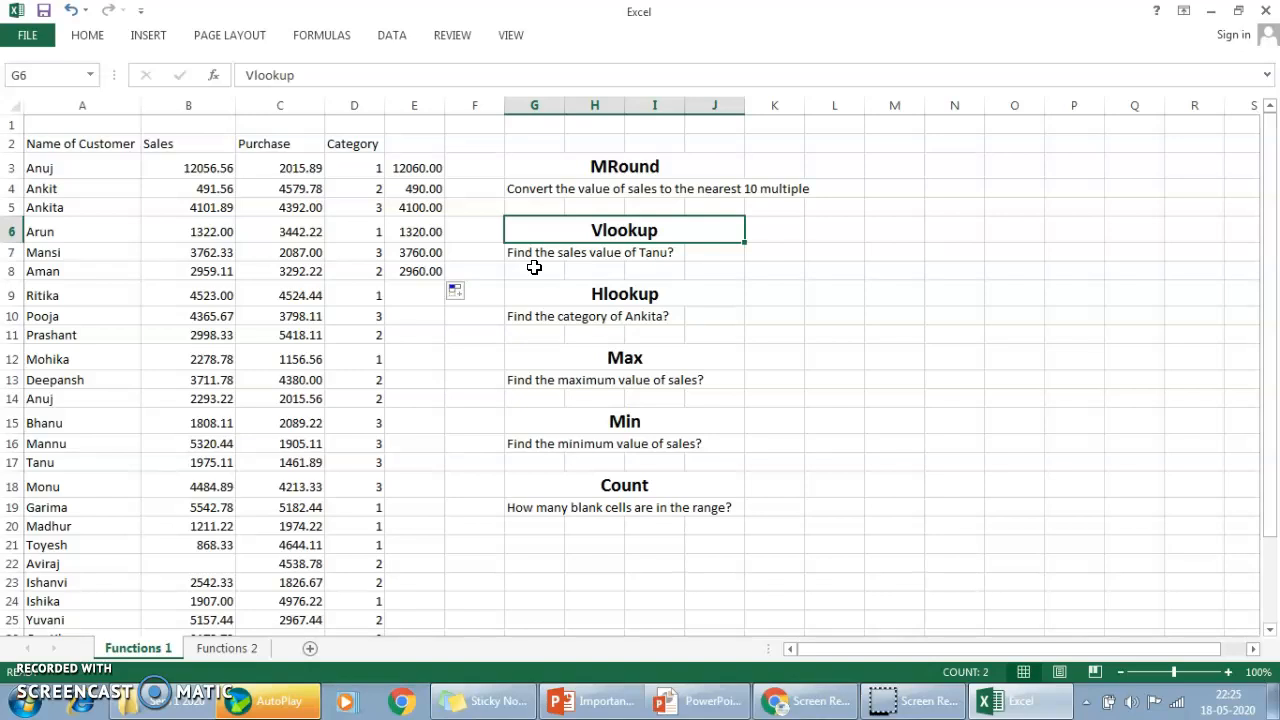
Start a VLOOKUP formula in cell G8 with the customer's name from the Vlookup task as the quoted lookup value.
{"action": "left_click", "coordinate": [537, 270]}
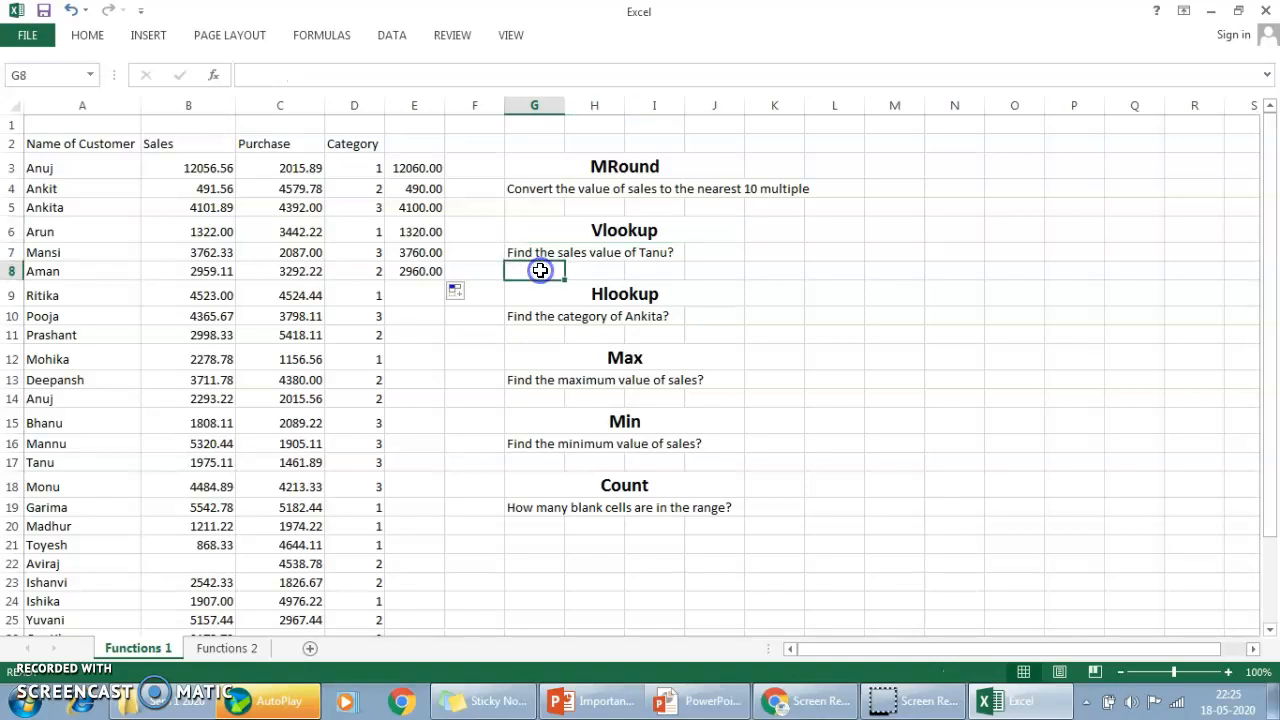
{"action": "type", "text": "=vlo"}
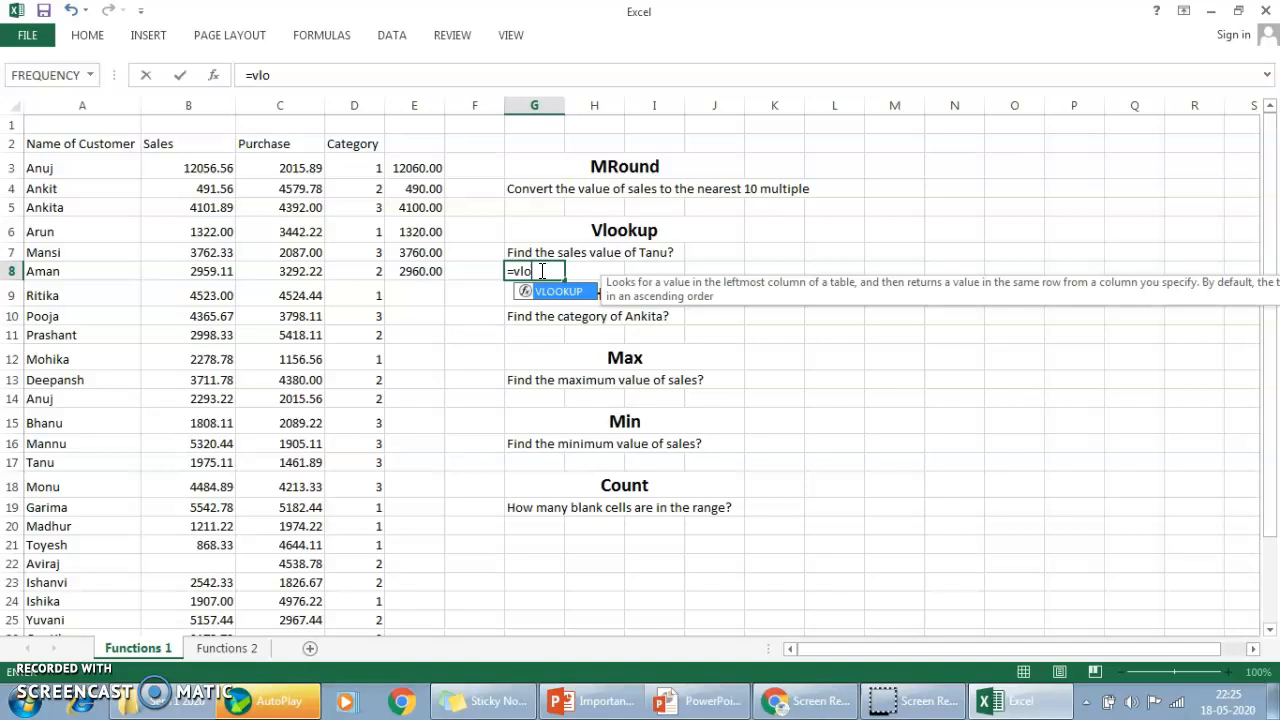
{"action": "key", "text": "Tab"}
{"action": "type", "text": "\""}
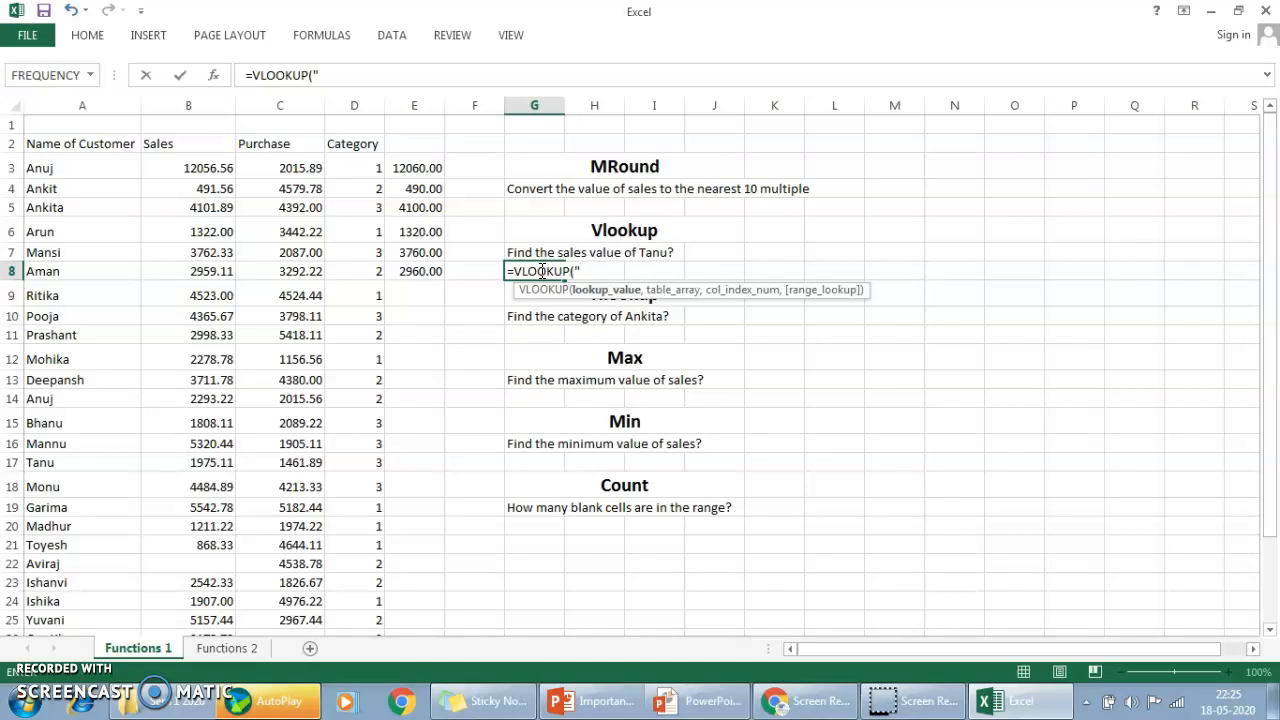
{"action": "type", "text": "Tanu\","}
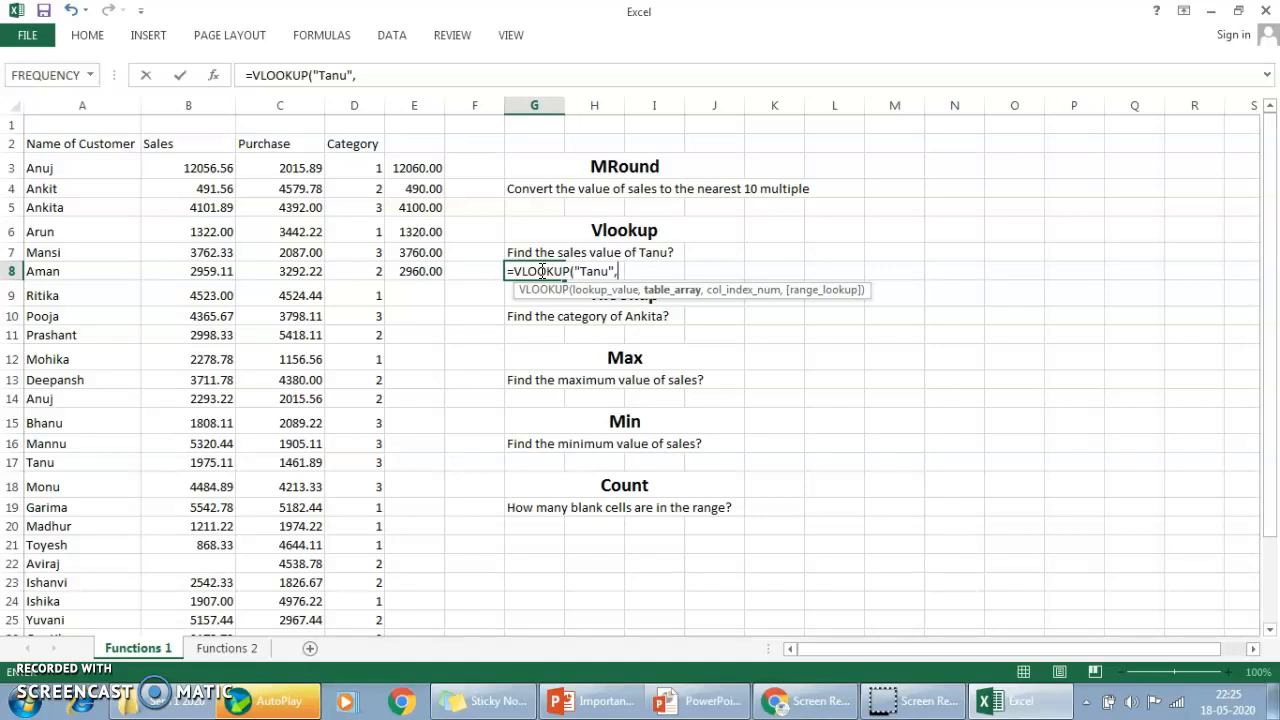
Set the VLOOKUP table array to the whole customer table, A2:D30, headers included.
{"action": "left_click", "coordinate": [126, 155]}
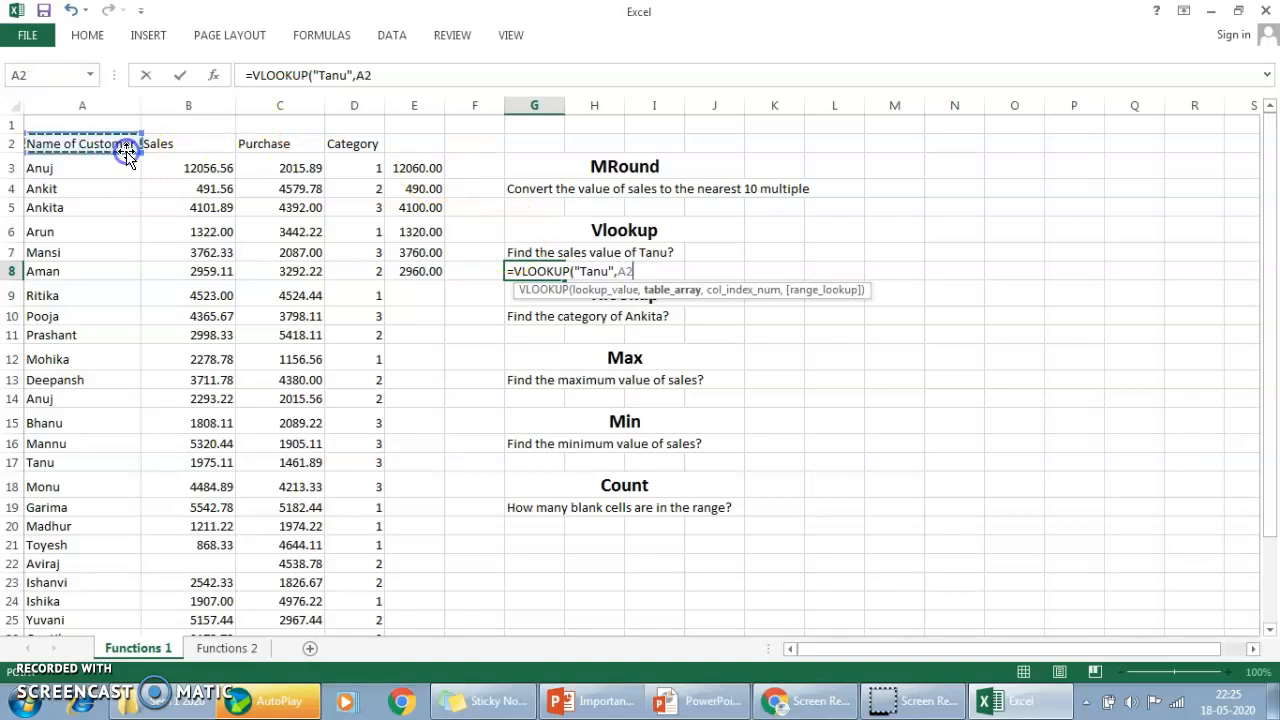
{"action": "key", "text": "ctrl+shift+Down"}
{"action": "key", "text": "ctrl+shift+Right"}
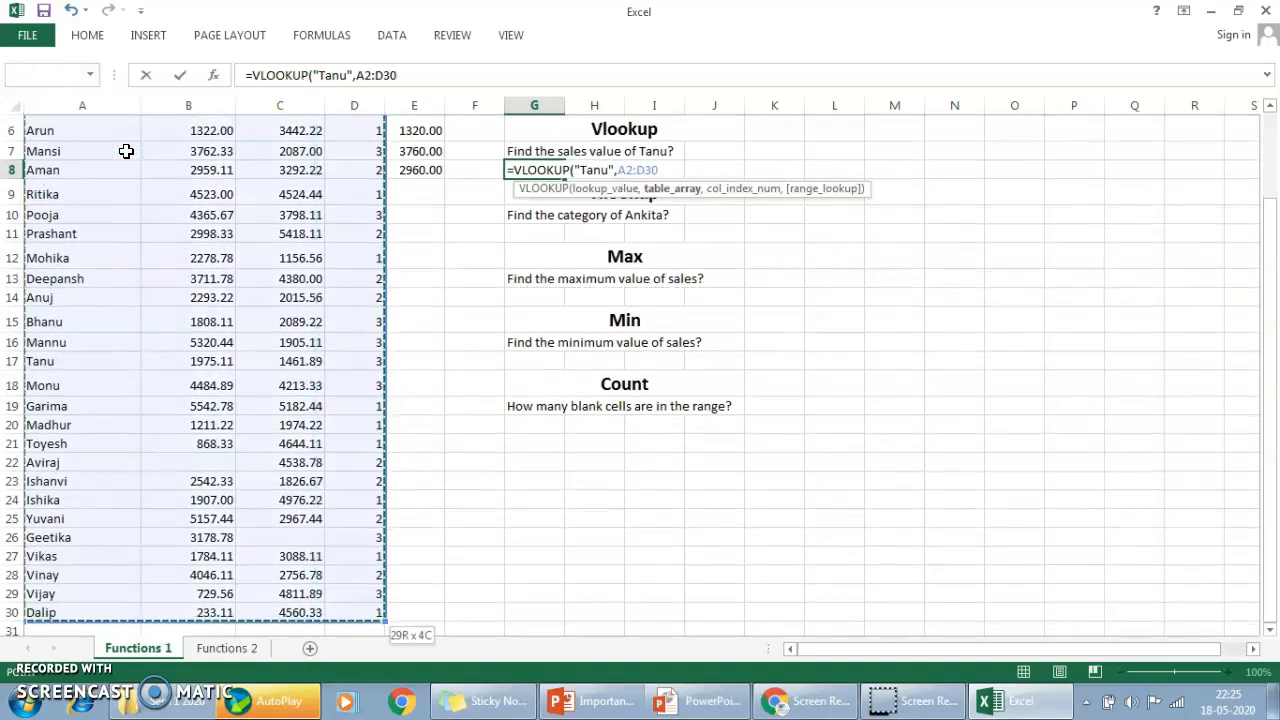
{"action": "type", "text": ","}
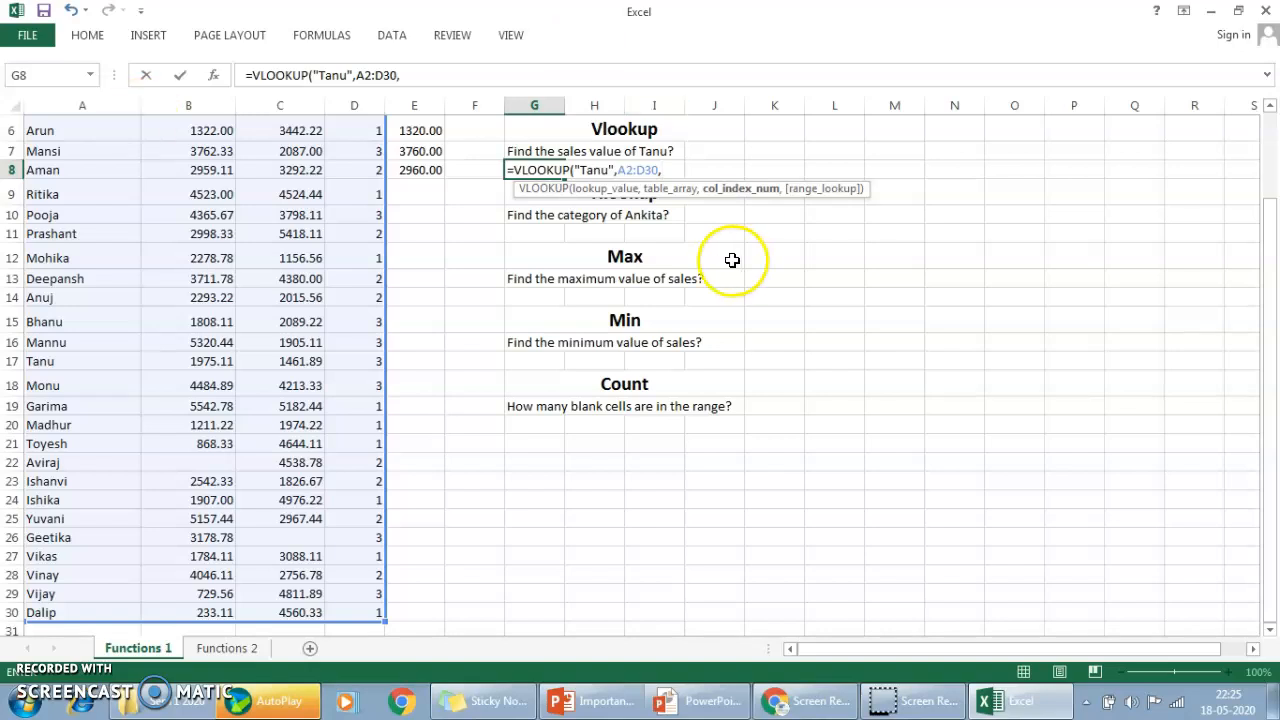
Complete the VLOOKUP in G8 with column index 2 and FALSE for an exact match.
{"action": "left_click_drag", "start_coordinate": [1271, 251], "coordinate": [1268, 104]}
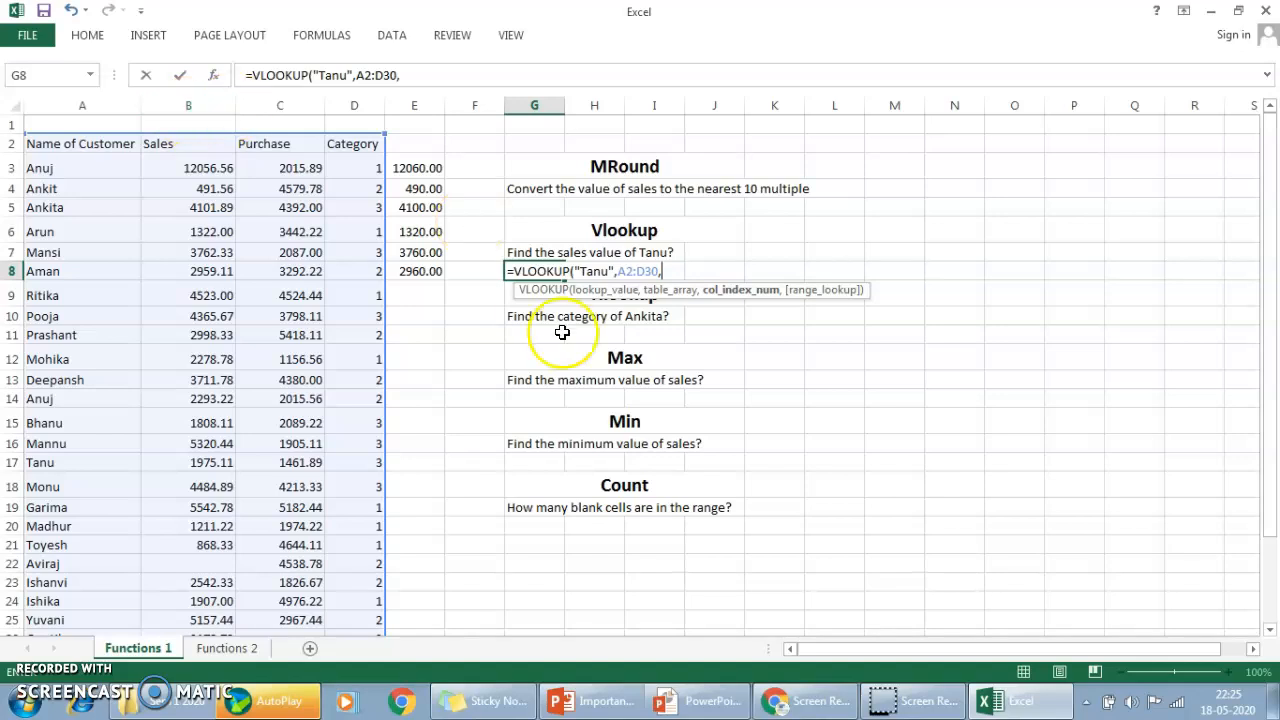
{"action": "type", "text": "2,"}
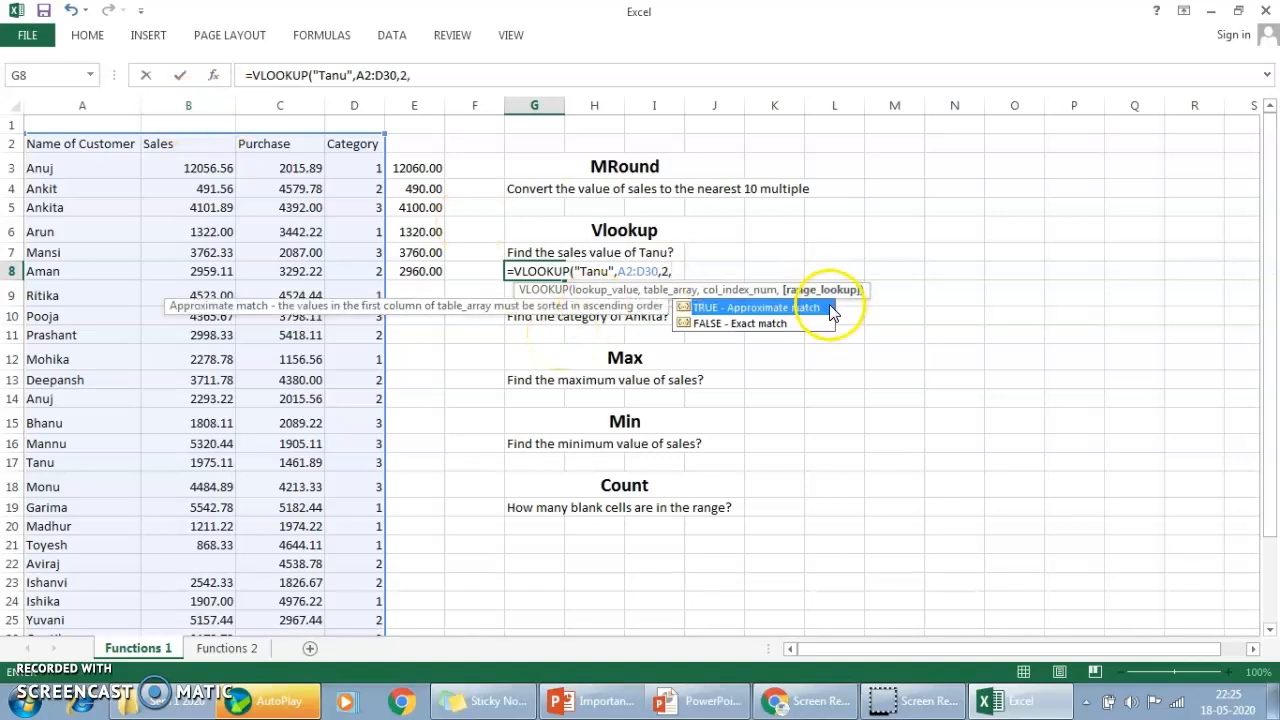
{"action": "left_click", "coordinate": [782, 326]}
{"action": "double_click", "coordinate": [782, 326]}
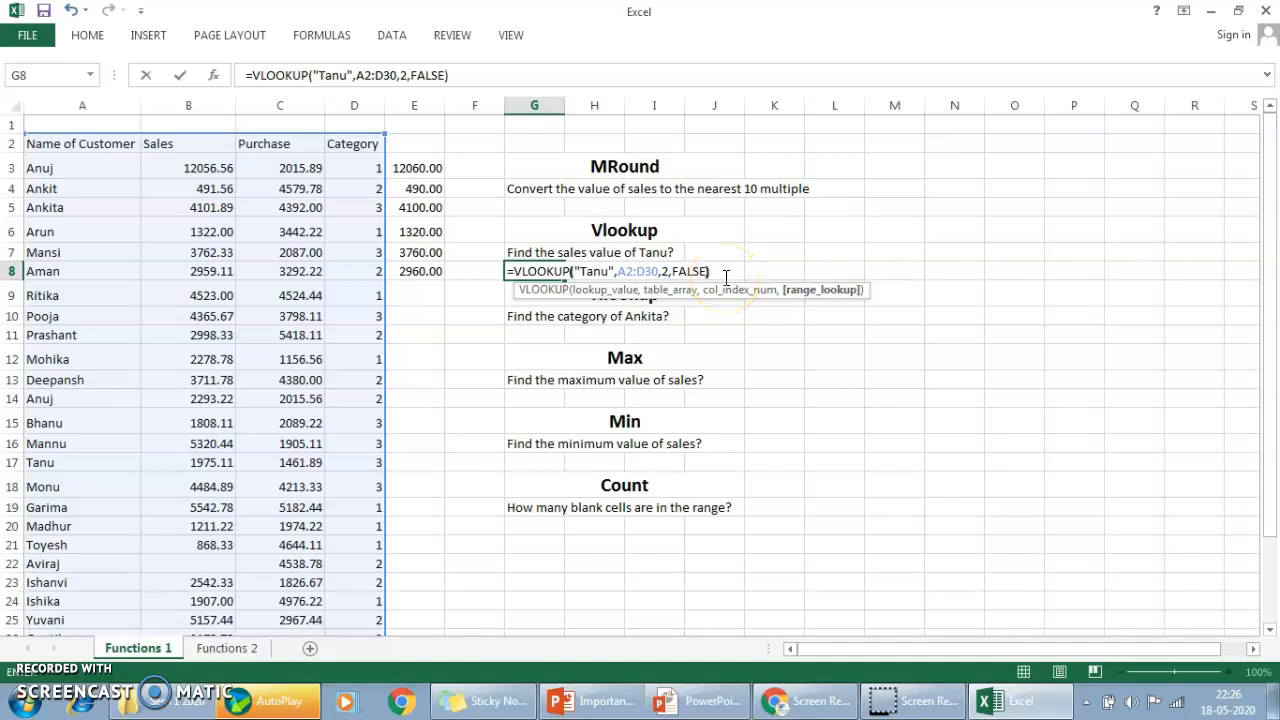
{"action": "key", "text": "Return"}
{"action": "key", "text": "Up"}
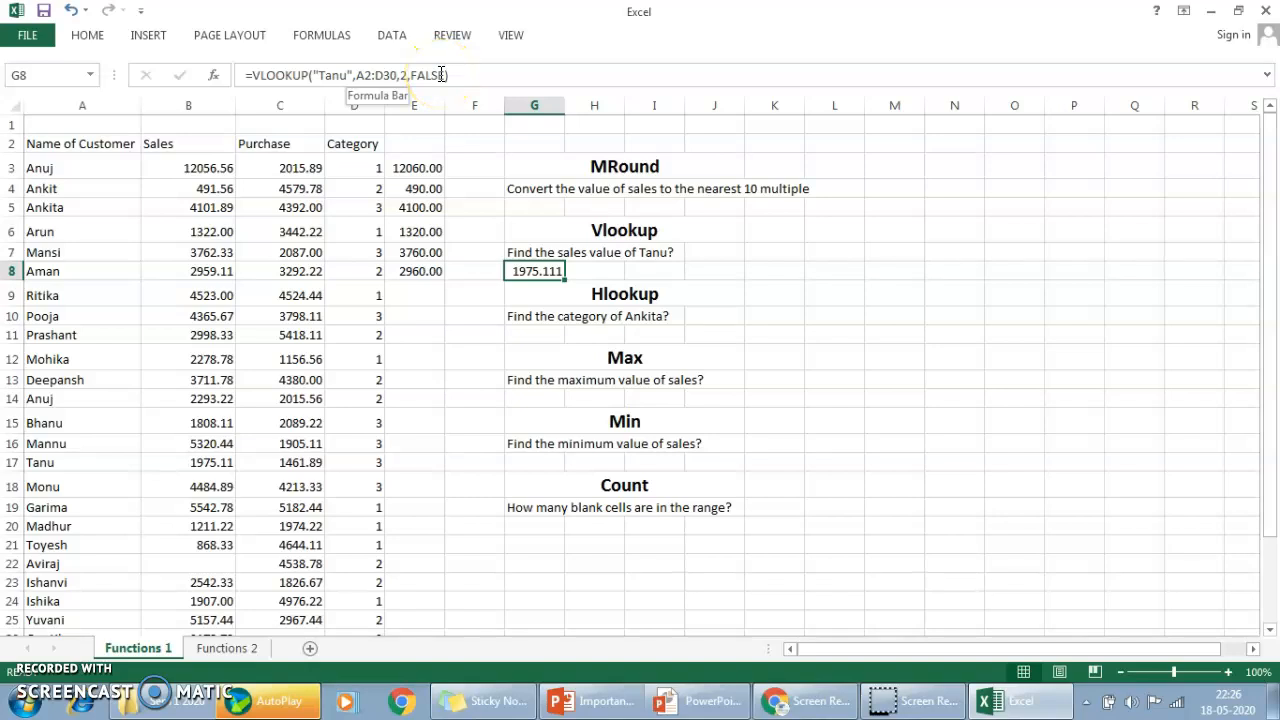
Start an HLOOKUP formula in cell G11 with the Category header in D2 as the lookup value.
{"action": "left_click", "coordinate": [618, 298]}
{"action": "key", "text": "Down"}
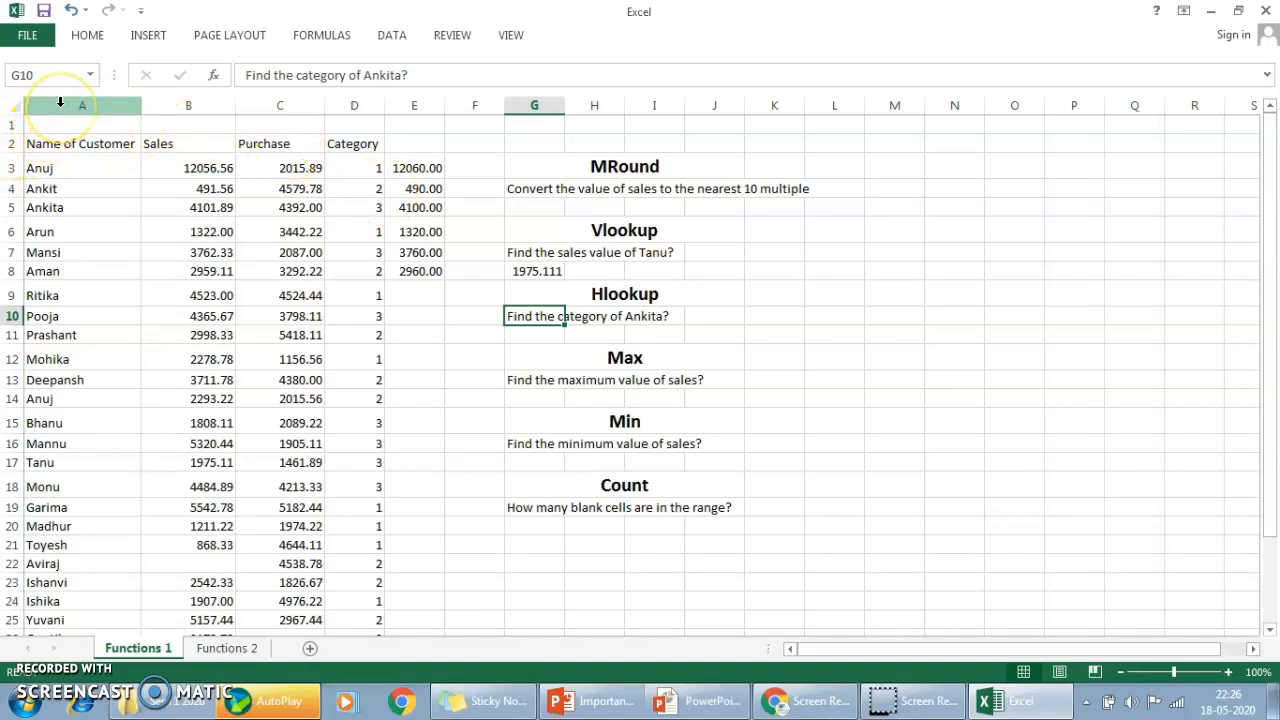
{"action": "left_click", "coordinate": [14, 146]}
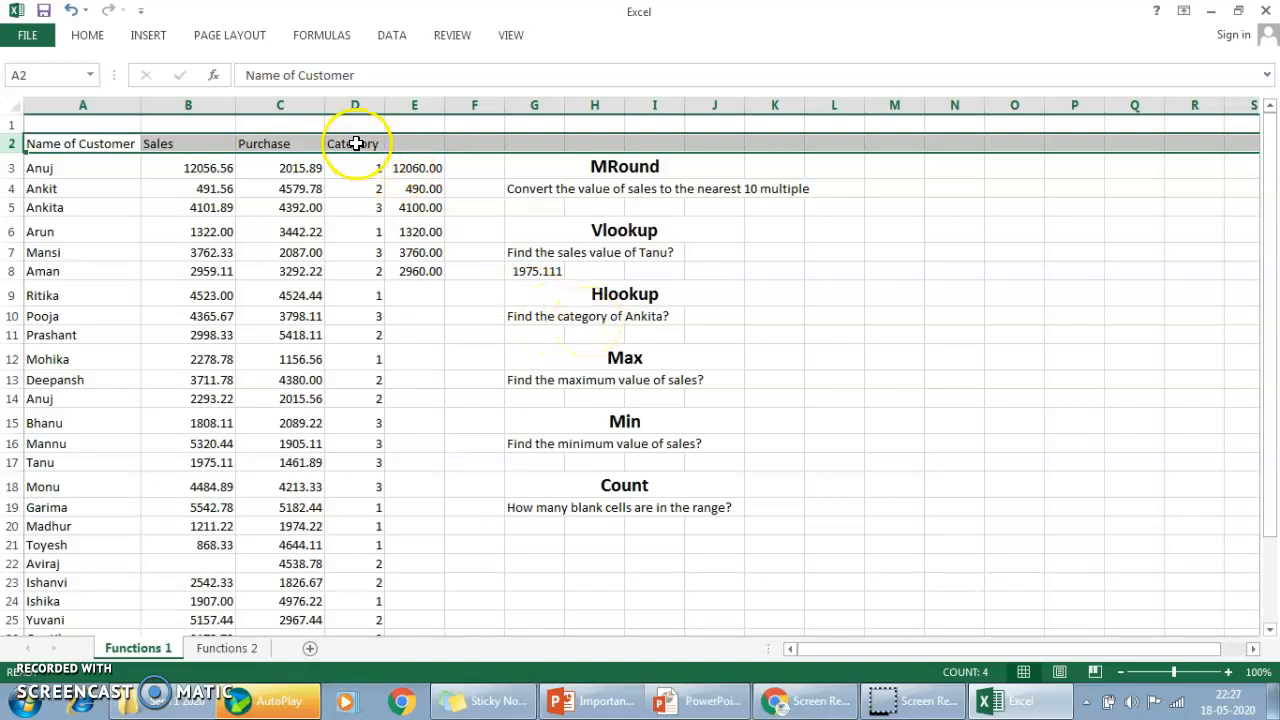
{"action": "left_click", "coordinate": [529, 337]}
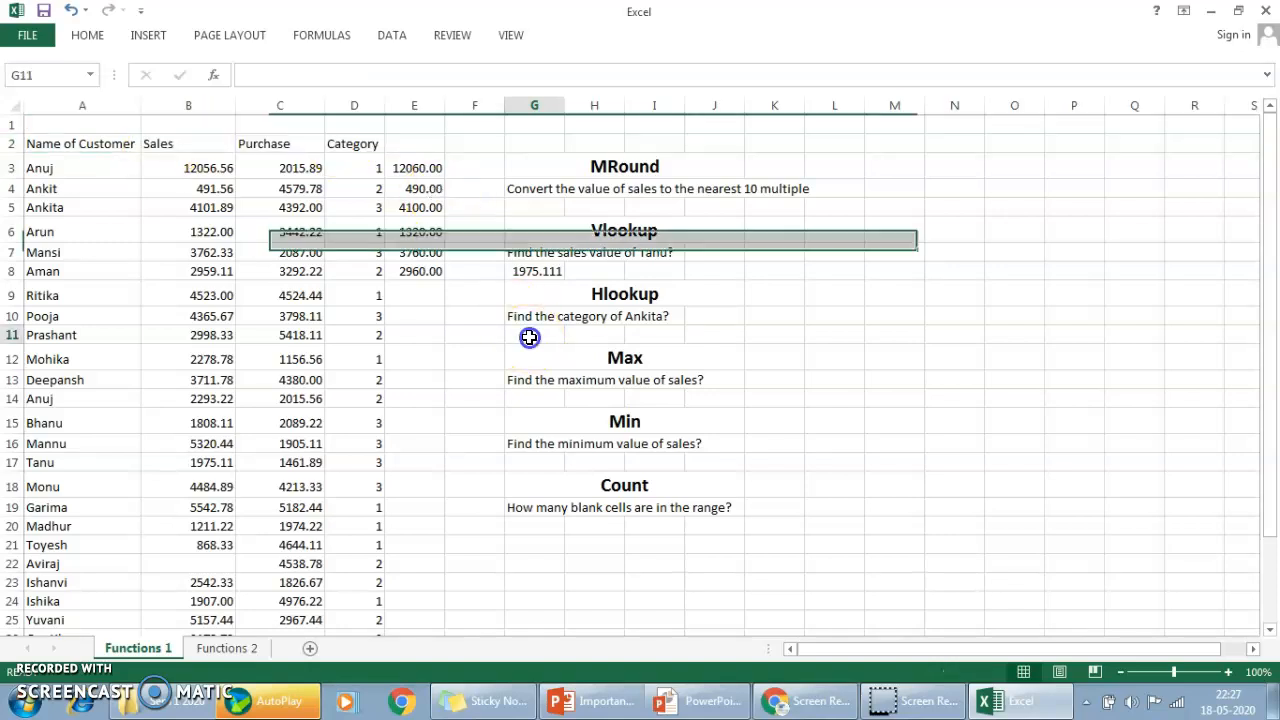
{"action": "type", "text": "=hl"}
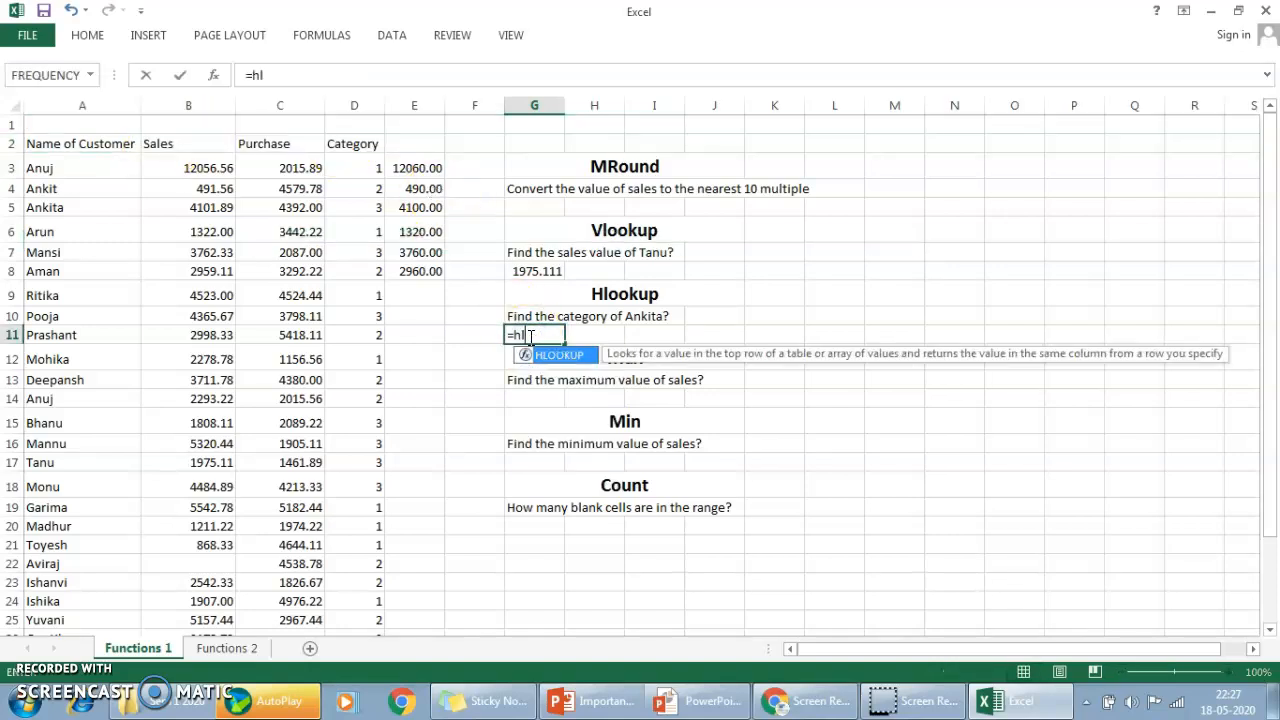
{"action": "key", "text": "Tab"}
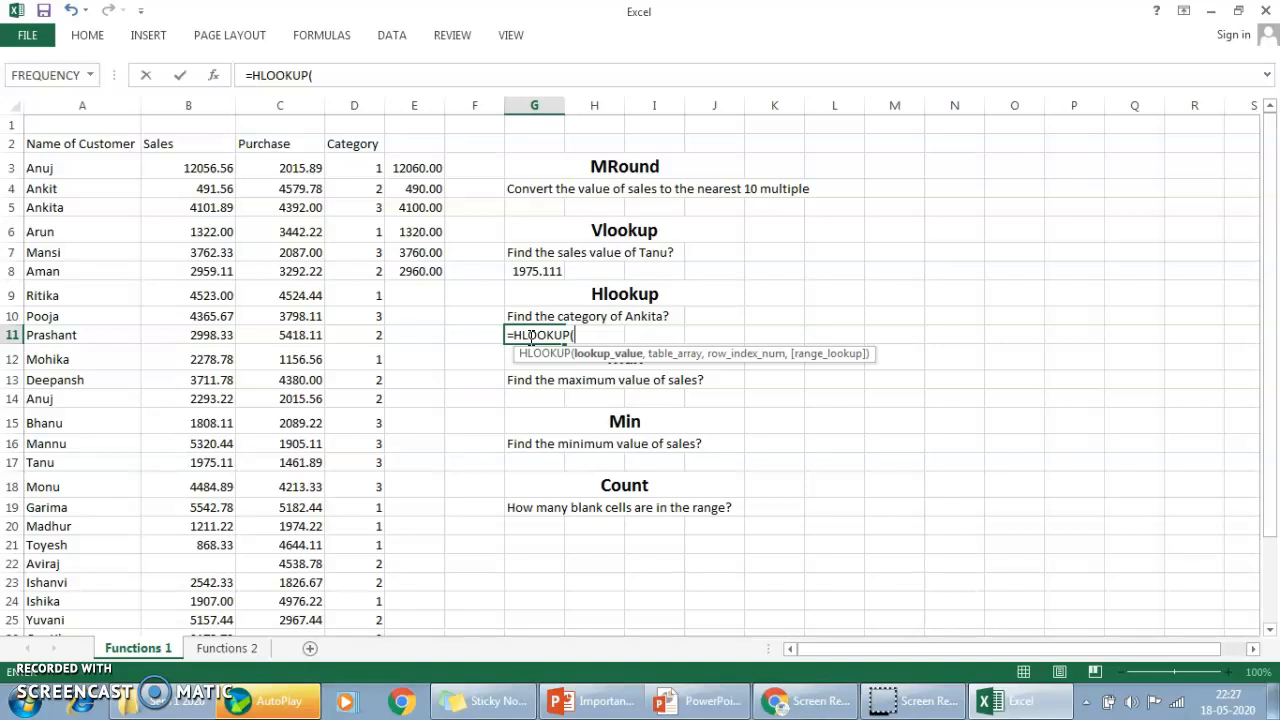
{"action": "left_click", "coordinate": [360, 145]}
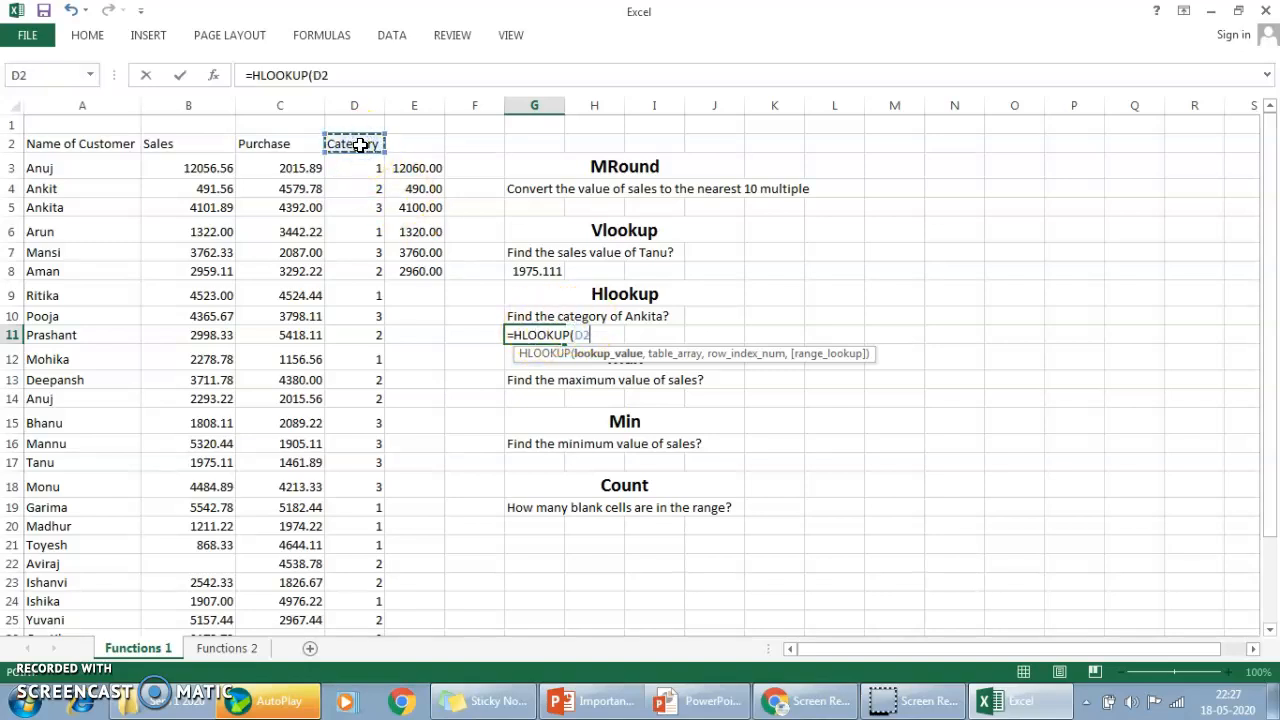
{"action": "type", "text": ","}
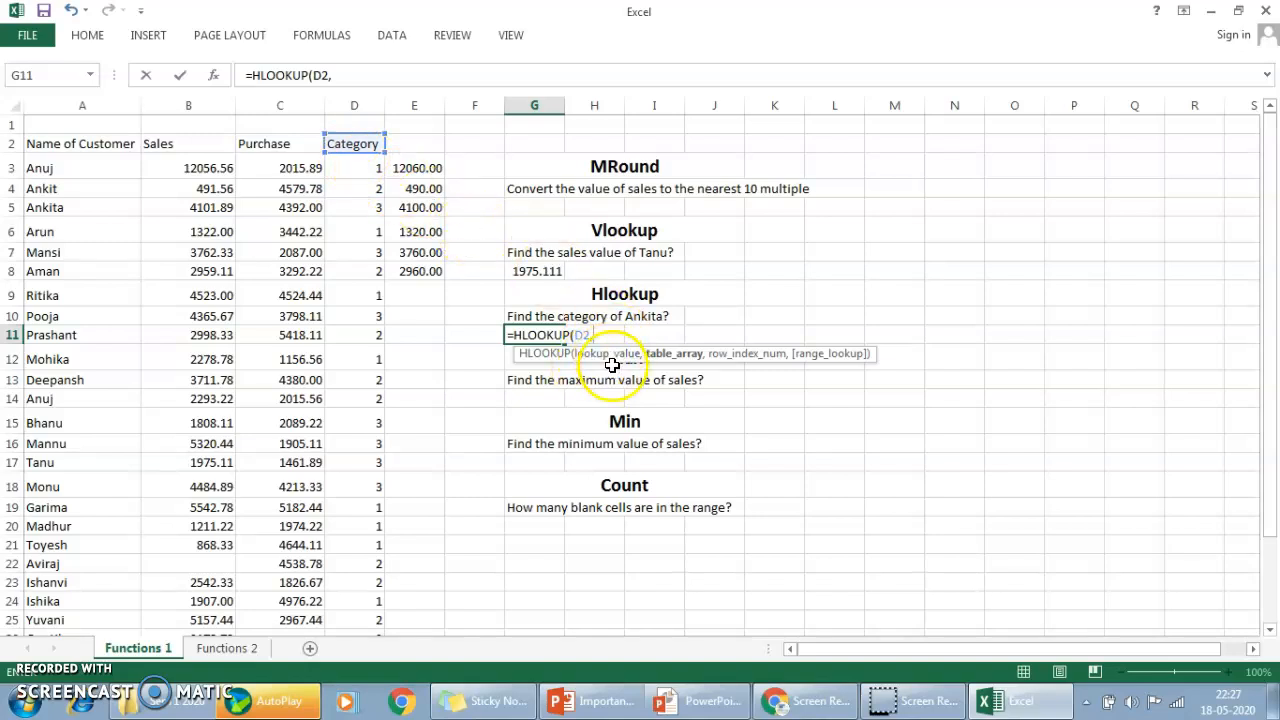
Set the HLOOKUP table array to A2:D30.
{"action": "left_click", "coordinate": [88, 141]}
{"action": "key", "text": "ctrl+shift+Down"}
{"action": "key", "text": "shift+Right"}
{"action": "key", "text": "shift+Right"}
{"action": "key", "text": "shift+Right"}
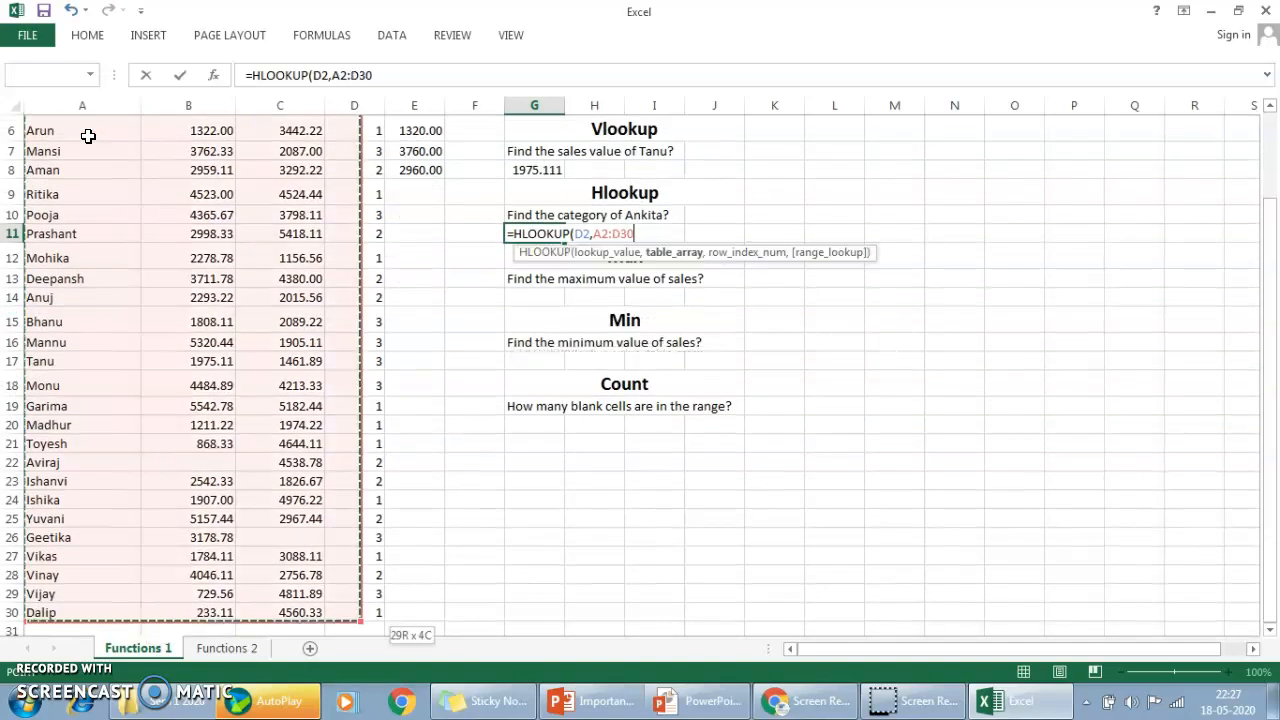
{"action": "type", "text": ","}
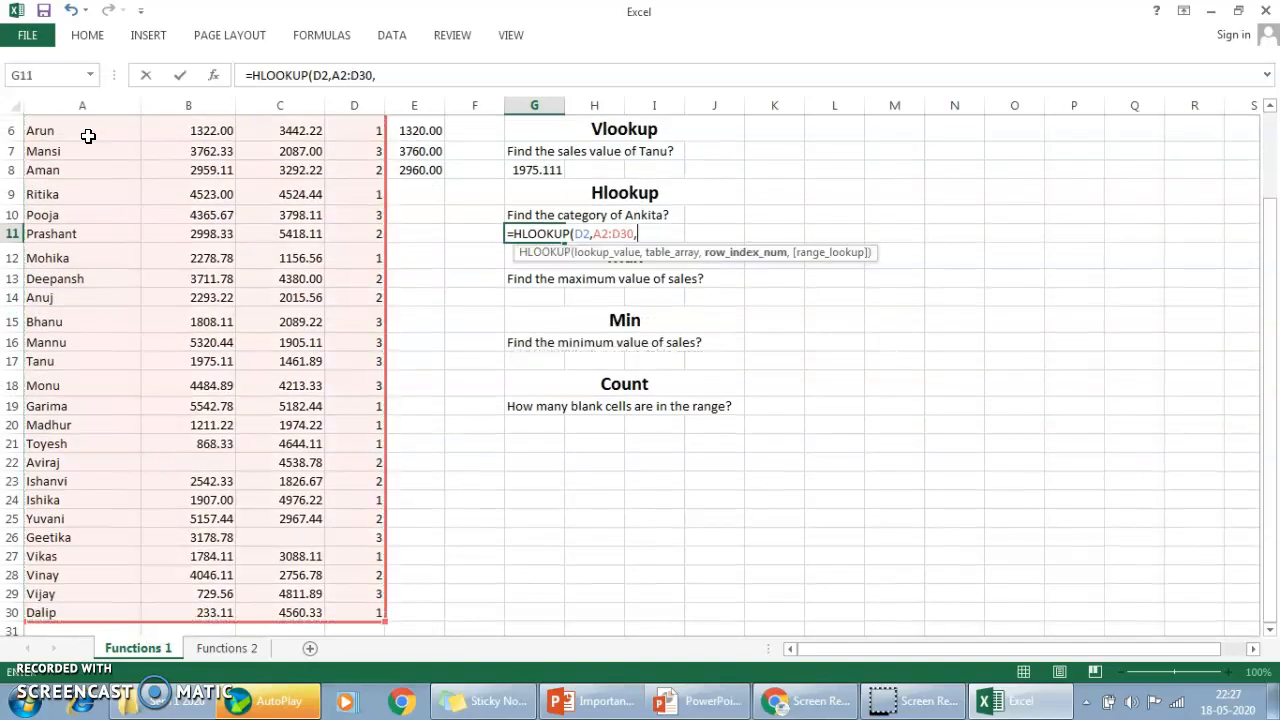
Complete the HLOOKUP in G11 with row index 4 and FALSE for an exact match.
{"action": "left_click_drag", "start_coordinate": [1272, 285], "coordinate": [1274, 200]}
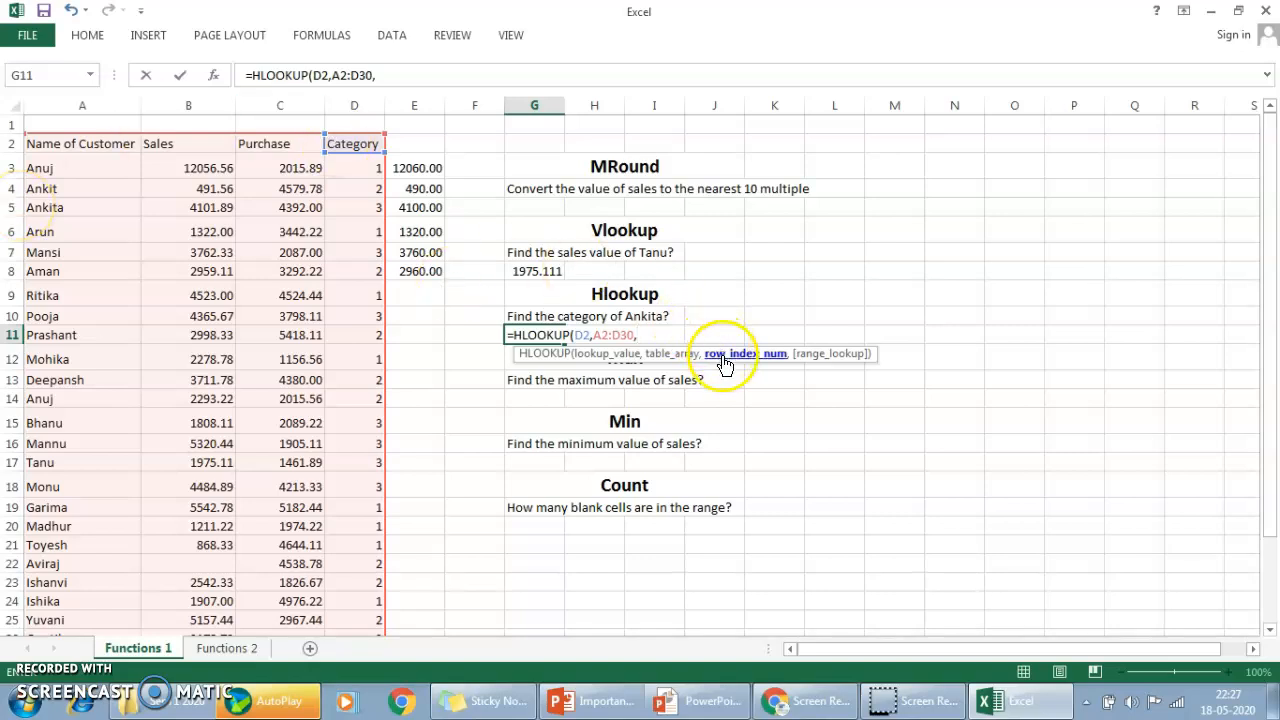
{"action": "type", "text": "4,"}
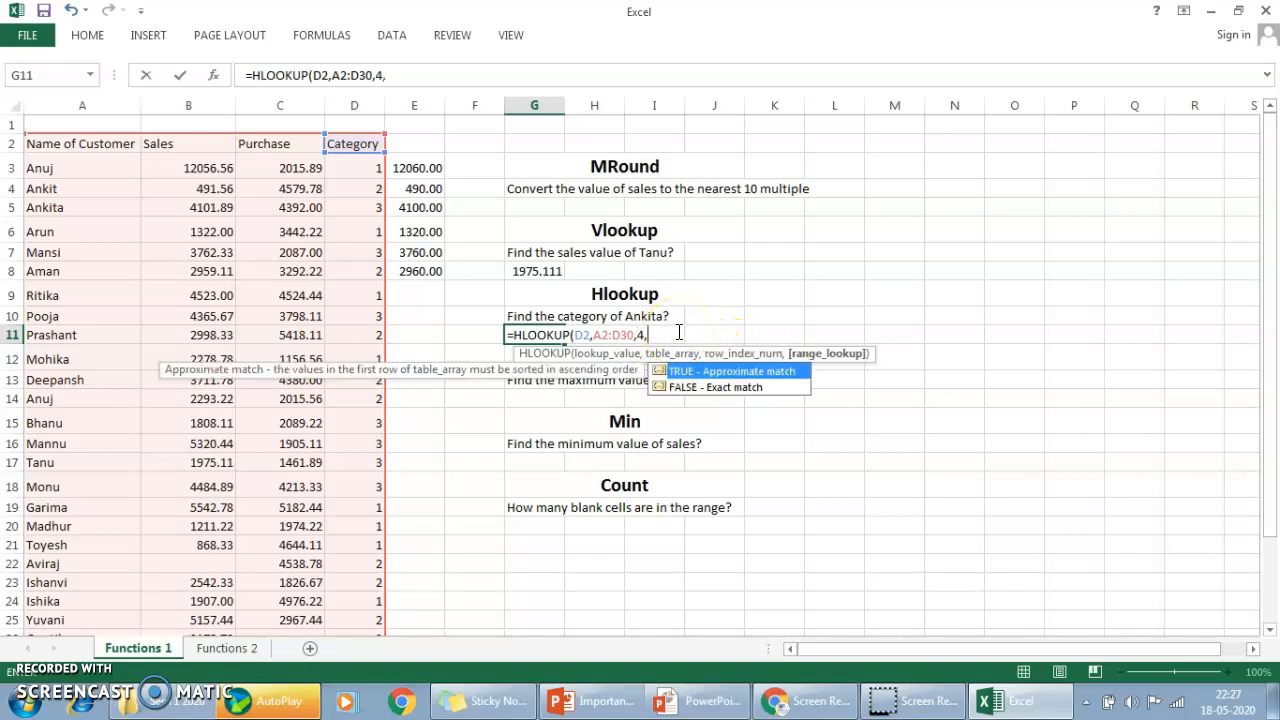
{"action": "double_click", "coordinate": [727, 390]}
{"action": "type", "text": ")"}
{"action": "key", "text": "Return"}
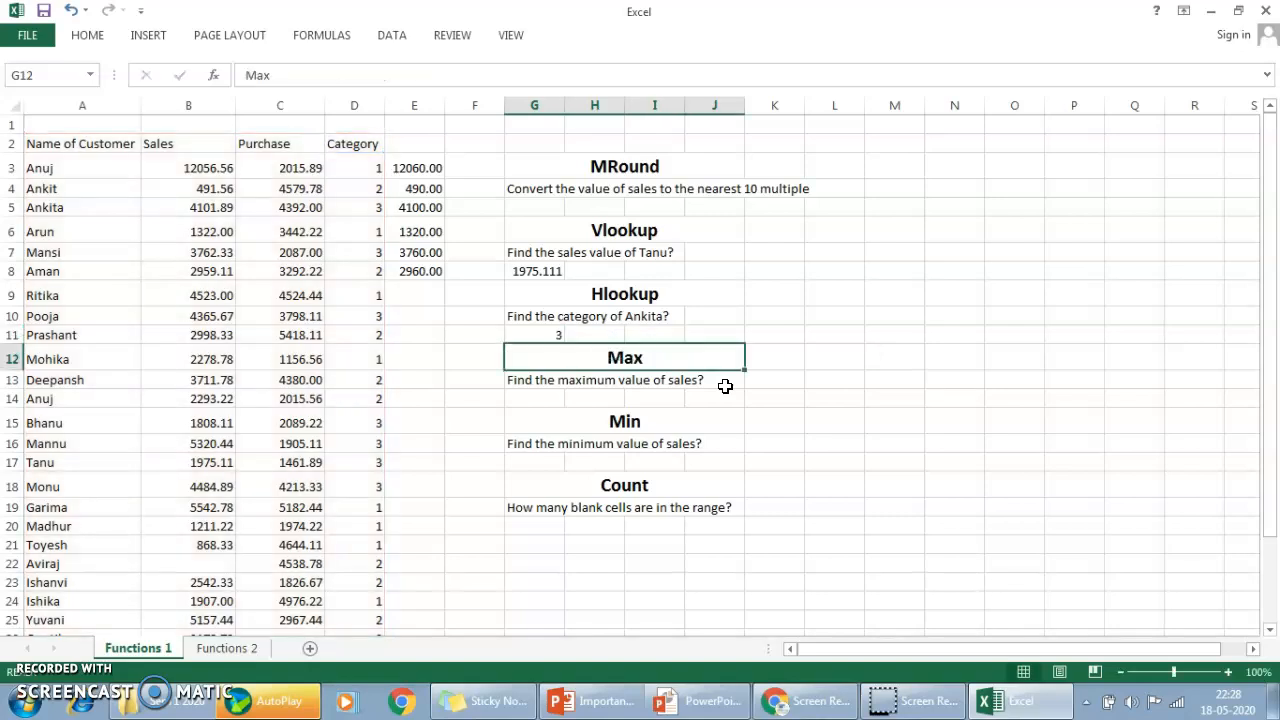
{"action": "key", "text": "Up"}
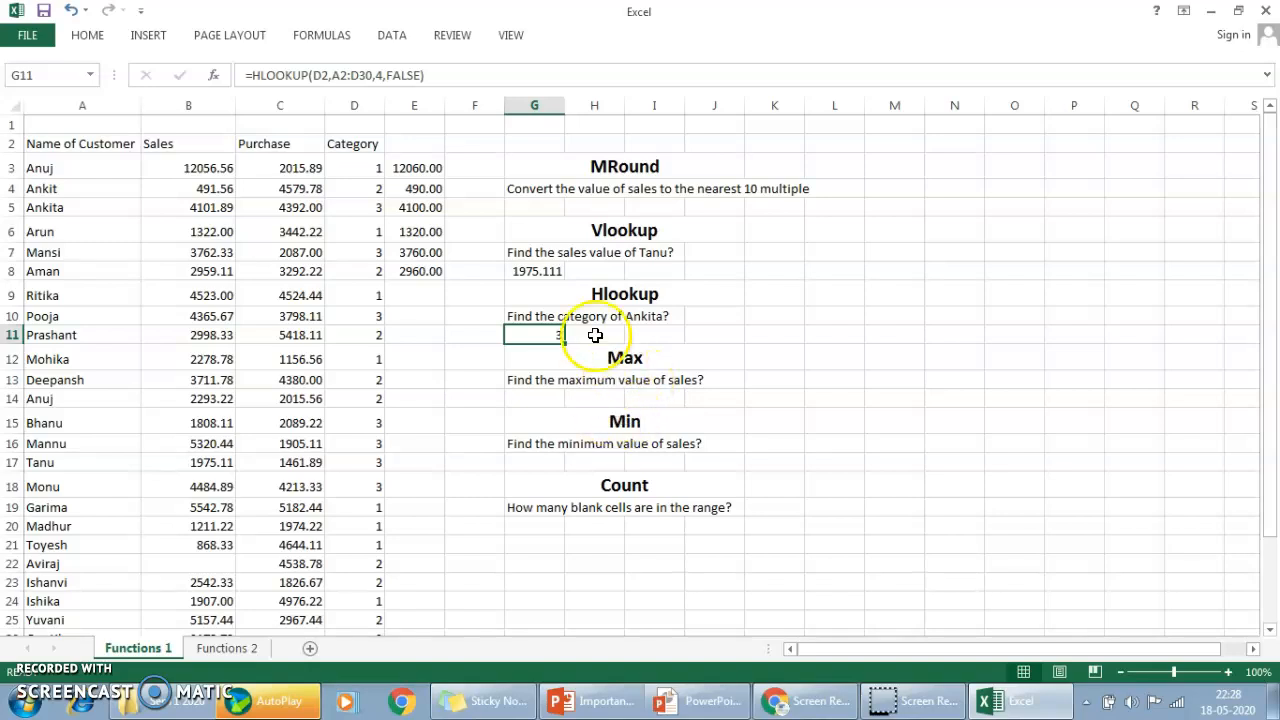
Clear the MROUND formulas from cells E3:E8.
{"action": "left_click", "coordinate": [434, 170]}
{"action": "key", "text": "ctrl+shift+Down"}
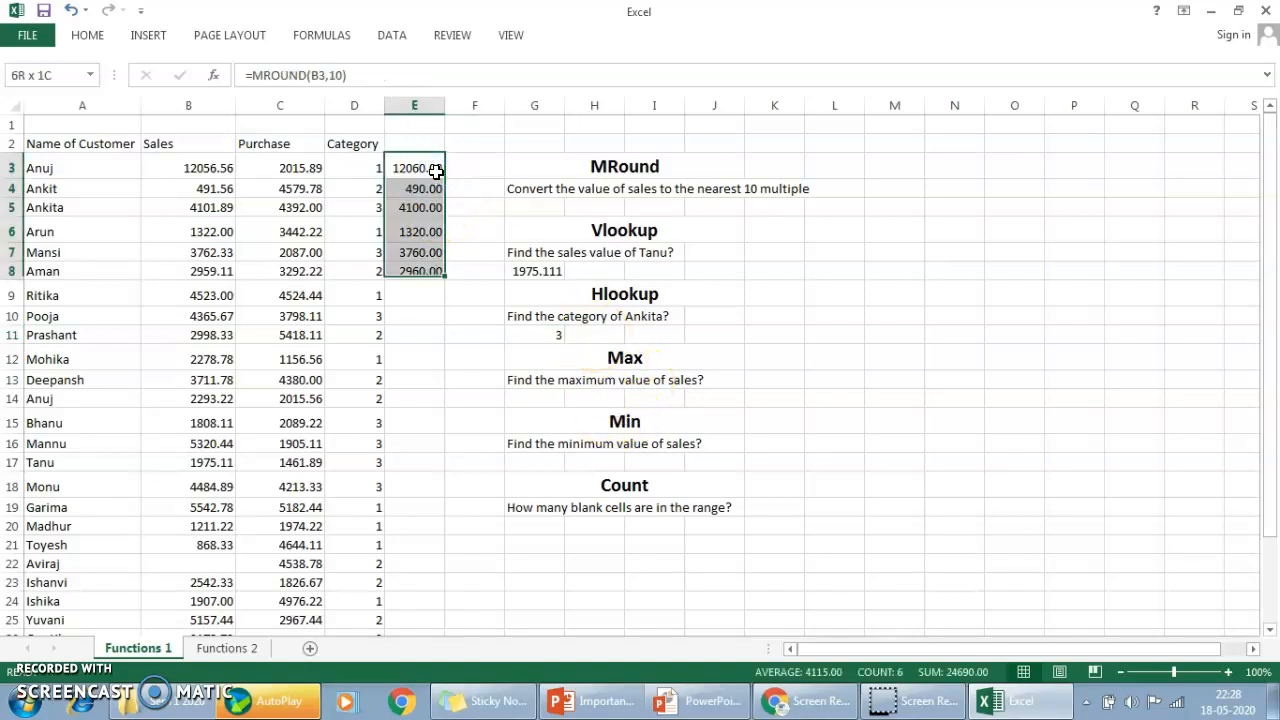
{"action": "key", "text": "Delete"}
{"action": "left_click", "coordinate": [436, 172]}
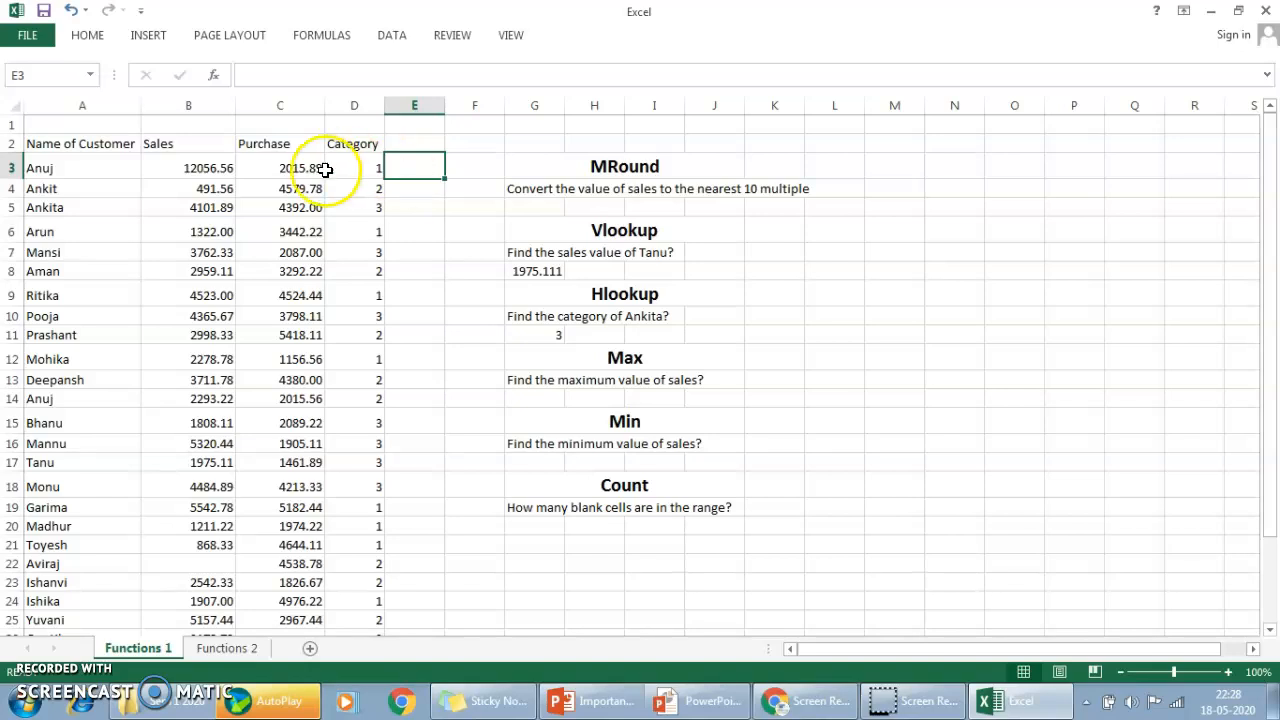
Enter =MAX(B3:B30) in cell G14 to find the maximum value of sales.
{"action": "double_click", "coordinate": [554, 405]}
{"action": "type", "text": "=max"}
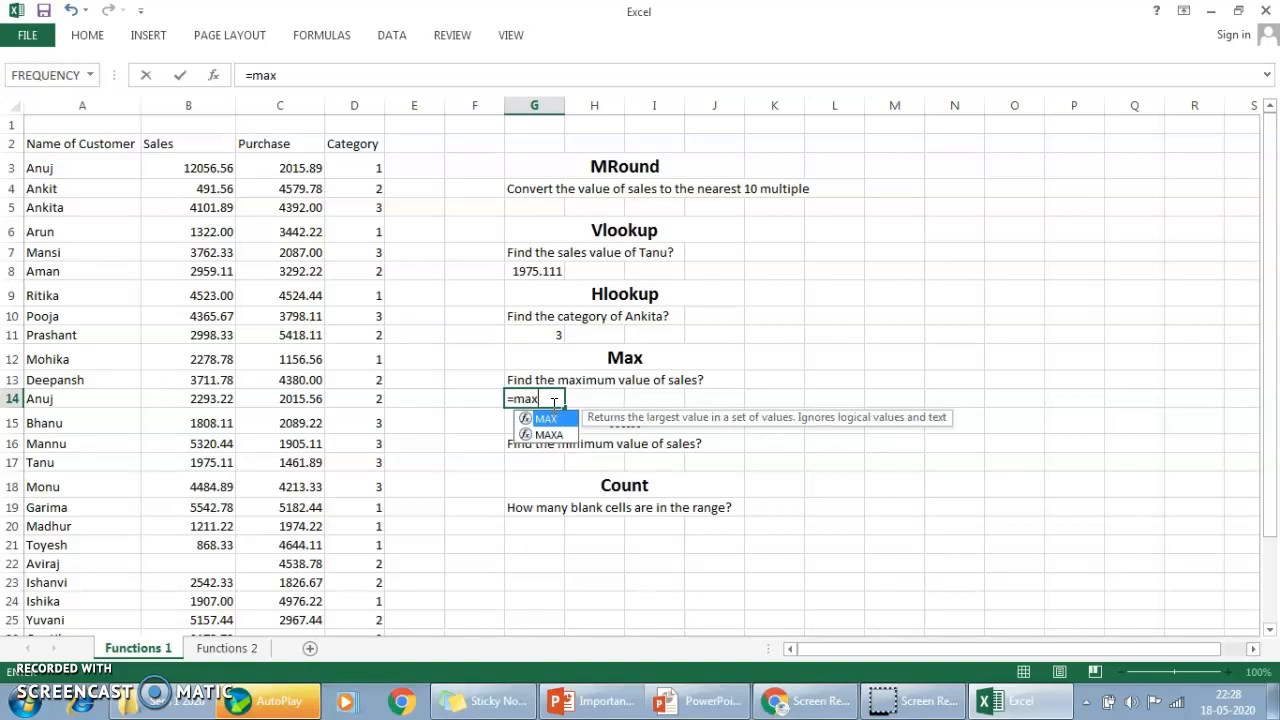
{"action": "key", "text": "Tab"}
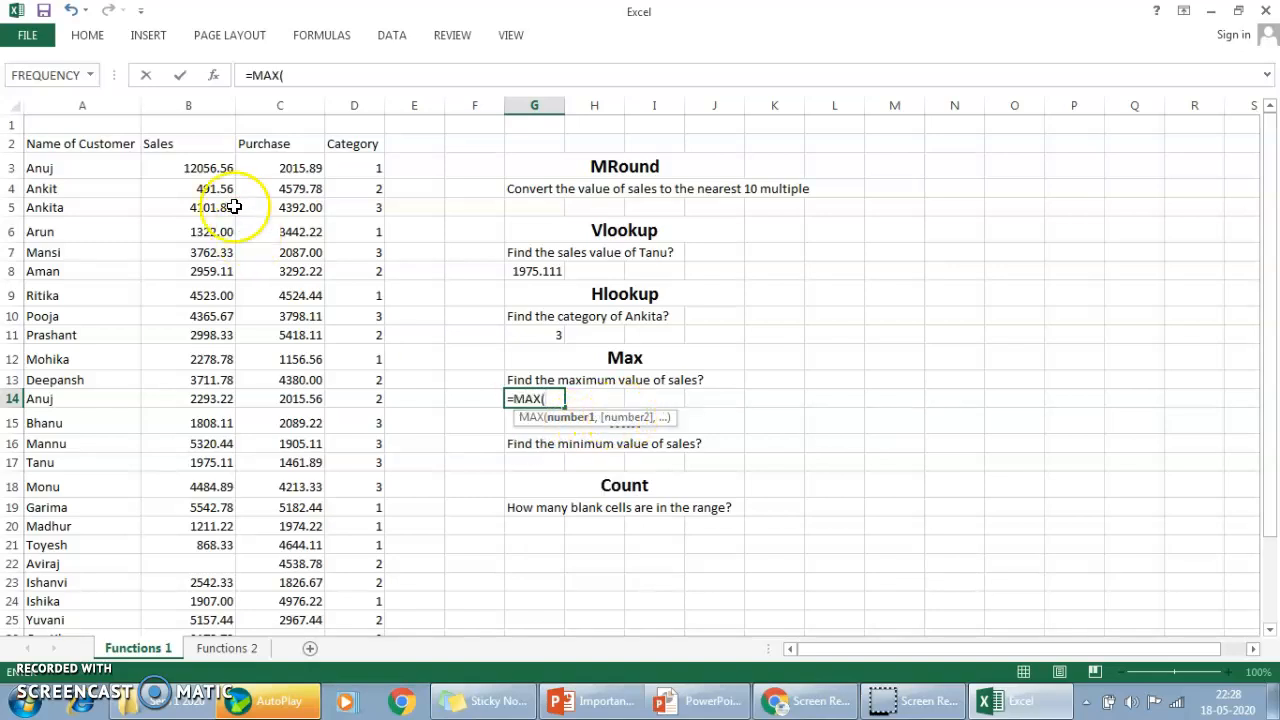
{"action": "left_click_drag", "start_coordinate": [218, 170], "coordinate": [188, 545]}
{"action": "key", "text": "ctrl+shift+Down"}
{"action": "key", "text": "ctrl+shift+Down"}
{"action": "key", "text": "ctrl+shift+Down"}
{"action": "key", "text": "ctrl+shift+Up"}
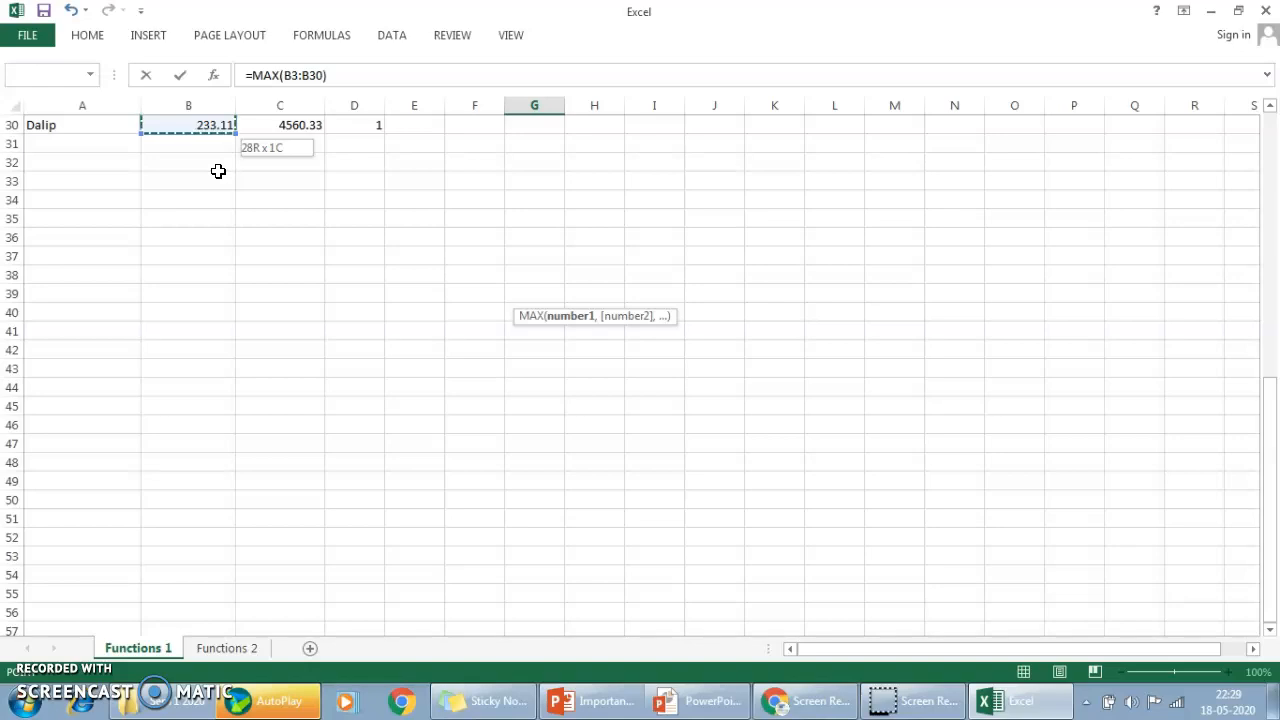
{"action": "key", "text": "Return"}
Start a MIN formula in cell G17 under the minimum sales task.
{"action": "key", "text": "Up"}
{"action": "key", "text": "Up"}
{"action": "key", "text": "Up"}
{"action": "key", "text": "Up"}
{"action": "key", "text": "Up"}
{"action": "key", "text": "Down"}
{"action": "key", "text": "Down"}
{"action": "key", "text": "Down"}
{"action": "key", "text": "Down"}
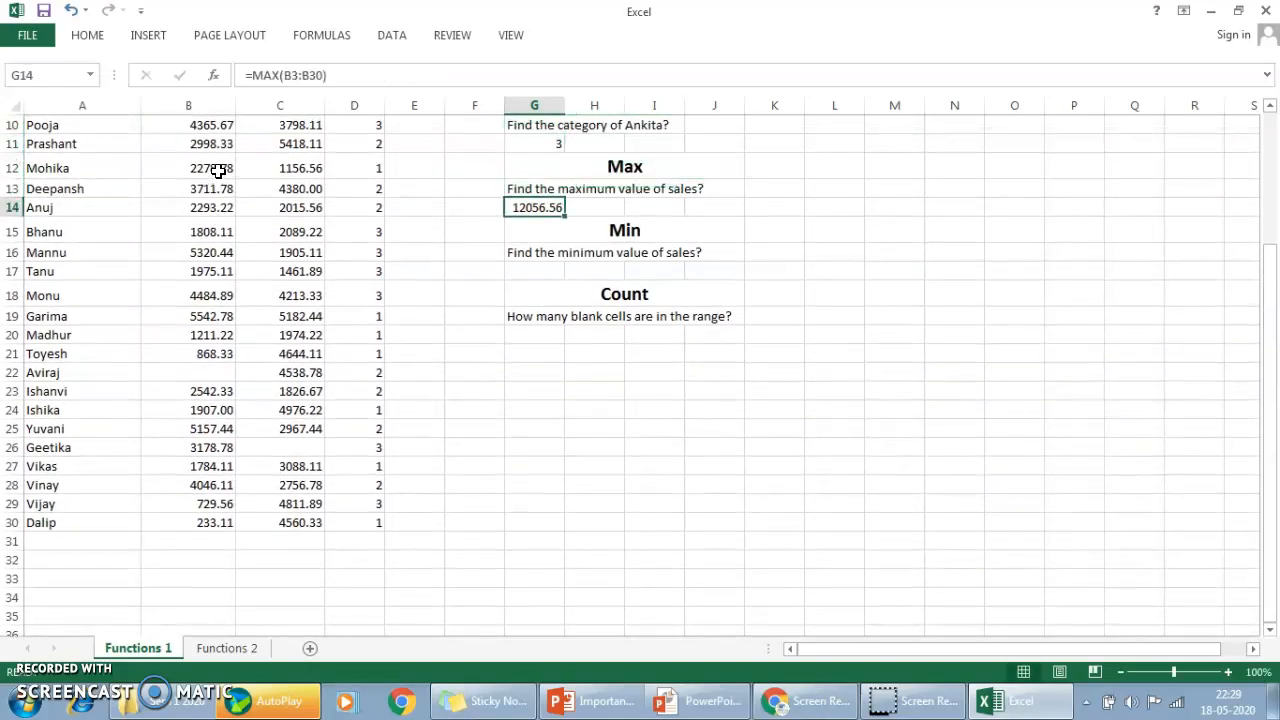
{"action": "key", "text": "Down"}
{"action": "key", "text": "Down"}
{"action": "key", "text": "Down"}
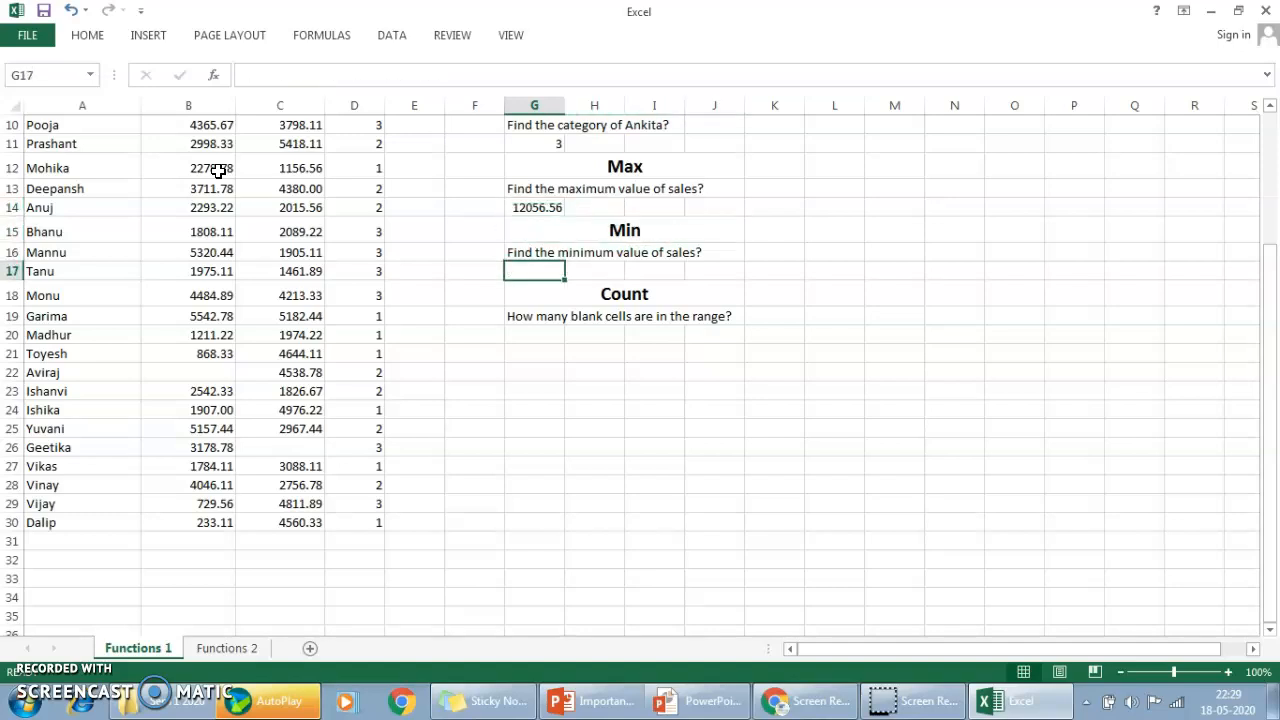
{"action": "type", "text": "=min"}
{"action": "key", "text": "Tab"}
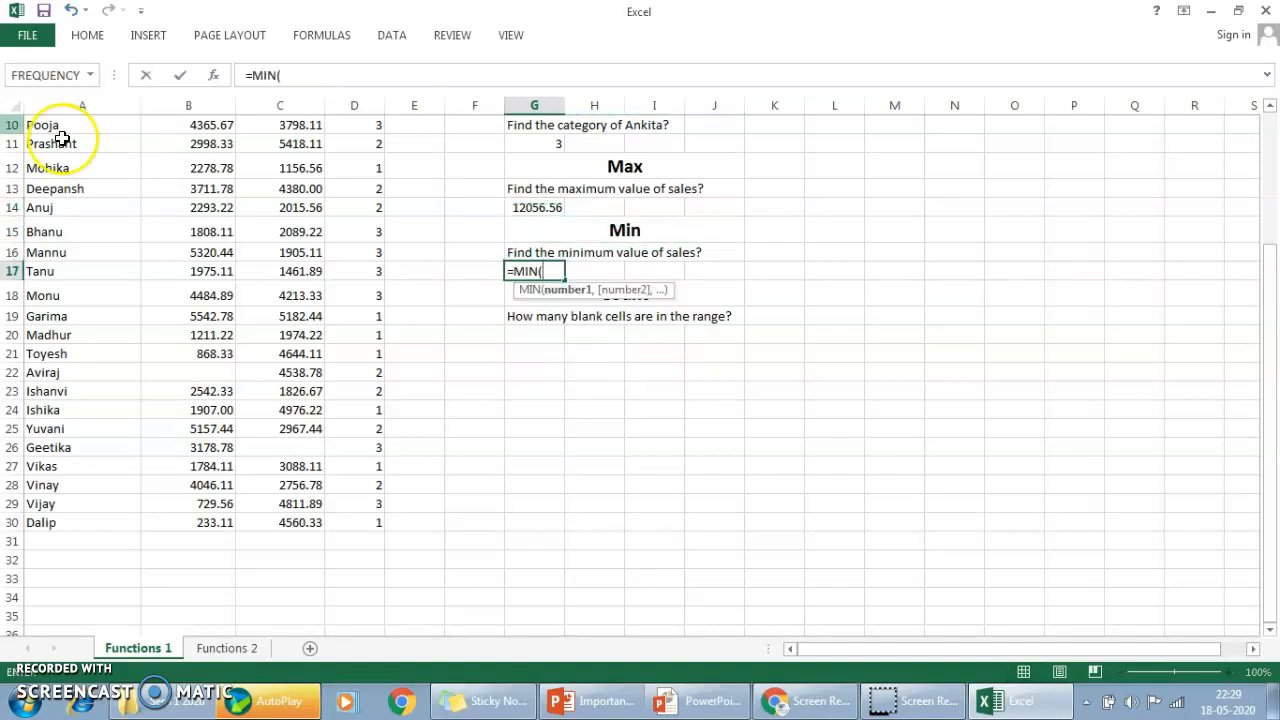
Complete the MIN formula in G17 with the sales range B3:B30.
{"action": "left_click", "coordinate": [192, 231]}
{"action": "key", "text": "Up"}
{"action": "key", "text": "Up"}
{"action": "key", "text": "Up"}
{"action": "key", "text": "Up"}
{"action": "key", "text": "Up"}
{"action": "key", "text": "Up"}
{"action": "key", "text": "Up"}
{"action": "key", "text": "Up"}
{"action": "key", "text": "Up"}
{"action": "key", "text": "Up"}
{"action": "key", "text": "Up"}
{"action": "key", "text": "Up"}
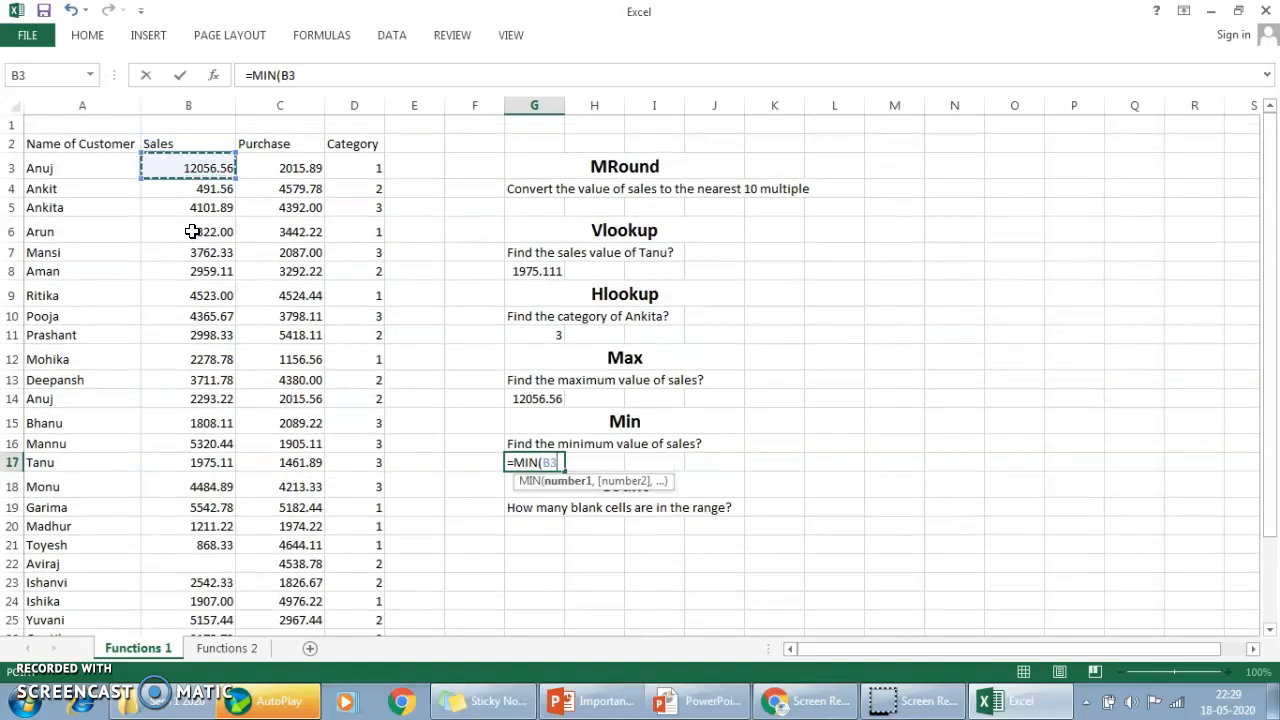
{"action": "key", "text": "ctrl+shift+Down"}
{"action": "key", "text": "ctrl+shift+Down"}
{"action": "key", "text": "ctrl+shift+Down"}
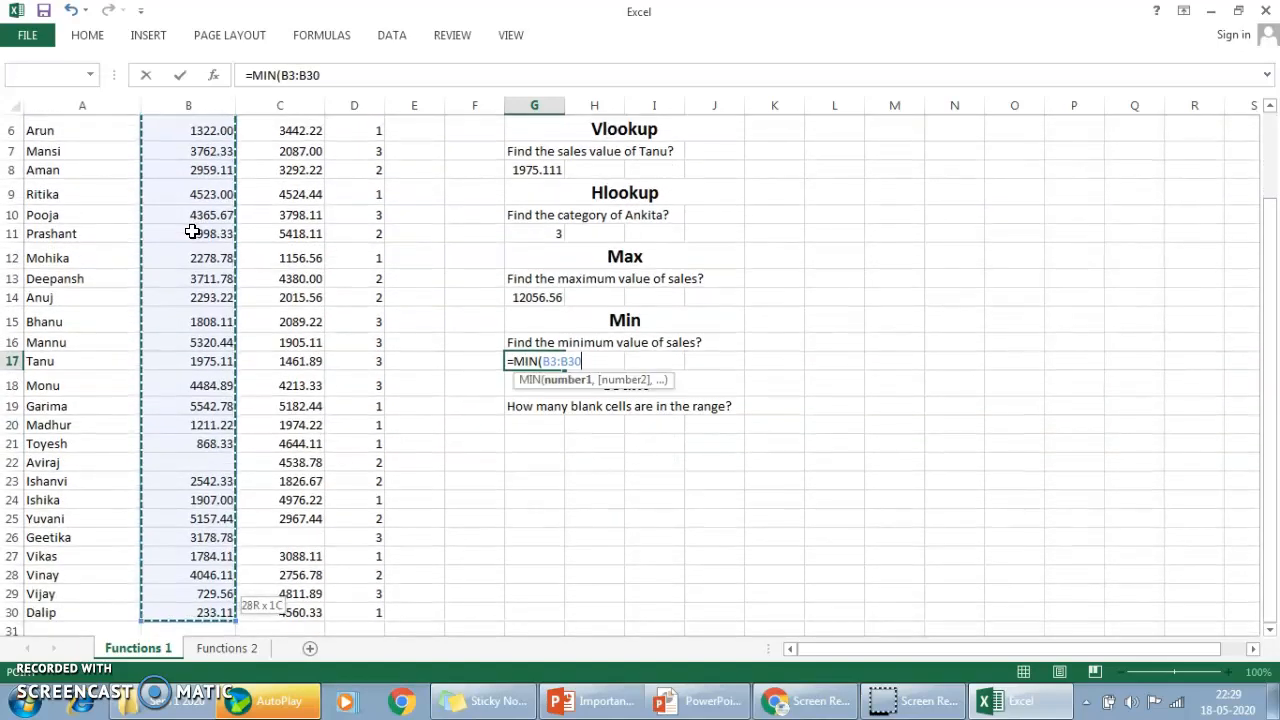
{"action": "key", "text": "ctrl+Return"}
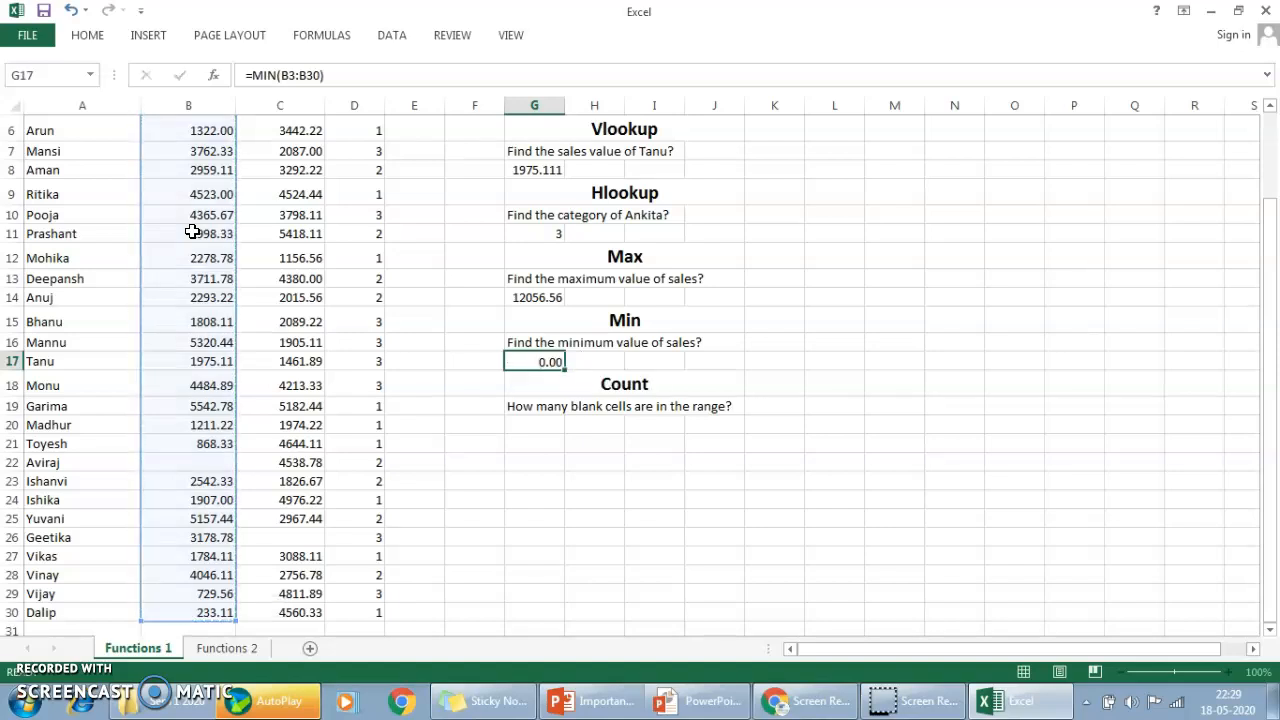
Try to start a COUNT formula in G20 over the Purchase column values from C3 down.
{"action": "key", "text": "Up"}
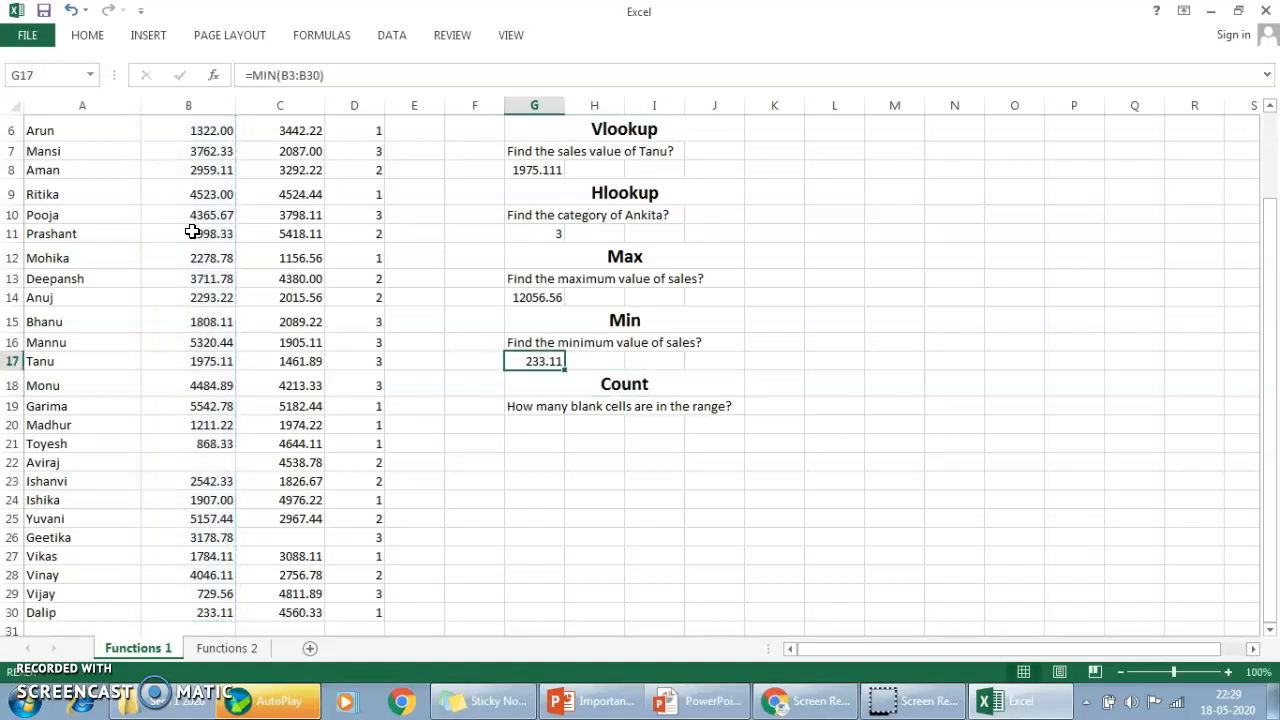
{"action": "left_click_drag", "start_coordinate": [1274, 538], "coordinate": [1274, 432]}
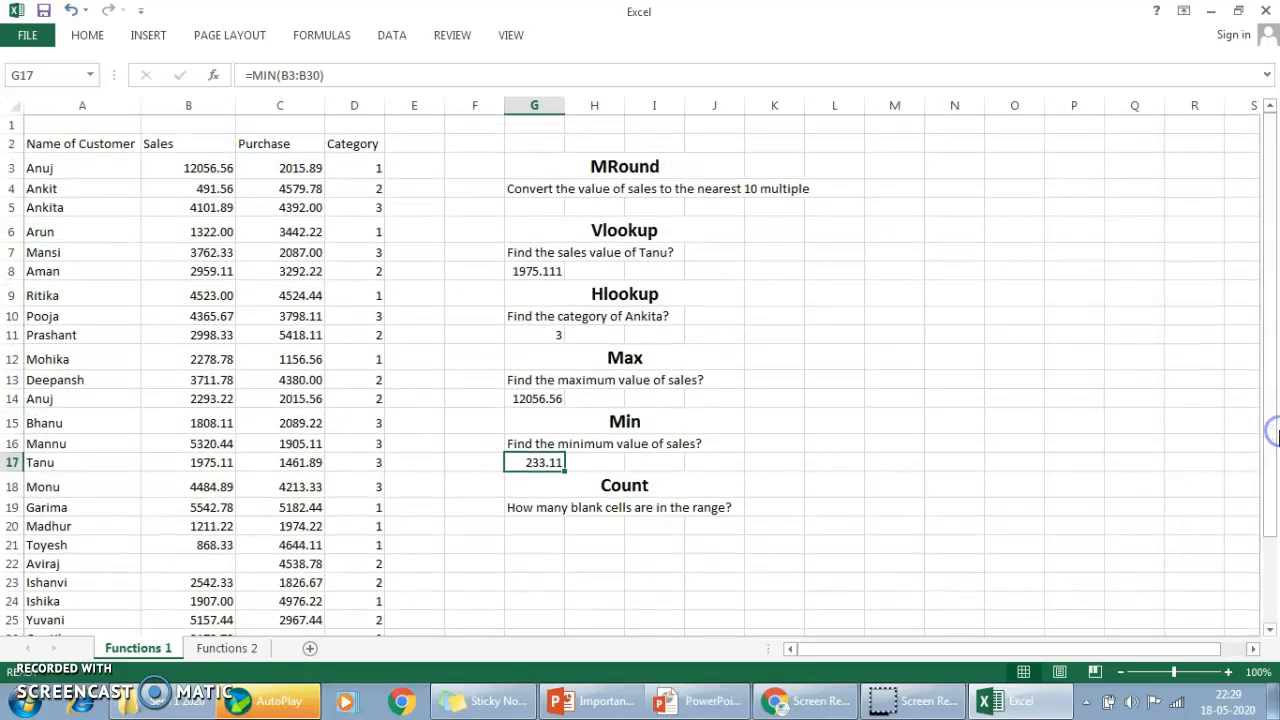
{"action": "left_click", "coordinate": [557, 524]}
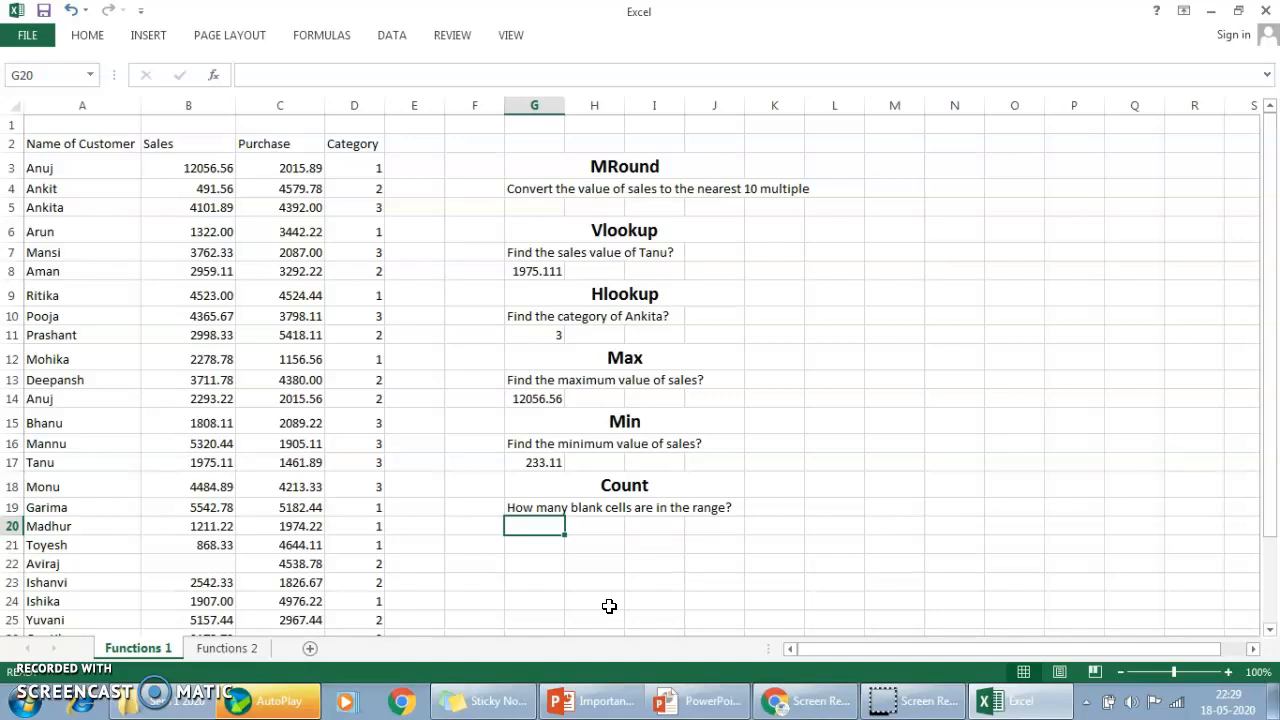
{"action": "type", "text": "=count"}
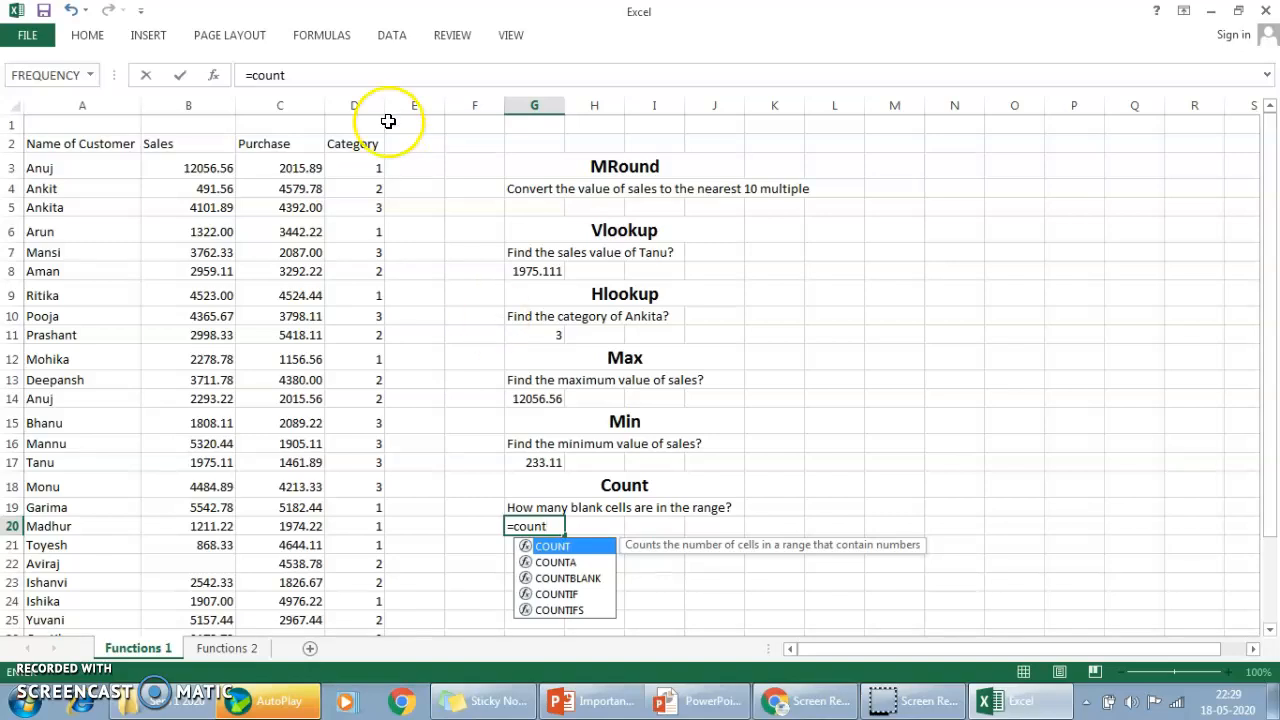
{"action": "left_click", "coordinate": [310, 168]}
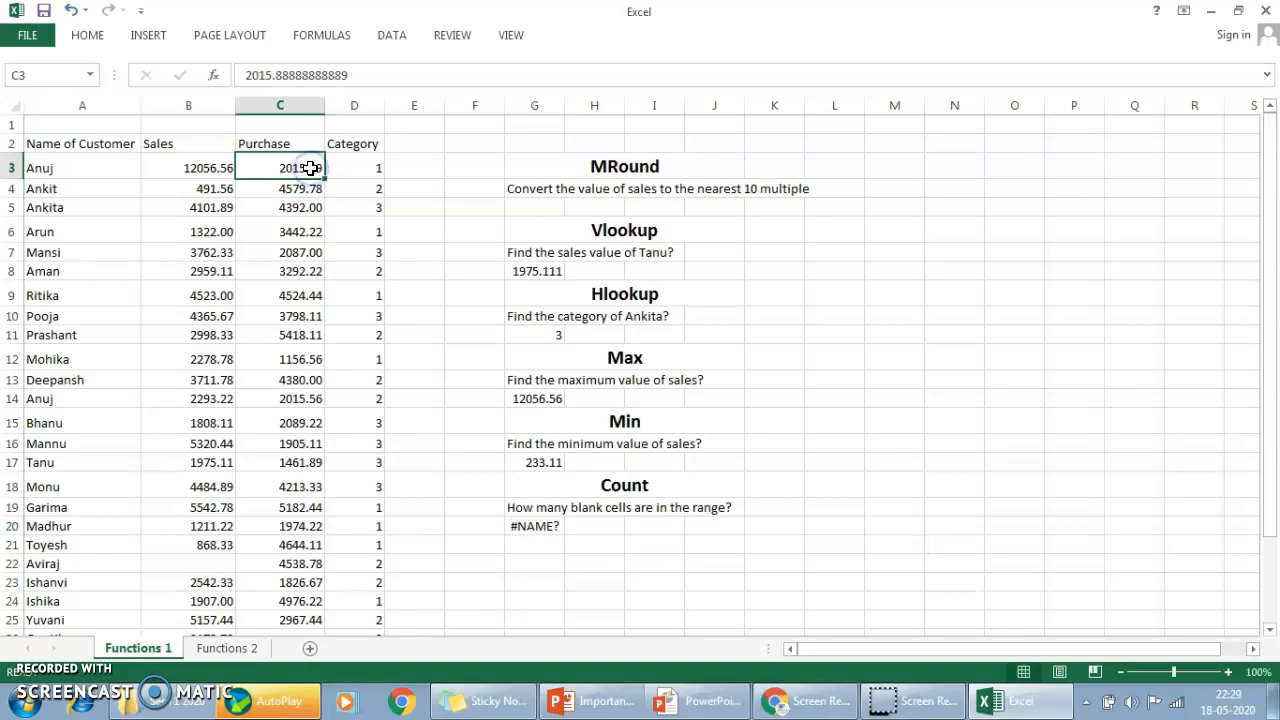
{"action": "key", "text": "ctrl+shift+Down"}
{"action": "key", "text": "ctrl+shift+Down"}
{"action": "key", "text": "ctrl+shift+Up"}
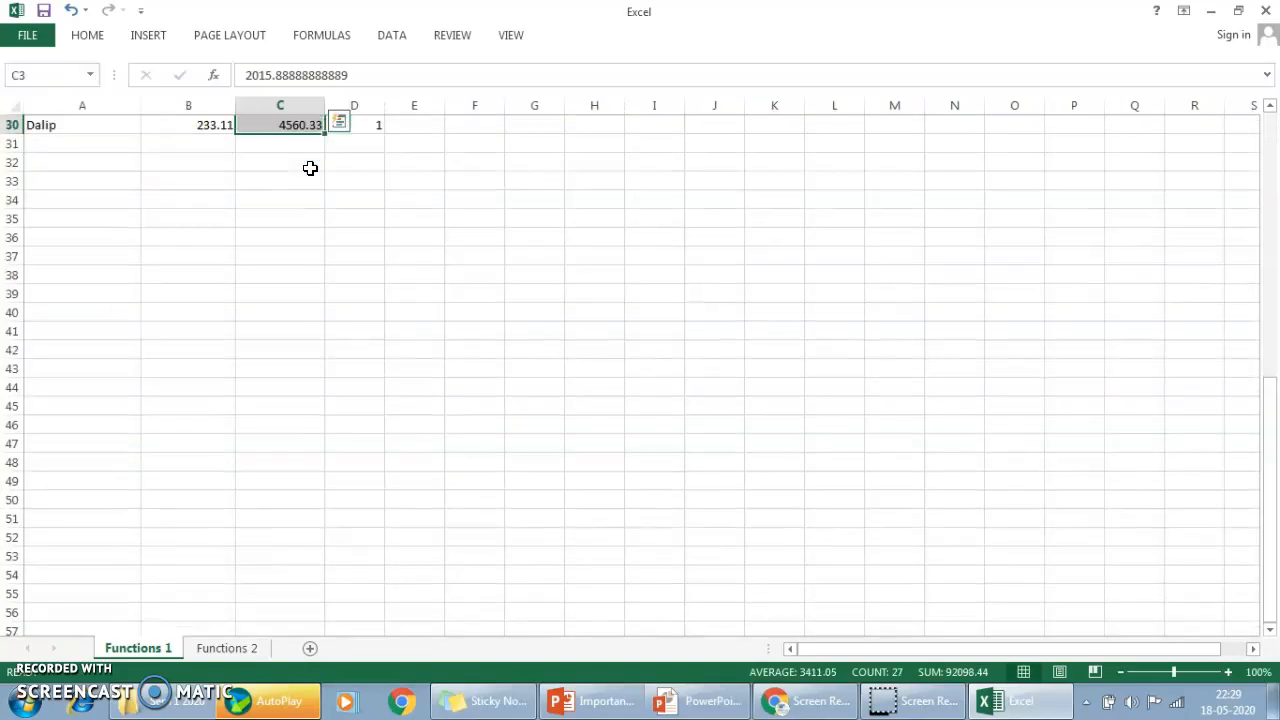
{"action": "type", "text": ")"}
{"action": "key", "text": "Return"}
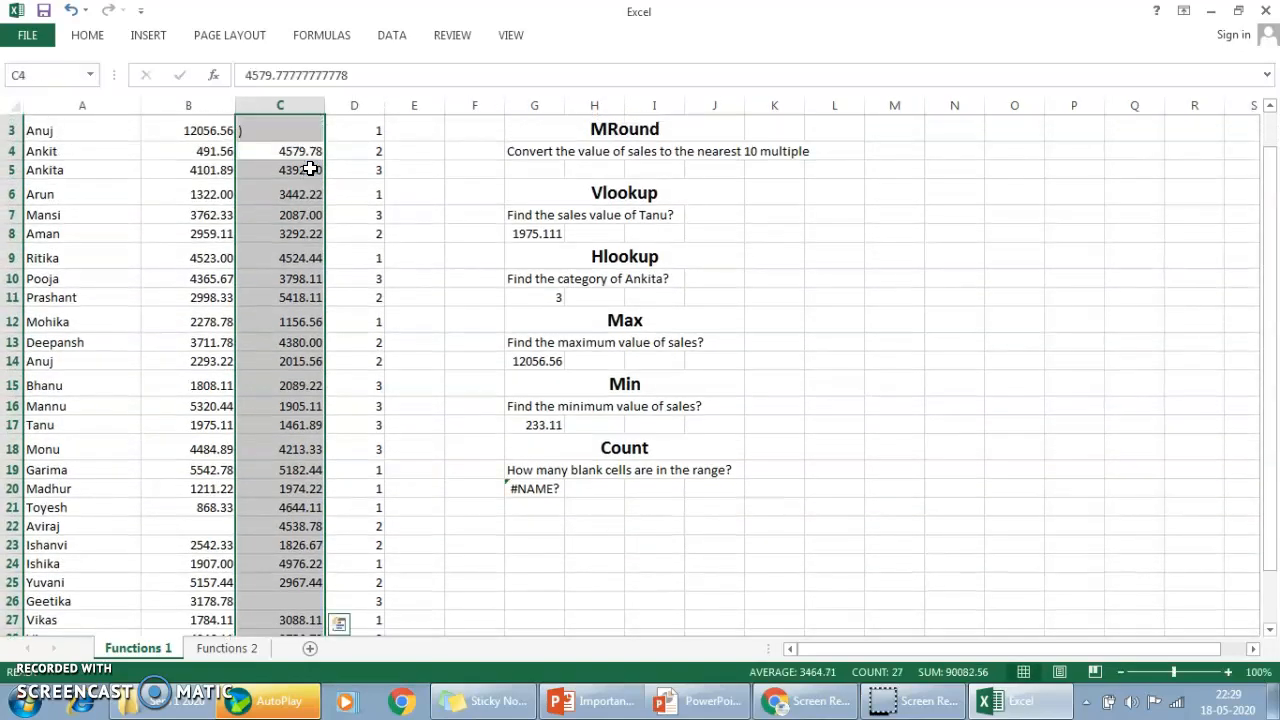
Restart the formula in G20 with the COUNT function.
{"action": "left_click", "coordinate": [543, 489]}
{"action": "type", "text": "=c"}
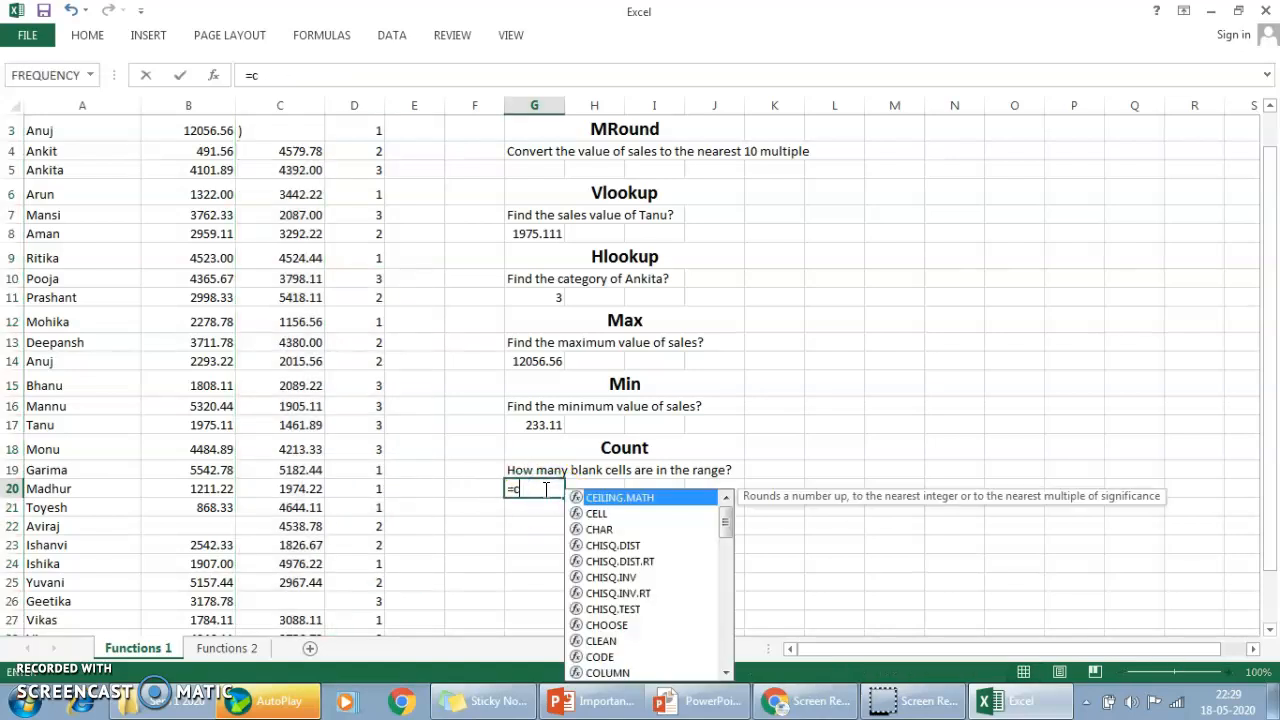
{"action": "type", "text": "ount"}
{"action": "key", "text": "Tab"}
{"action": "key", "text": "Return"}
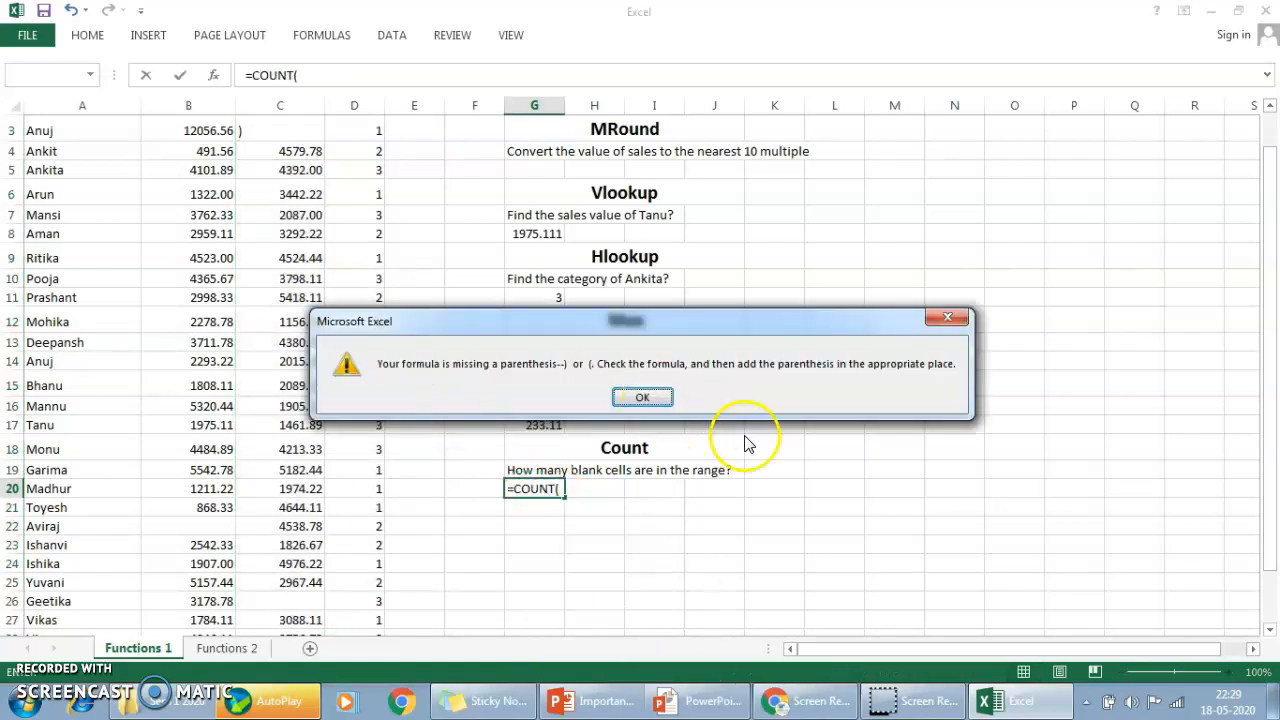
{"action": "left_click", "coordinate": [658, 405]}
Try to complete the COUNT formula in G20 with the purchase range C3:C30.
{"action": "left_click", "coordinate": [366, 147]}
{"action": "key", "text": "Up"}
{"action": "key", "text": "Up"}
{"action": "key", "text": "Down"}
{"action": "key", "text": "Left"}
{"action": "key", "text": "ctrl+shift+Down"}
{"action": "key", "text": "ctrl+shift+Down"}
{"action": "key", "text": "ctrl+shift+Up"}
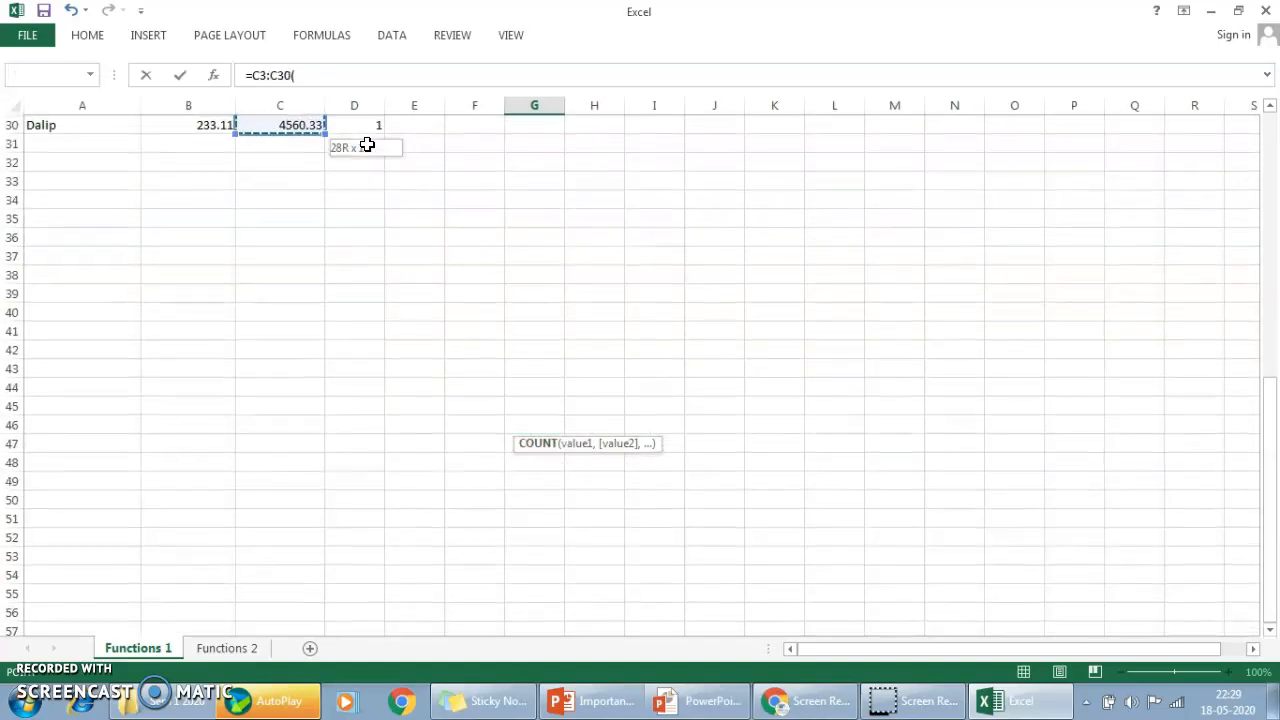
{"action": "type", "text": ")"}
{"action": "key", "text": "Return"}
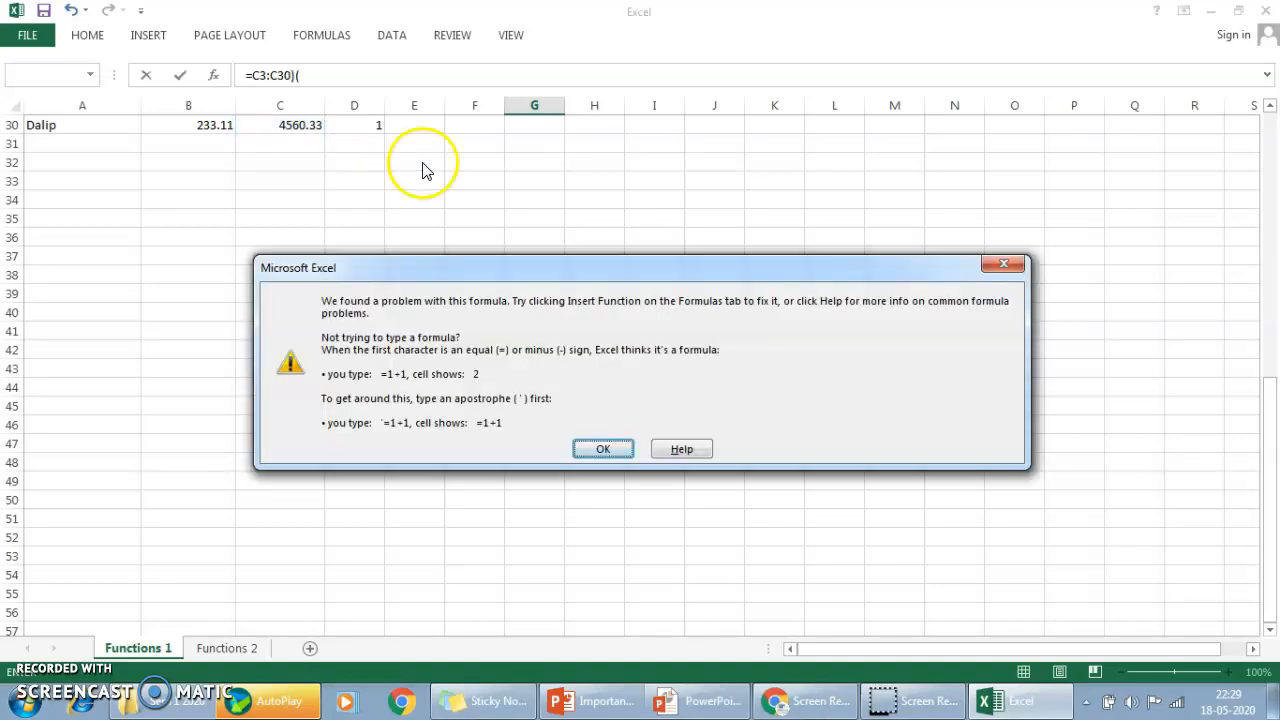
Correct the formula in G20 to =COUNT(C3:C30).
{"action": "left_click", "coordinate": [588, 447]}
{"action": "left_click", "coordinate": [309, 69]}
{"action": "key", "text": "BackSpace"}
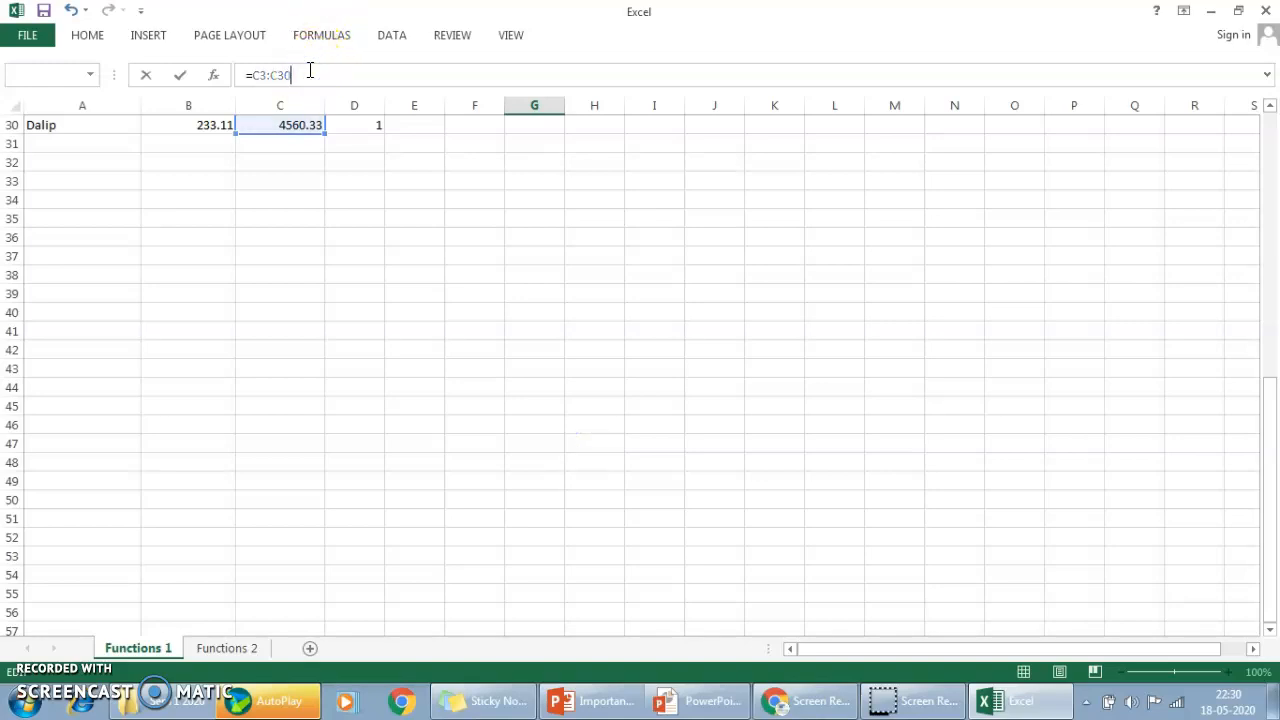
{"action": "left_click", "coordinate": [251, 74]}
{"action": "type", "text": "Count"}
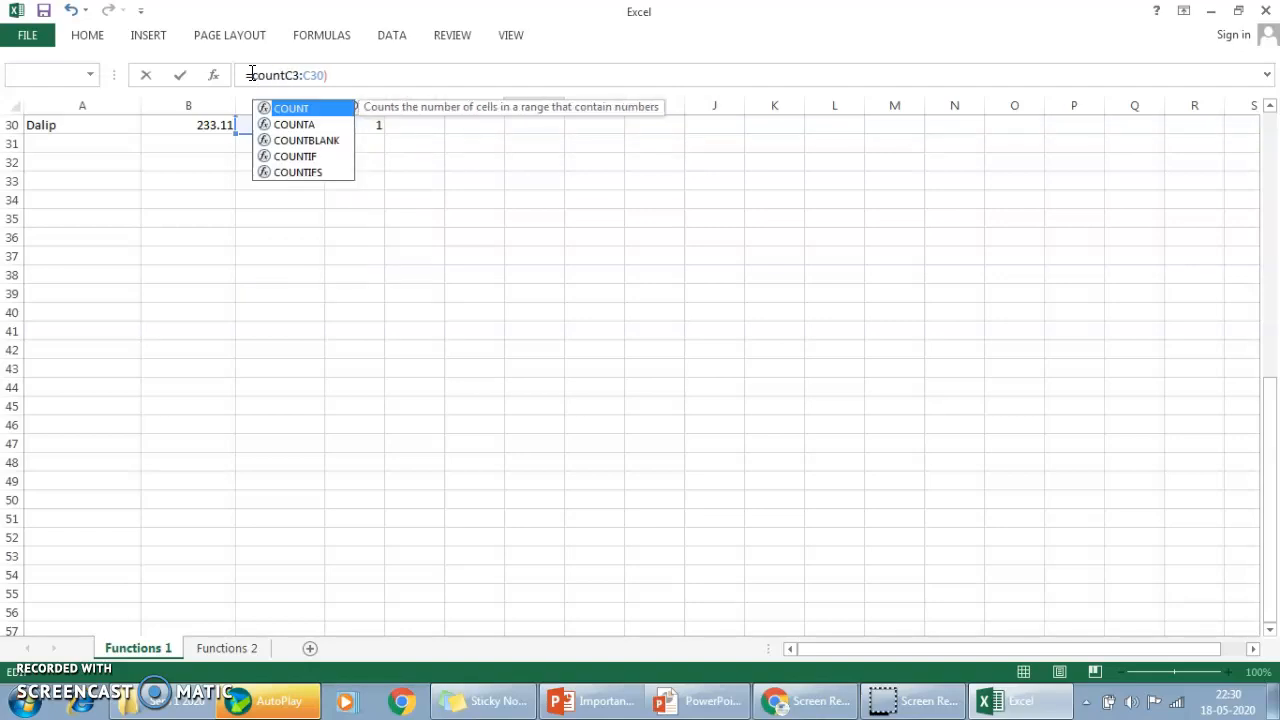
{"action": "type", "text": "("}
{"action": "key", "text": "Return"}
{"action": "key", "text": "Up"}
{"action": "key", "text": "Up"}
{"action": "key", "text": "Up"}
{"action": "key", "text": "Up"}
{"action": "key", "text": "Down"}
{"action": "key", "text": "Down"}
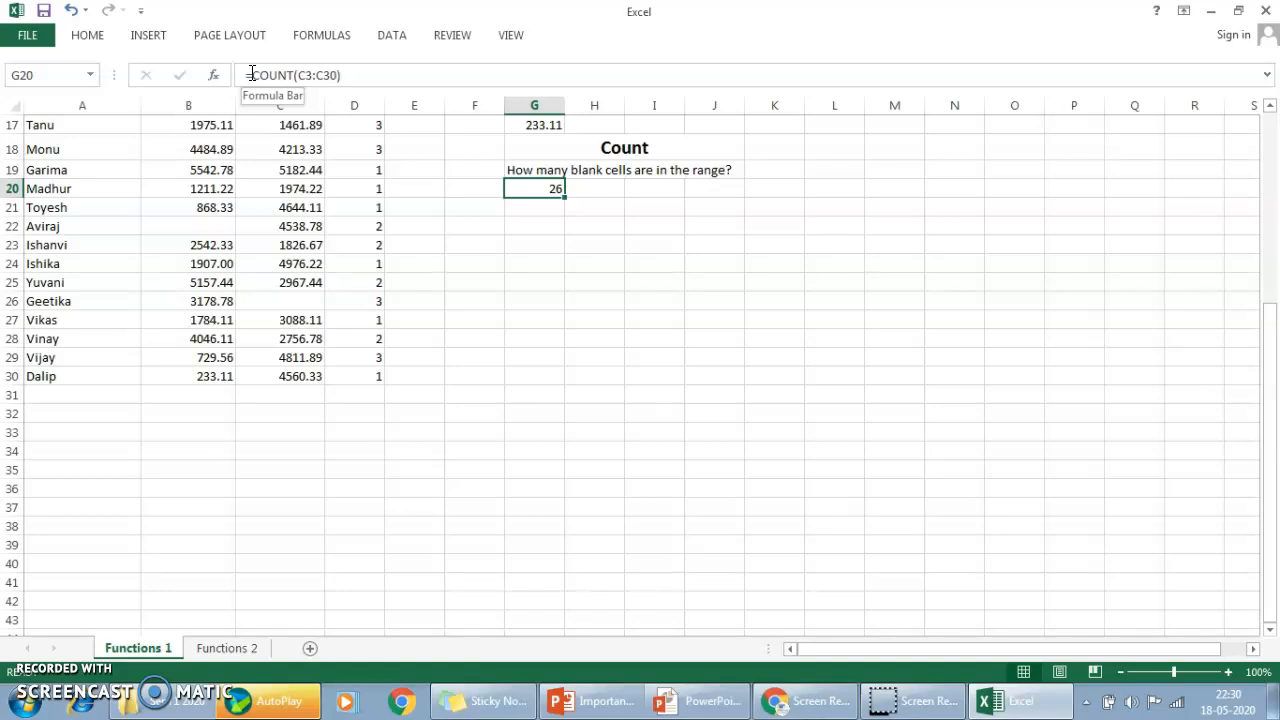
Clear cell G20 and start a COUNTBLANK formula in it.
{"action": "key", "text": "Delete"}
{"action": "type", "text": "=count"}
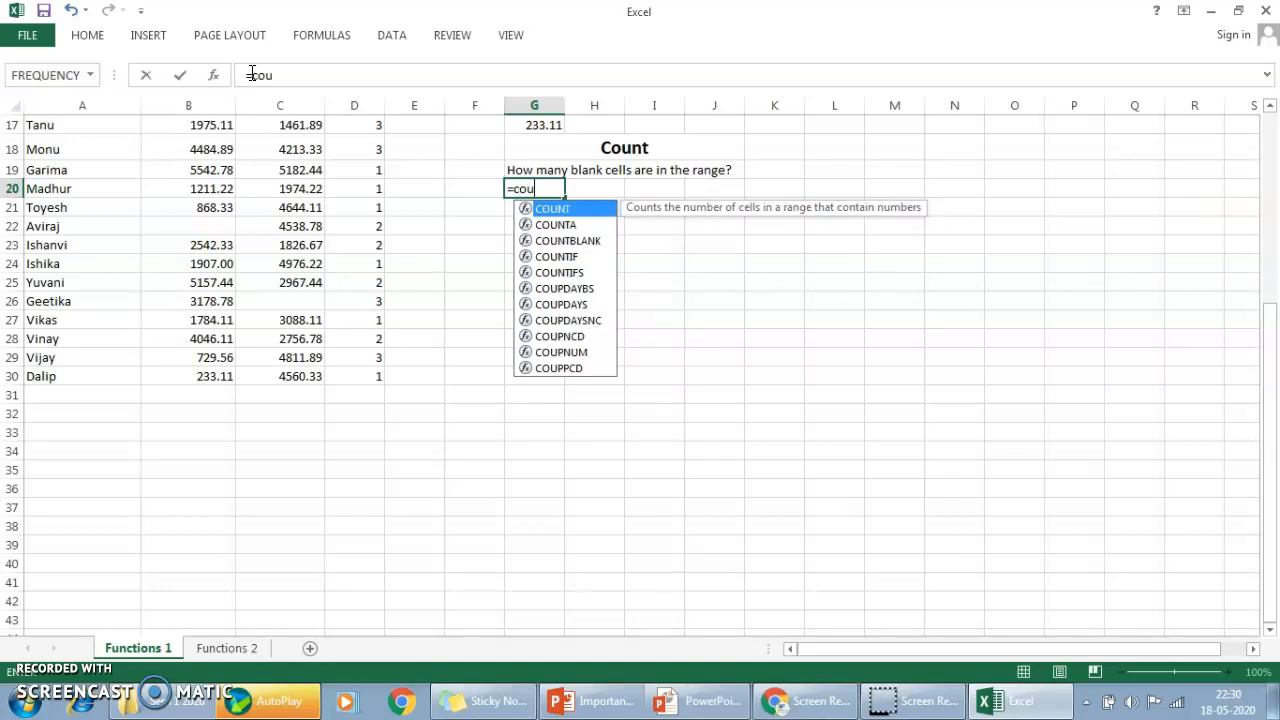
{"action": "key", "text": "Down"}
{"action": "key", "text": "Down"}
{"action": "key", "text": "Tab"}
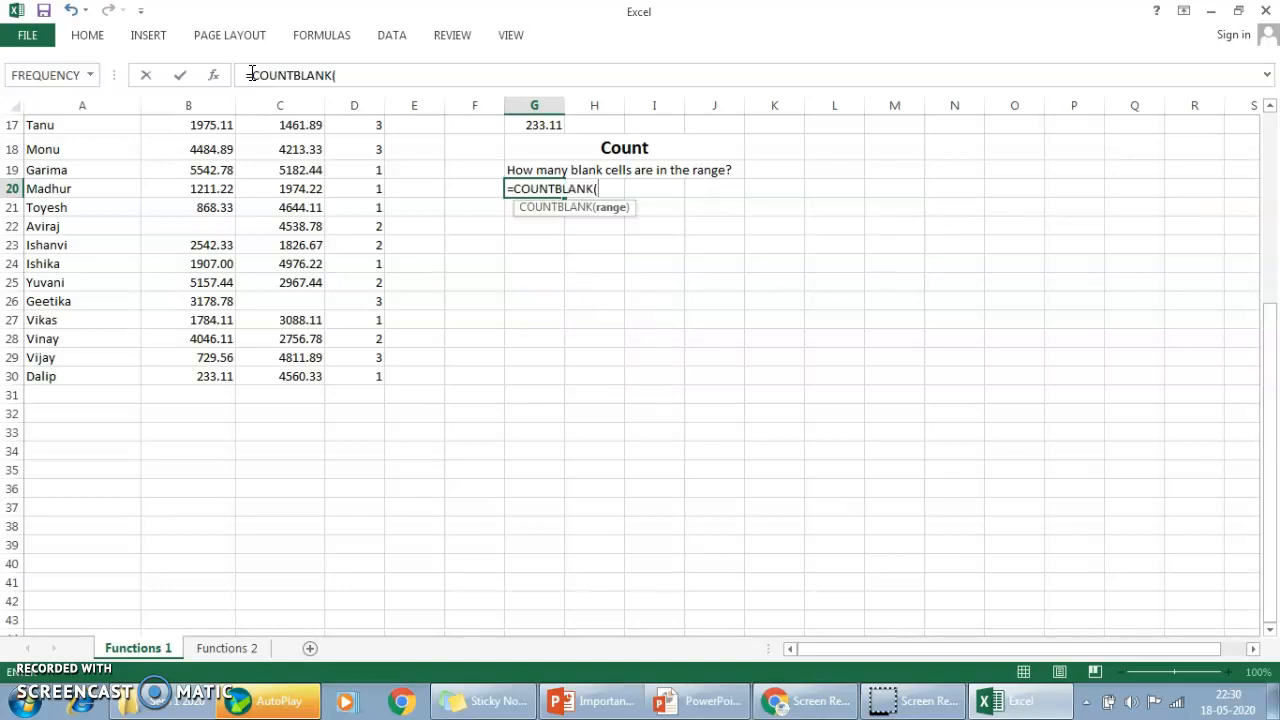
Complete the COUNTBLANK formula in G20 with the purchase range C3:C30.
{"action": "left_click", "coordinate": [271, 211]}
{"action": "key", "text": "ctrl+Up"}
{"action": "key", "text": "ctrl+Up"}
{"action": "key", "text": "Down"}
{"action": "key", "text": "Down"}
{"action": "key", "text": "Down"}
{"action": "key", "text": "Up"}
{"action": "key", "text": "shift+Down"}
{"action": "key", "text": "shift+Down"}
{"action": "key", "text": "shift+Down"}
{"action": "key", "text": "shift+Down"}
{"action": "key", "text": "shift+Down"}
{"action": "key", "text": "shift+Down"}
{"action": "key", "text": "shift+Down"}
{"action": "key", "text": "shift+Down"}
{"action": "key", "text": "shift+Down"}
{"action": "key", "text": "shift+Down"}
{"action": "key", "text": "shift+Down"}
{"action": "key", "text": "shift+Down"}
{"action": "key", "text": "shift+Down"}
{"action": "key", "text": "shift+Down"}
{"action": "key", "text": "shift+Down"}
{"action": "key", "text": "shift+Down"}
{"action": "key", "text": "shift+Down"}
{"action": "key", "text": "shift+Down"}
{"action": "key", "text": "shift+Down"}
{"action": "key", "text": "shift+Down"}
{"action": "key", "text": "shift+Down"}
{"action": "key", "text": "shift+Up"}
{"action": "key", "text": "shift+Up"}
{"action": "key", "text": "shift+Up"}
{"action": "key", "text": "shift+Up"}
{"action": "key", "text": "shift+Up"}
{"action": "key", "text": "shift+Up"}
{"action": "key", "text": "shift+Up"}
{"action": "key", "text": "shift+Up"}
{"action": "key", "text": "shift+Up"}
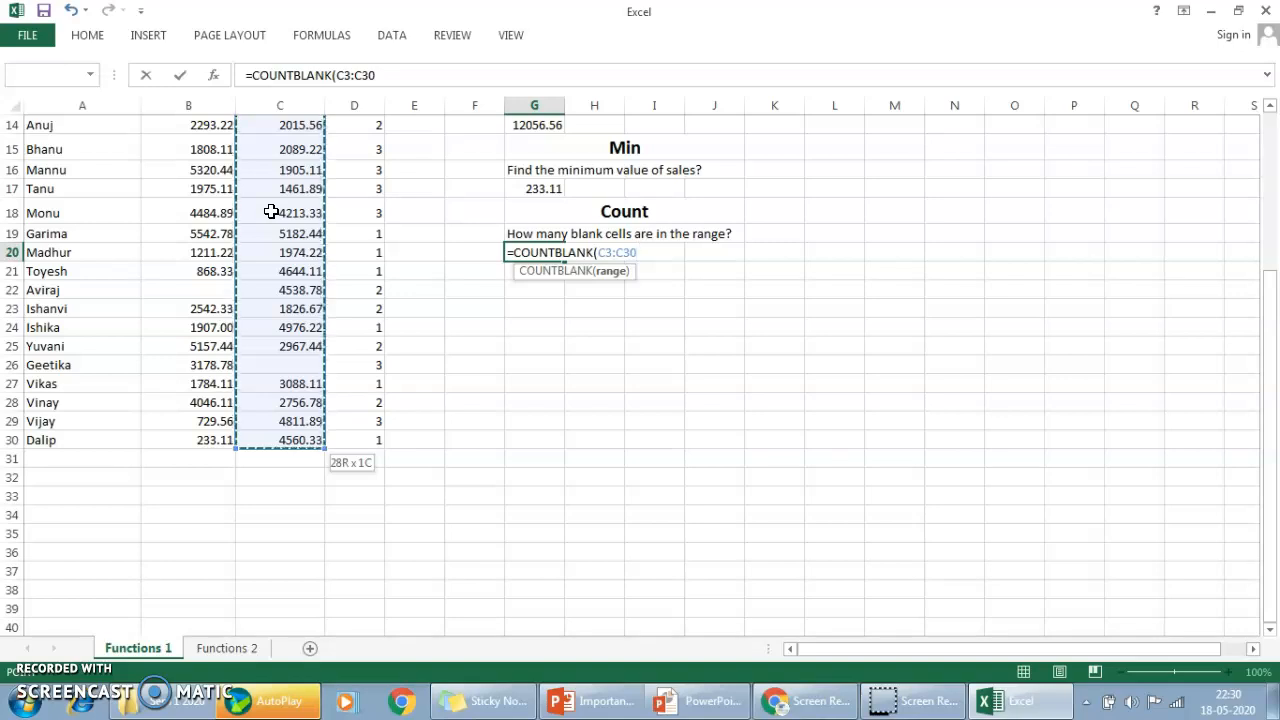
{"action": "key", "text": "Return"}
{"action": "key", "text": "Up"}
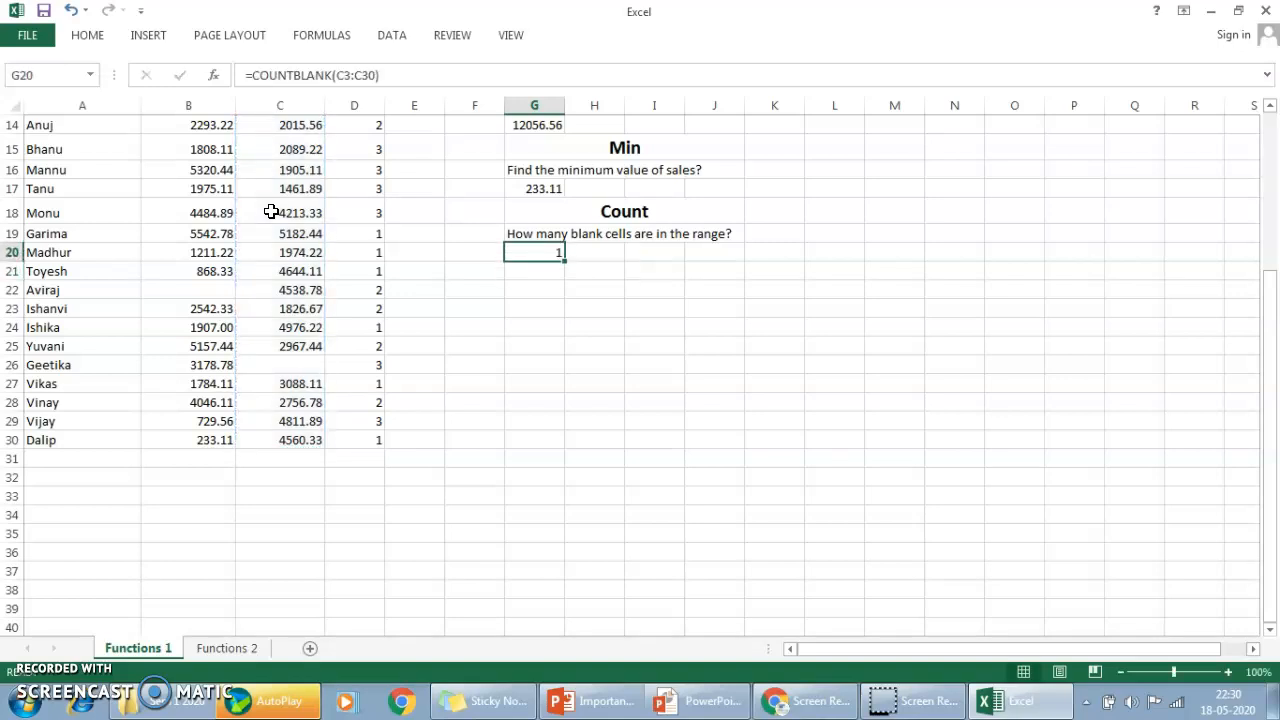
Look through the Purchase column for blank cells and return to cell G20.
{"action": "key", "text": "Left"}
{"action": "key", "text": "Left"}
{"action": "key", "text": "Left"}
{"action": "key", "text": "Left"}
{"action": "key", "text": "ctrl+Up"}
{"action": "key", "text": "Down"}
{"action": "key", "text": "Down"}
{"action": "key", "text": "Down"}
{"action": "key", "text": "Down"}
{"action": "key", "text": "Down"}
{"action": "key", "text": "Down"}
{"action": "key", "text": "Down"}
{"action": "key", "text": "Down"}
{"action": "key", "text": "Down"}
{"action": "key", "text": "Down"}
{"action": "key", "text": "Down"}
{"action": "key", "text": "Down"}
{"action": "key", "text": "Down"}
{"action": "key", "text": "Down"}
{"action": "key", "text": "Down"}
{"action": "key", "text": "Down"}
{"action": "key", "text": "Down"}
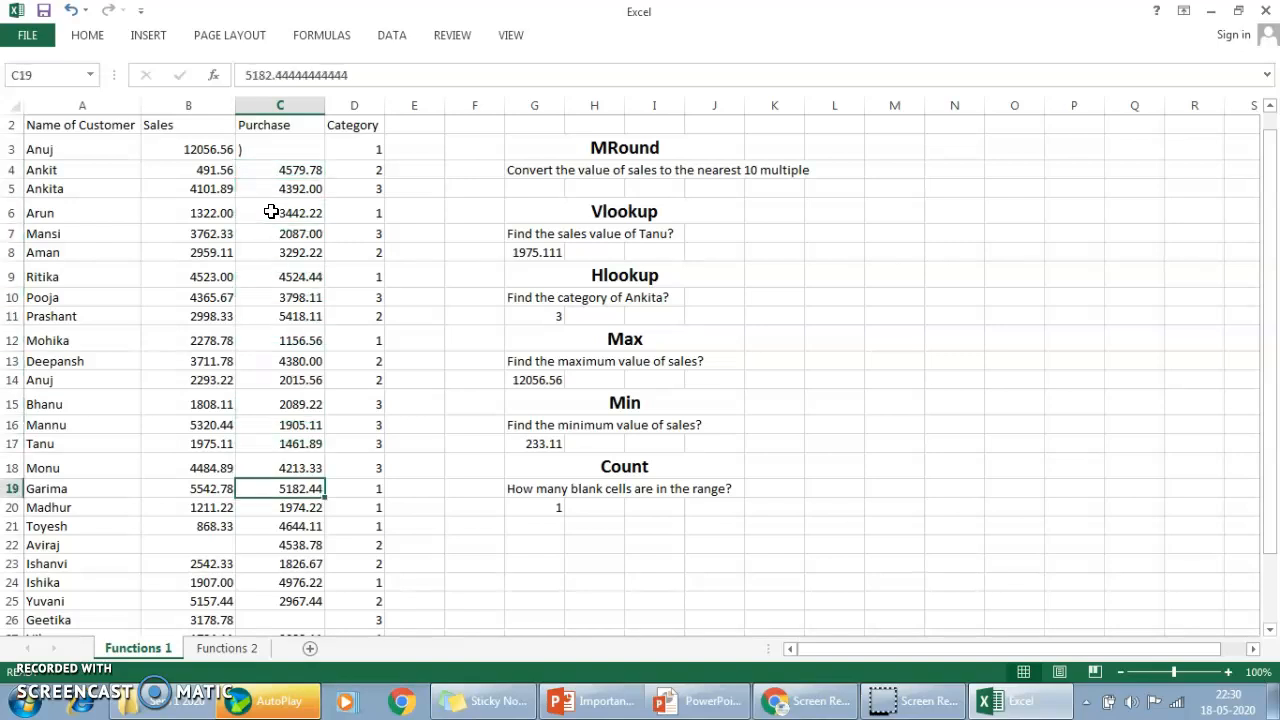
{"action": "key", "text": "Right"}
{"action": "key", "text": "Right"}
{"action": "key", "text": "Right"}
{"action": "key", "text": "Right"}
{"action": "key", "text": "Down"}
Review the suggested COUNT function variants in G20, including COUNTA, COUNTBLANK and COUNTIF, and erase the typed entry.
{"action": "type", "text": "=count"}
{"action": "key", "text": "Down"}
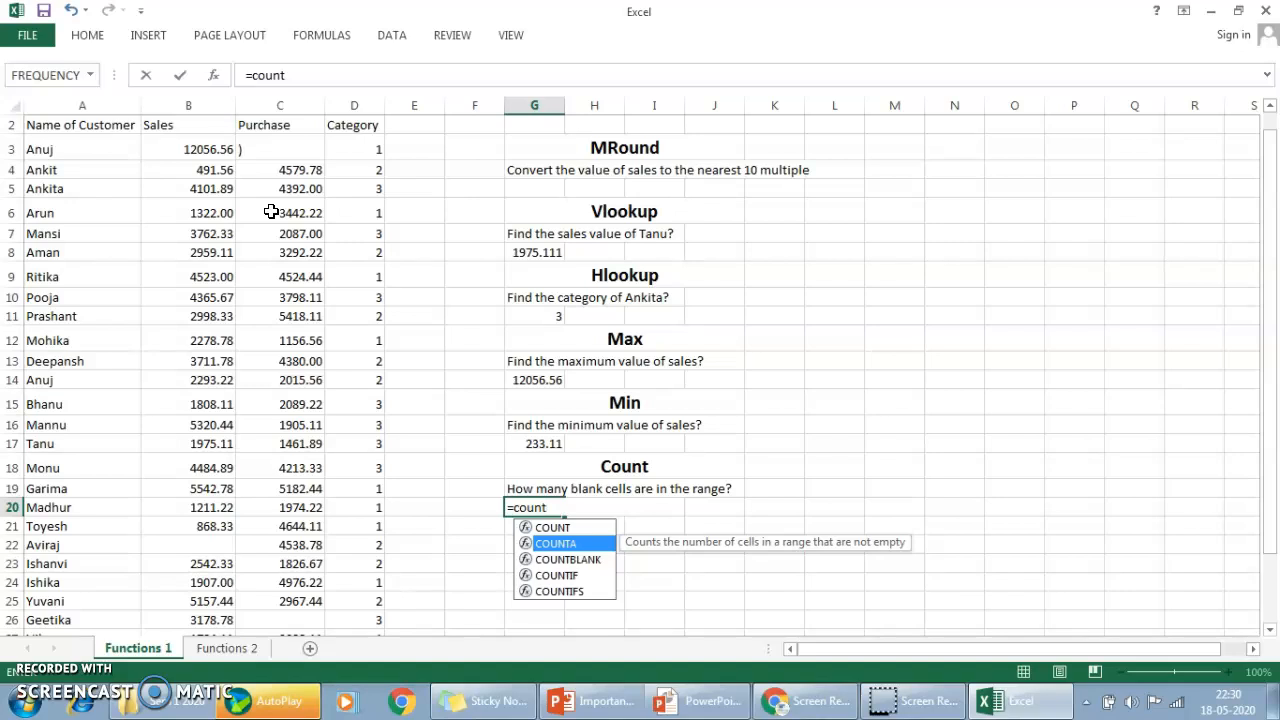
{"action": "key", "text": "Down"}
{"action": "key", "text": "Down"}
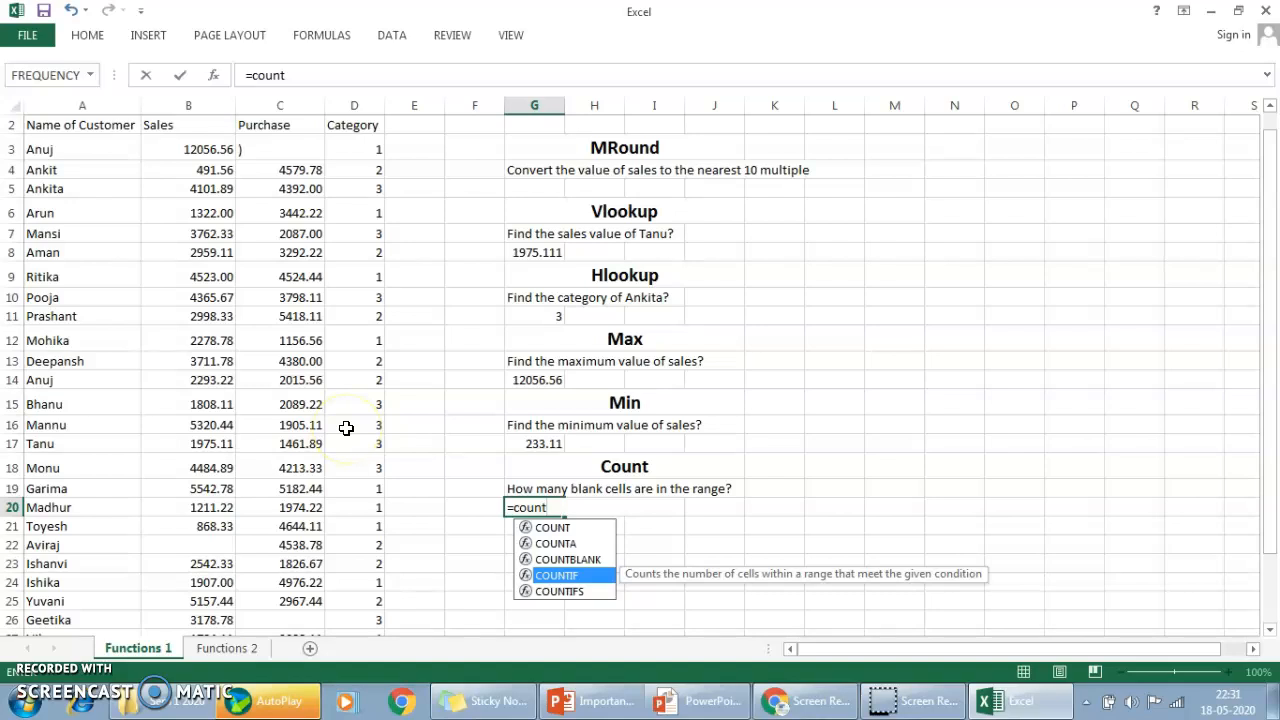
{"action": "key", "text": "BackSpace"}
{"action": "key", "text": "BackSpace"}
{"action": "key", "text": "BackSpace"}
{"action": "key", "text": "BackSpace"}
{"action": "key", "text": "BackSpace"}
{"action": "key", "text": "BackSpace"}
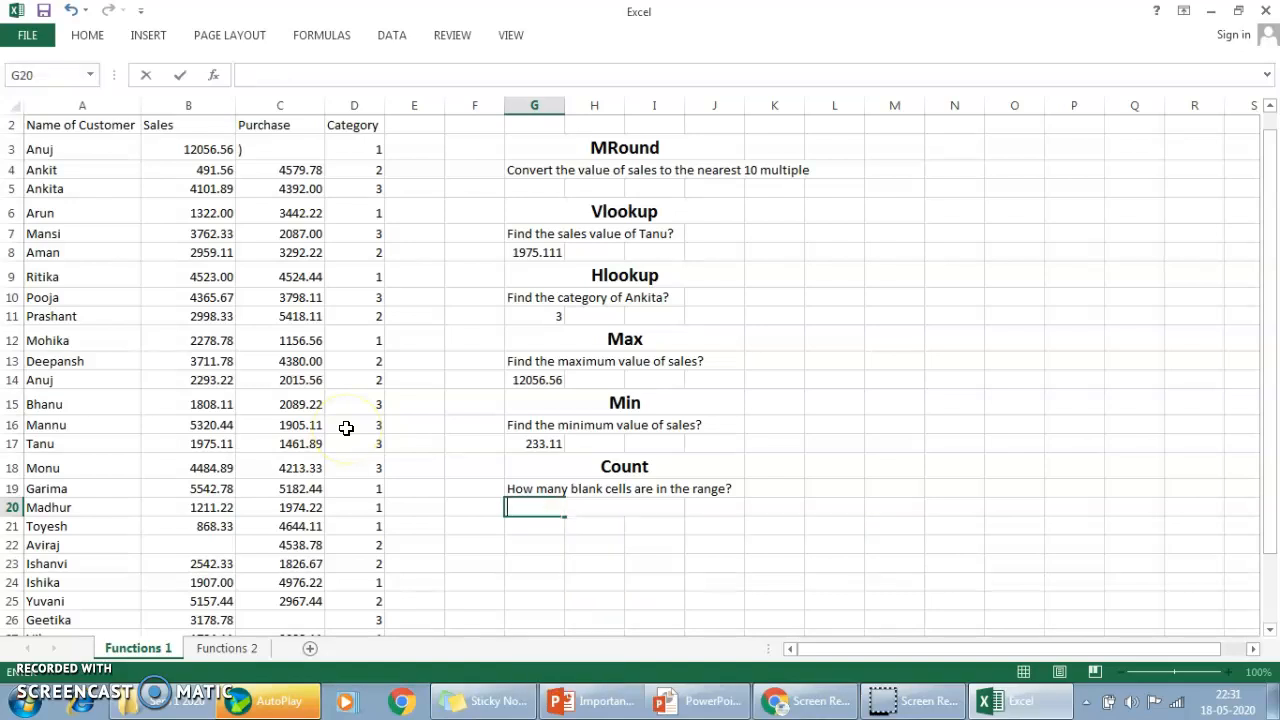
Switch to the Functions 2 sheet and clear the stray letter from cell A17.
{"action": "left_click", "coordinate": [245, 648]}
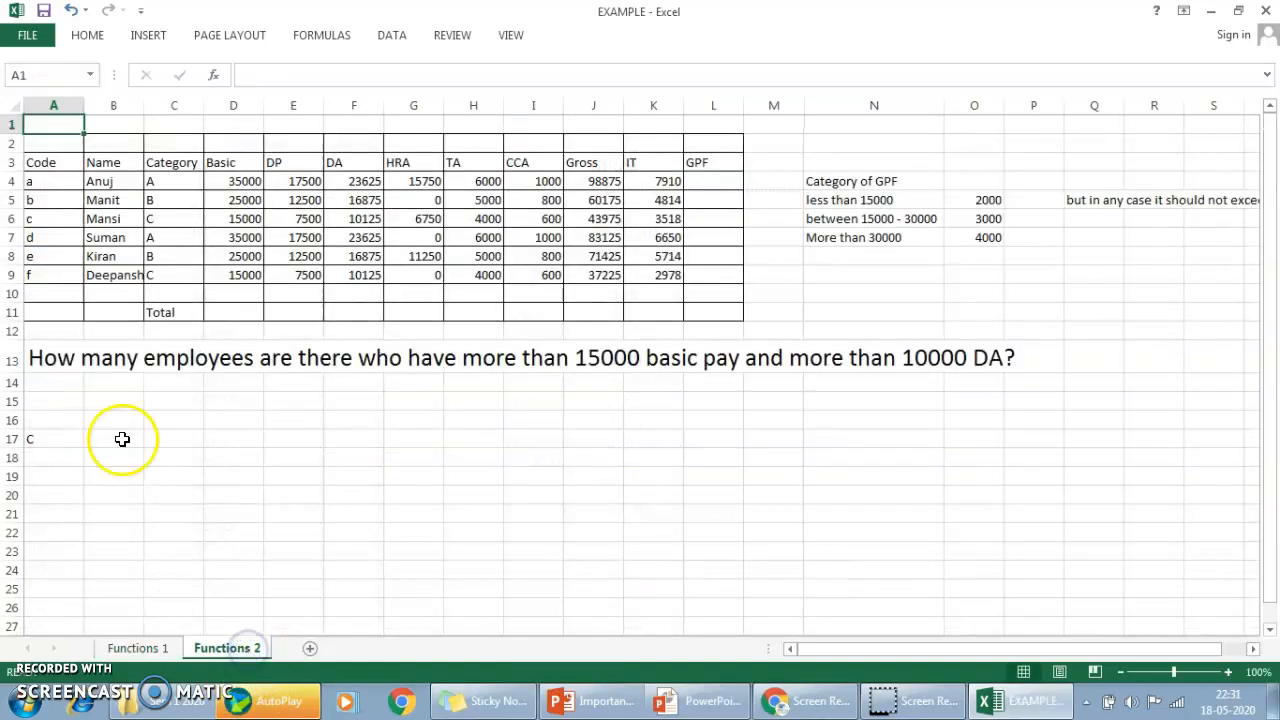
{"action": "left_click", "coordinate": [40, 358]}
{"action": "left_click", "coordinate": [41, 432]}
{"action": "key", "text": "Delete"}
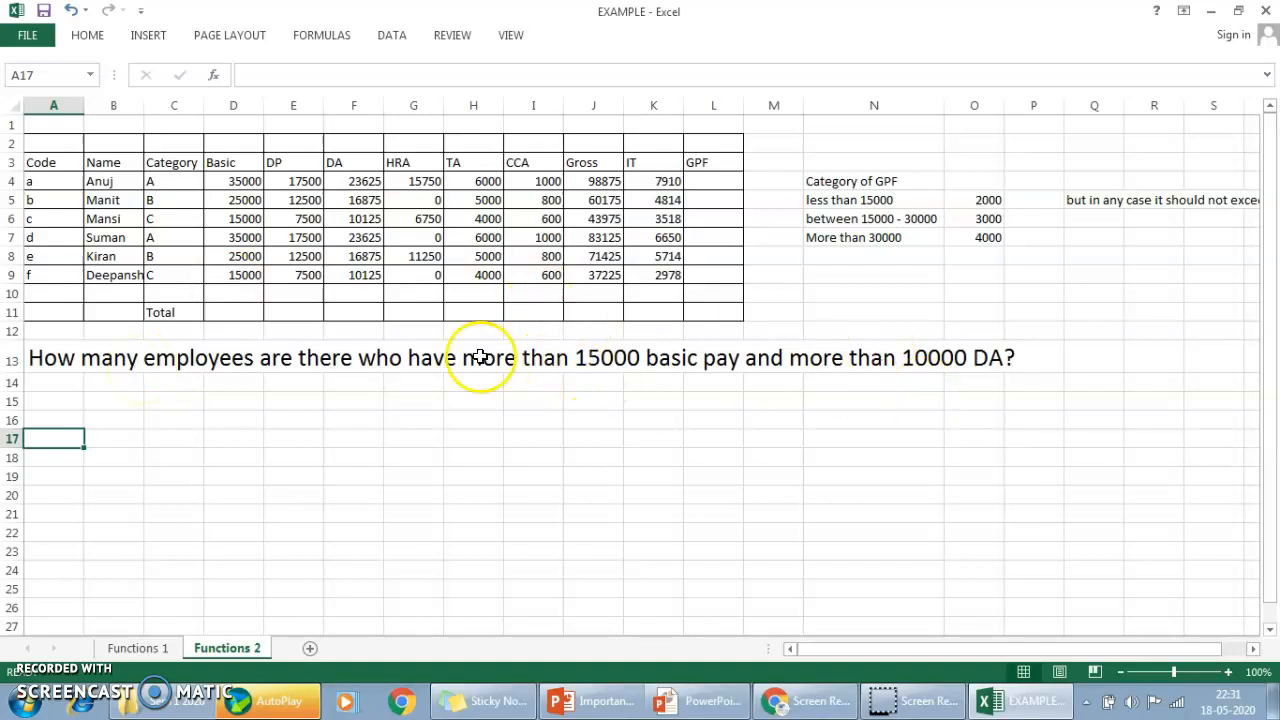
Start a COUNTIFS formula in A15 with the Basic pay range D4:D9 as the first criteria range.
{"action": "left_click", "coordinate": [60, 401]}
{"action": "type", "text": "=count"}
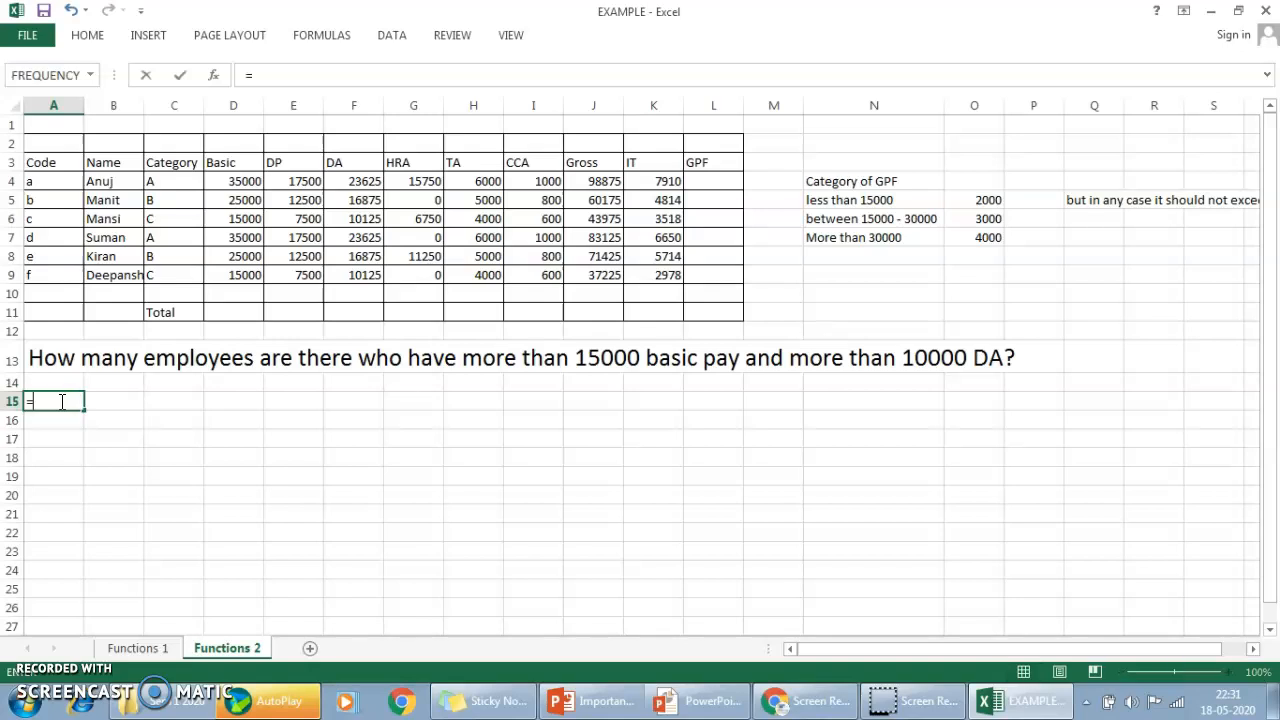
{"action": "key", "text": "Down"}
{"action": "key", "text": "Down"}
{"action": "key", "text": "Down"}
{"action": "key", "text": "Down"}
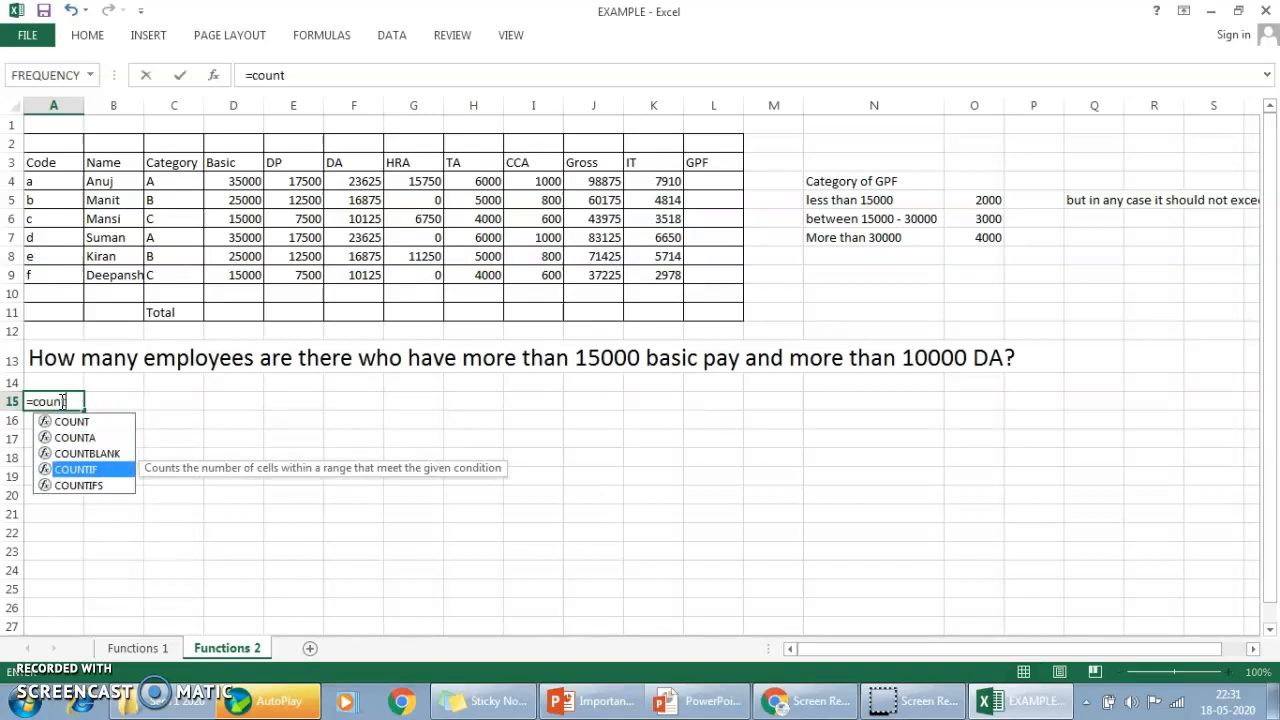
{"action": "key", "text": "Tab"}
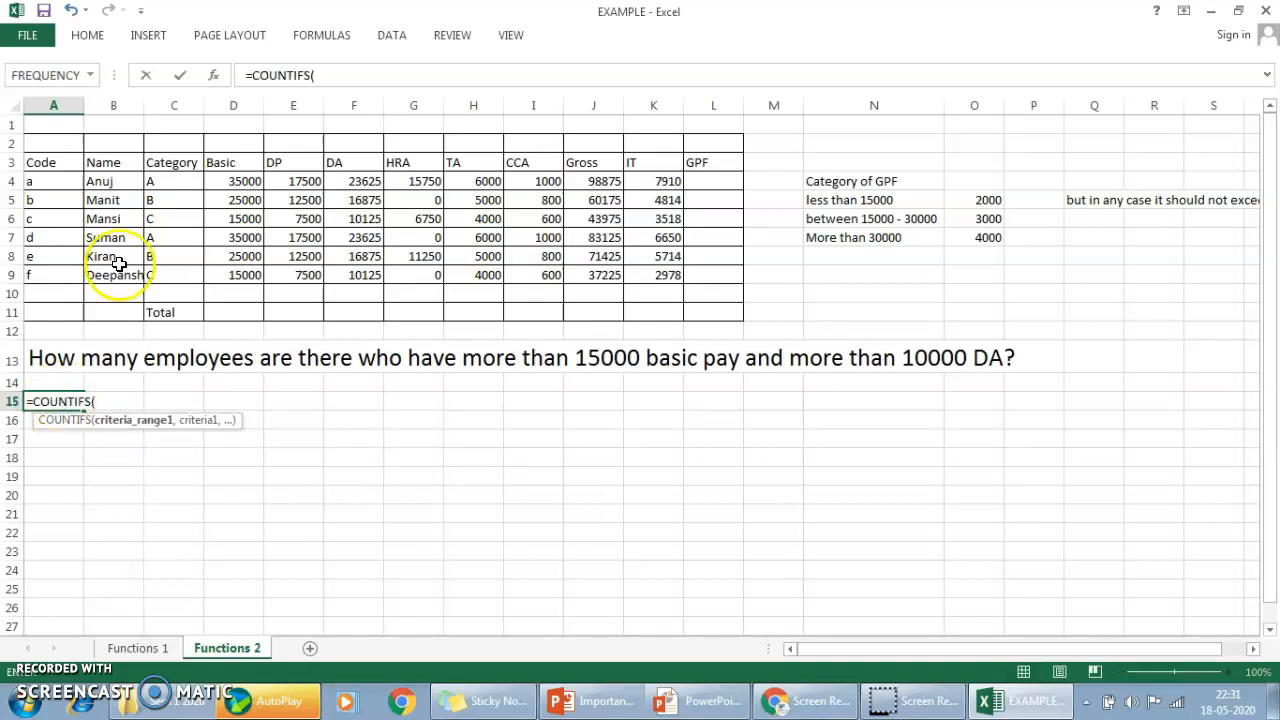
{"action": "left_click", "coordinate": [252, 183]}
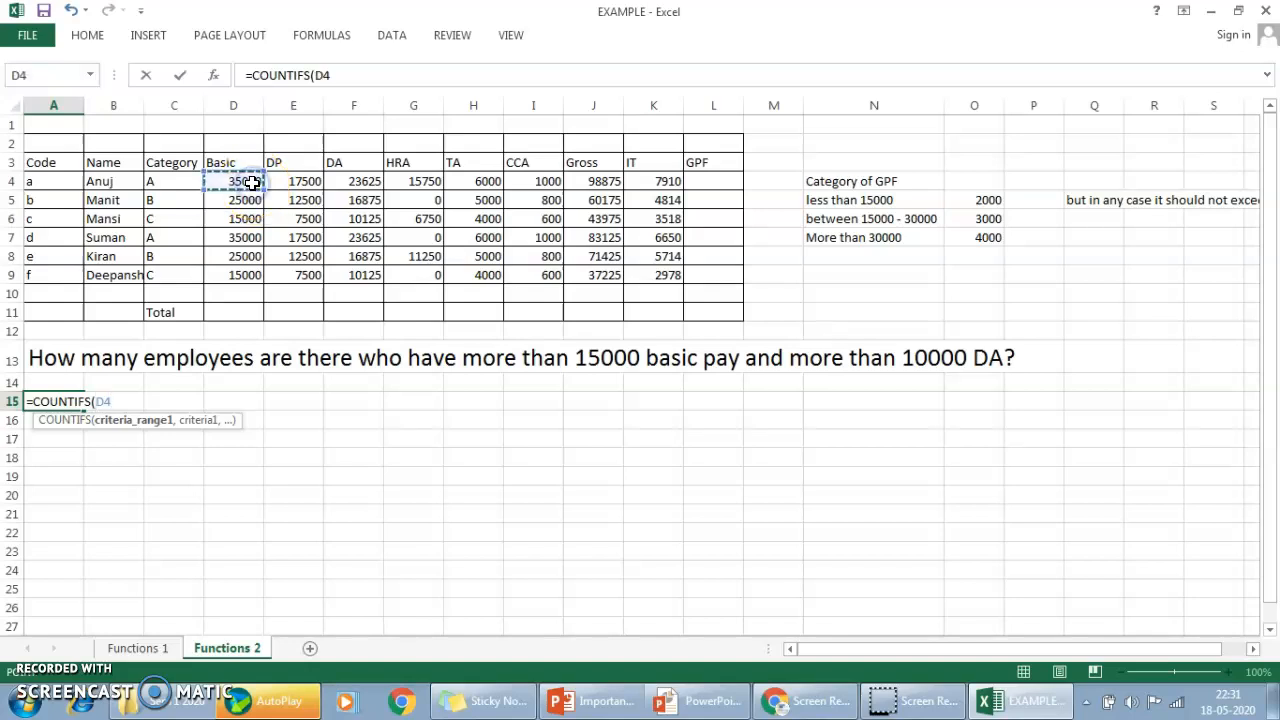
{"action": "key", "text": "ctrl+shift+Down"}
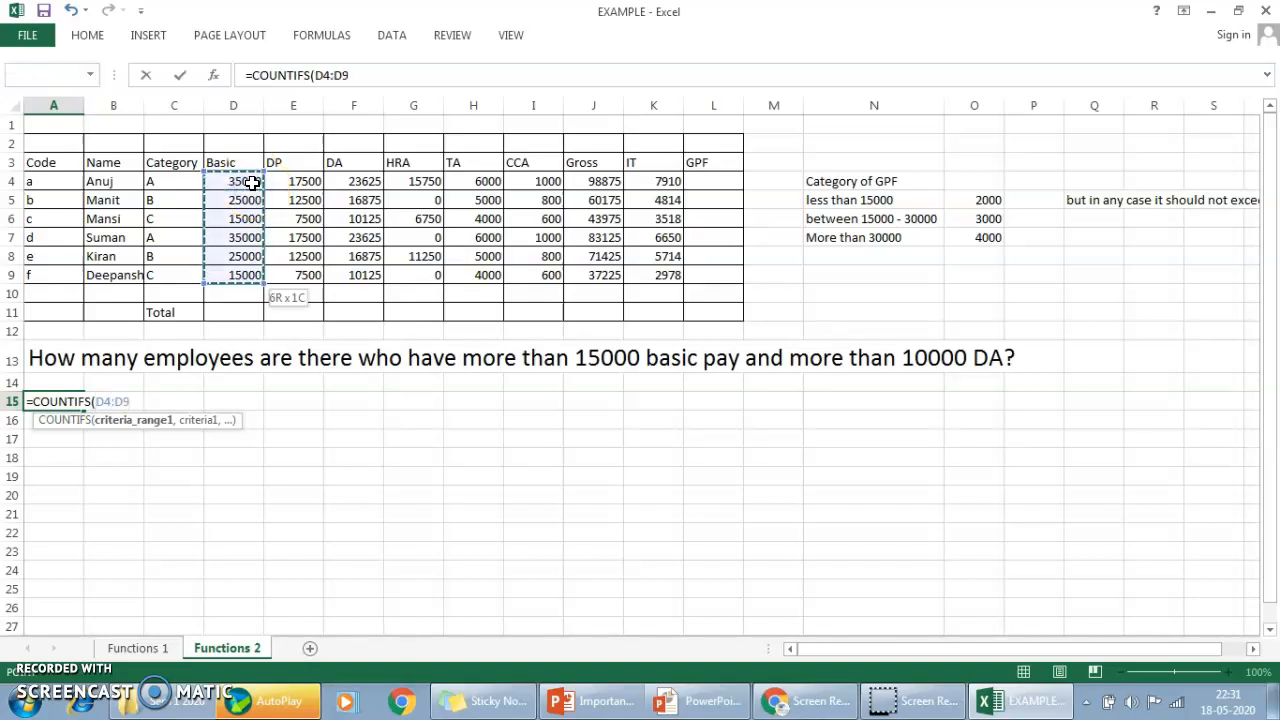
Add ">15000" as the first criterion of the COUNTIFS formula in A15.
{"action": "type", "text": ","}
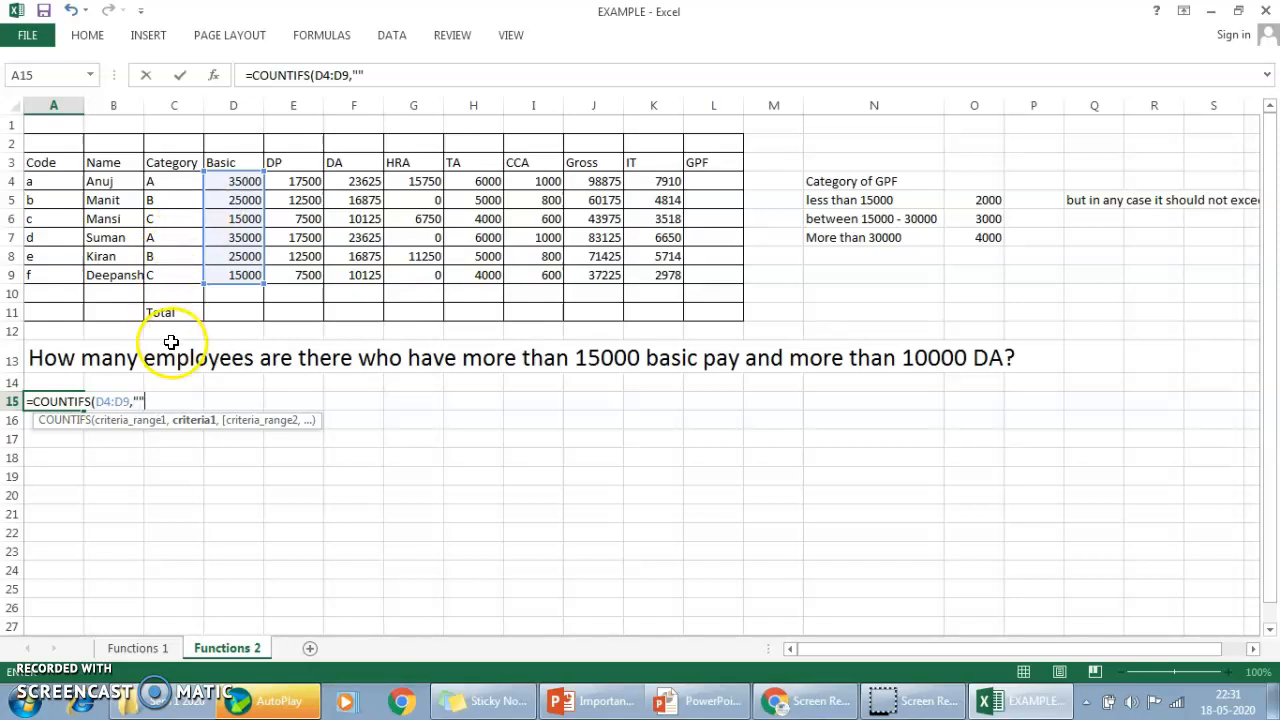
{"action": "left_click", "coordinate": [140, 398]}
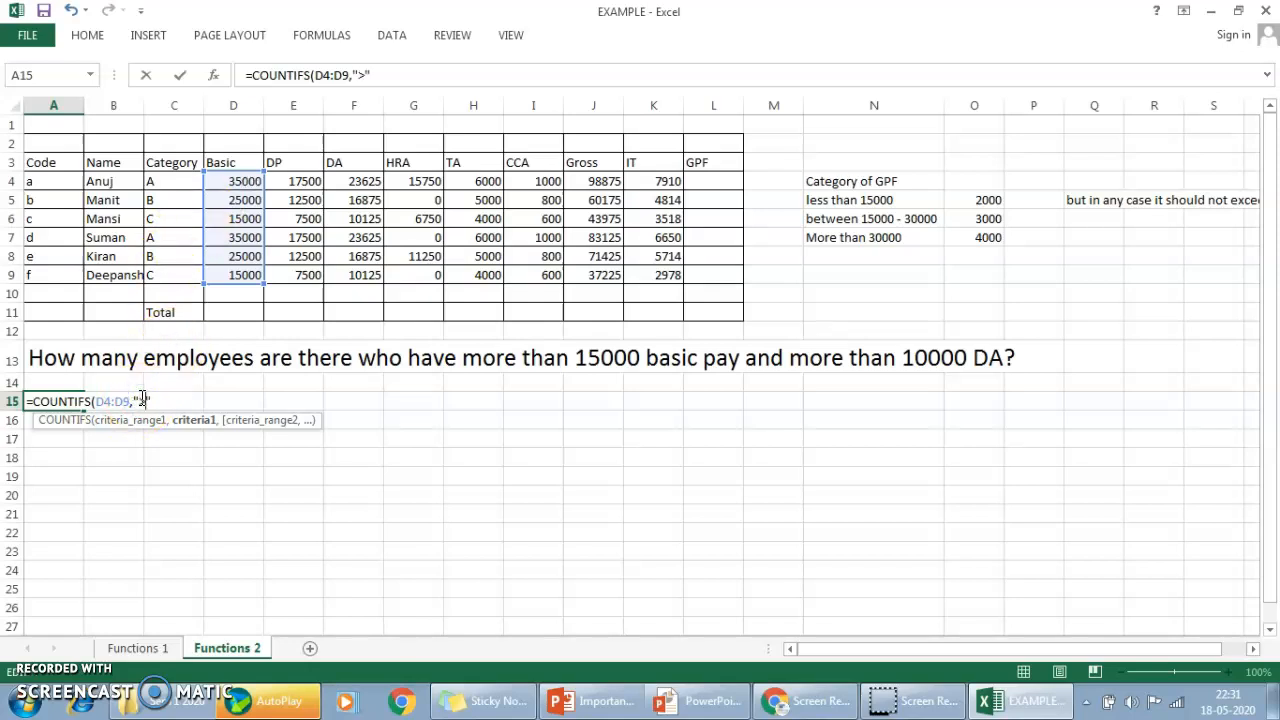
{"action": "type", "text": ">15000"}
{"action": "left_click", "coordinate": [192, 401]}
{"action": "type", "text": ","}
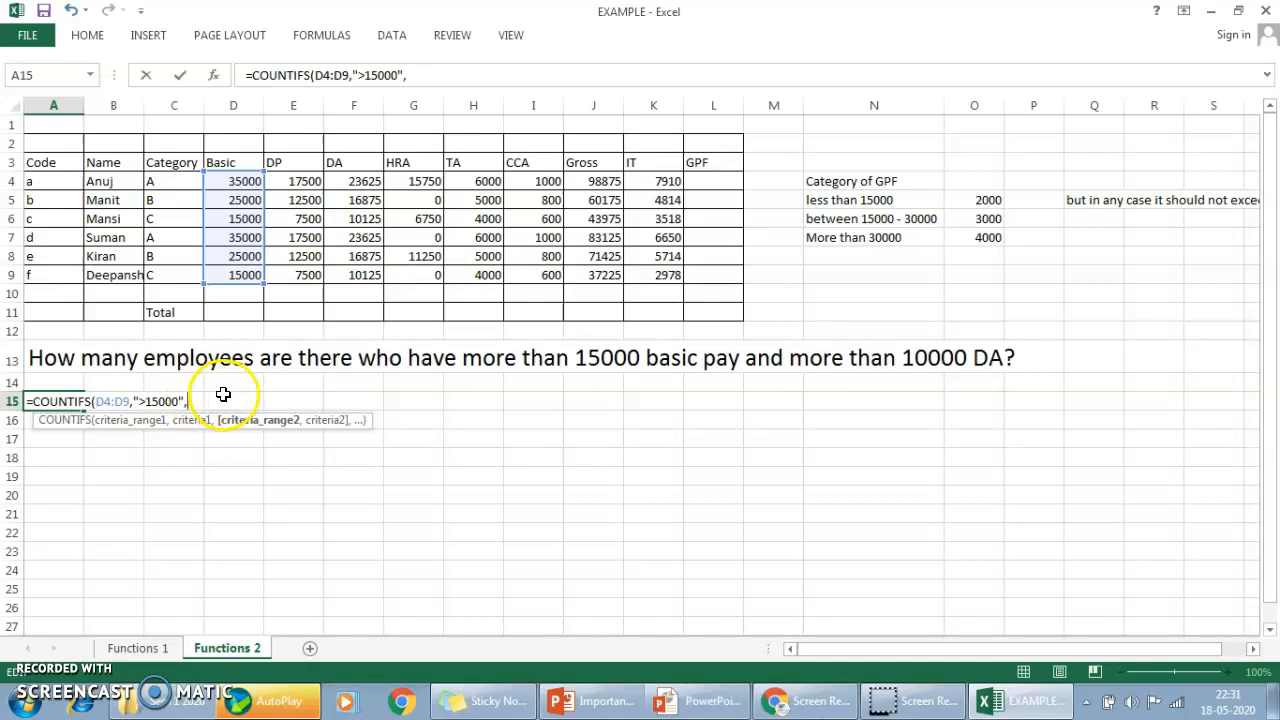
Complete the COUNTIFS formula in A15 with the DA range F4:F9 and the criterion ">10000".
{"action": "left_click_drag", "start_coordinate": [381, 186], "coordinate": [366, 273]}
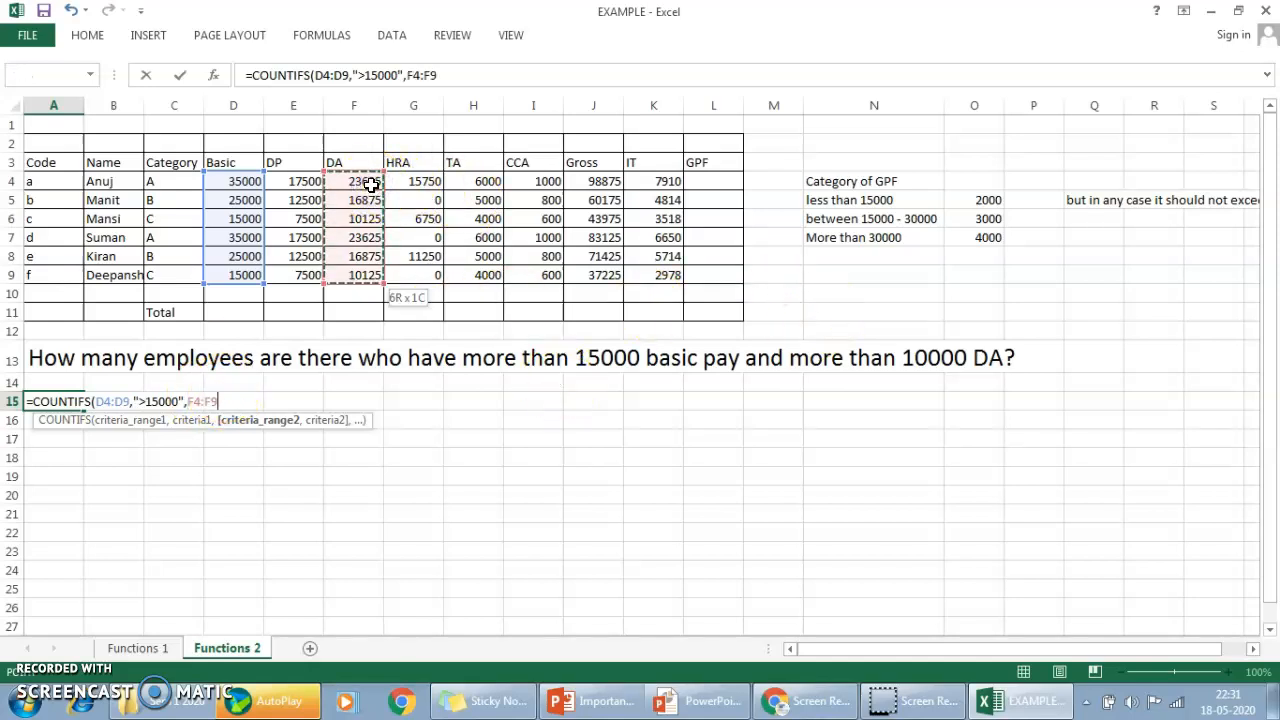
{"action": "type", "text": ","}
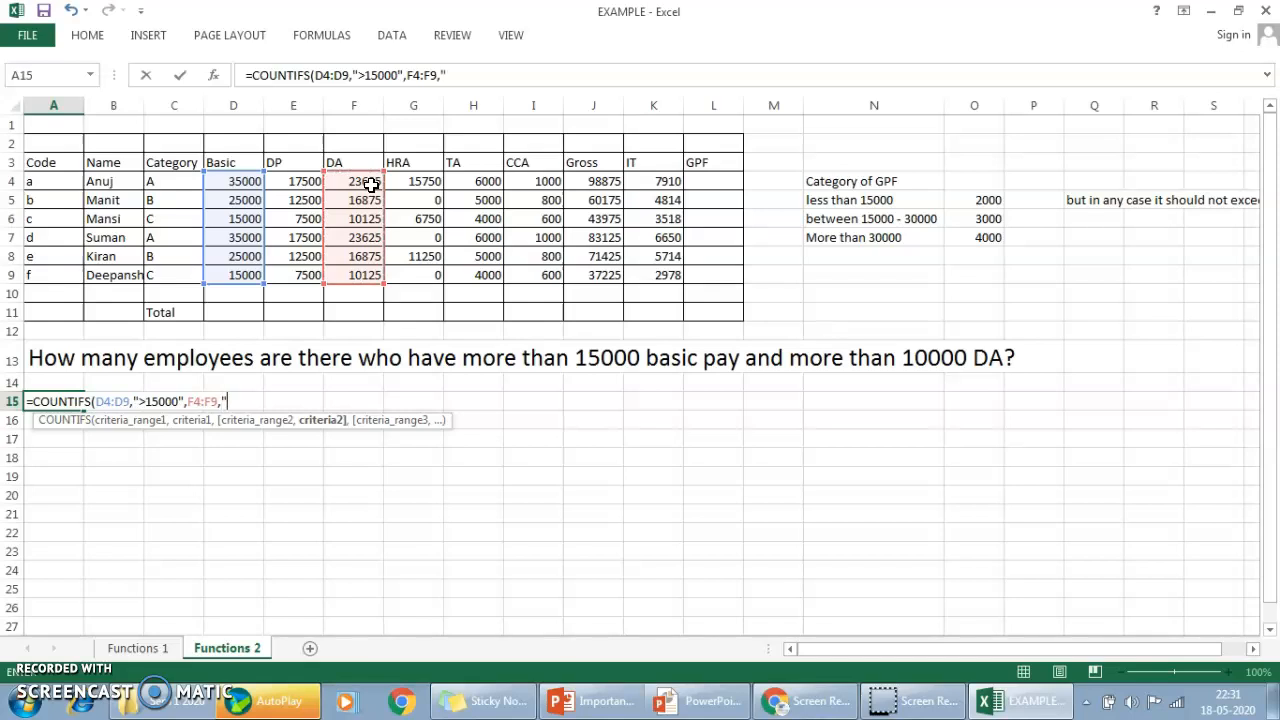
{"action": "type", "text": "\">10000\")"}
{"action": "key", "text": "Return"}
{"action": "key", "text": "Up"}
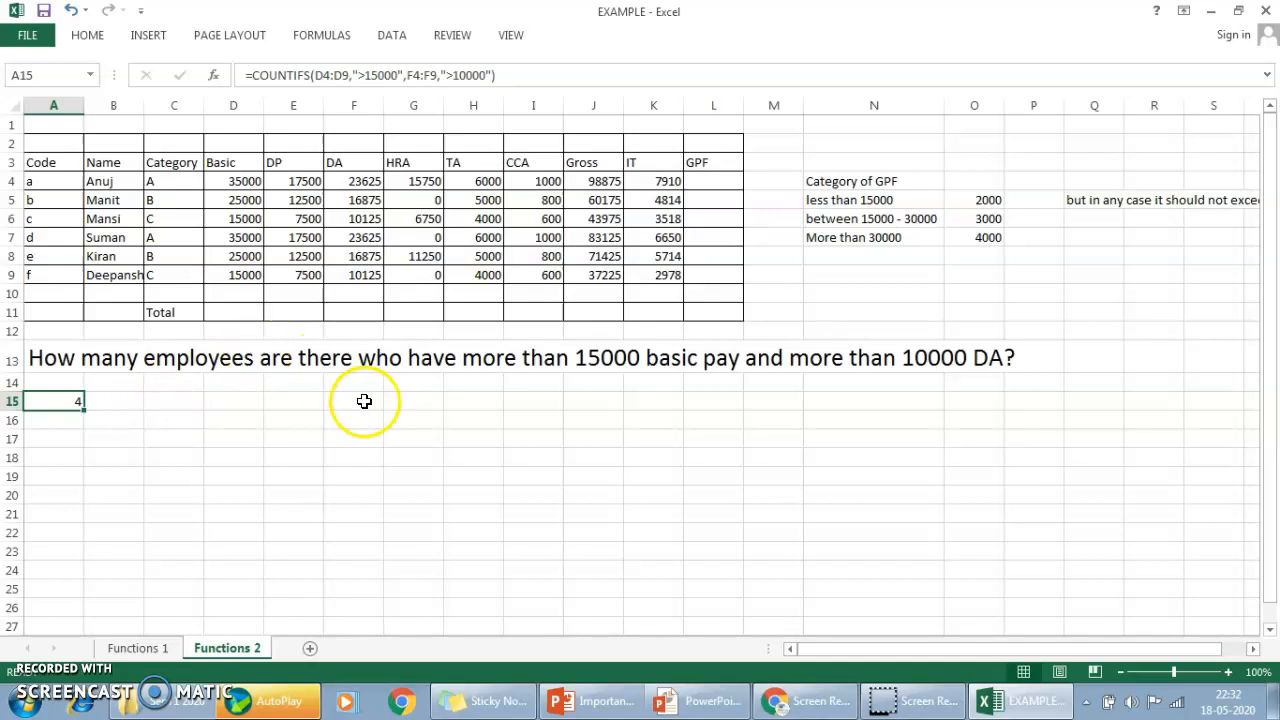
Examine the GPF category rules in N4:O7 and the maximum limit note in Q5.
{"action": "left_click", "coordinate": [847, 187]}
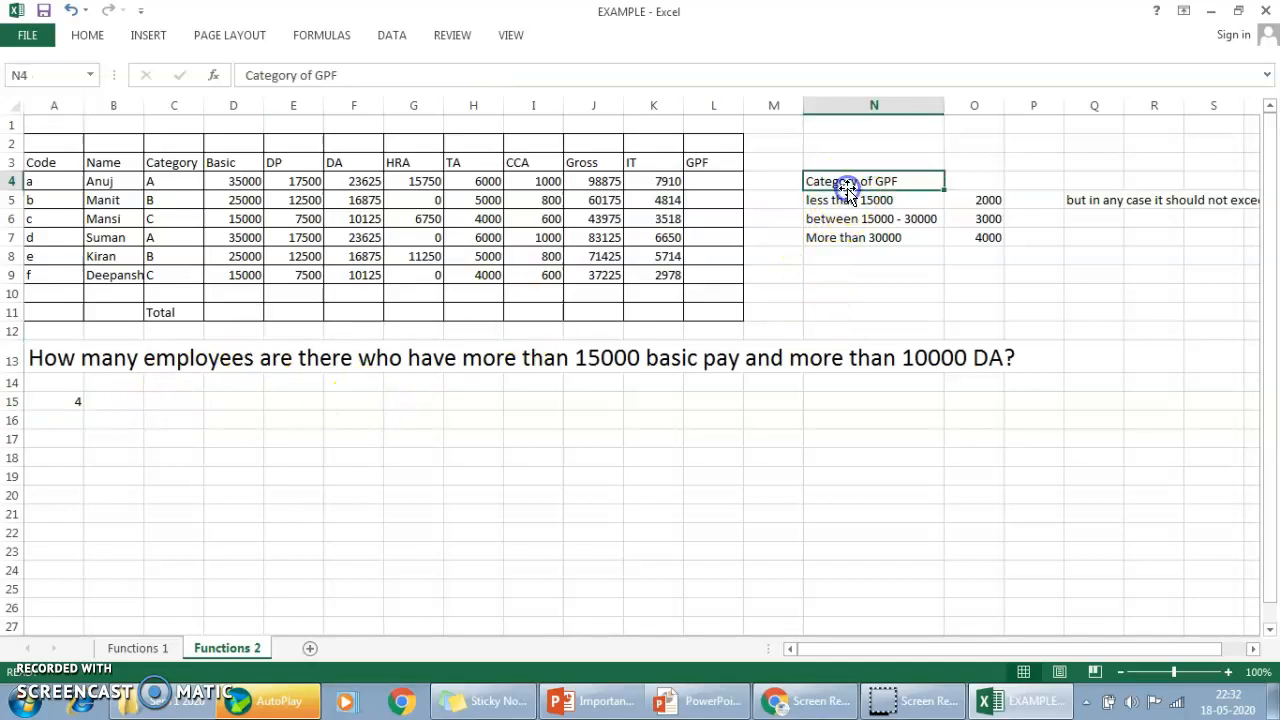
{"action": "key", "text": "Right"}
{"action": "key", "text": "Right"}
{"action": "key", "text": "Right"}
{"action": "key", "text": "Right"}
{"action": "key", "text": "Left"}
{"action": "key", "text": "Left"}
{"action": "key", "text": "Left"}
{"action": "key", "text": "Left"}
{"action": "left_click", "coordinate": [848, 196]}
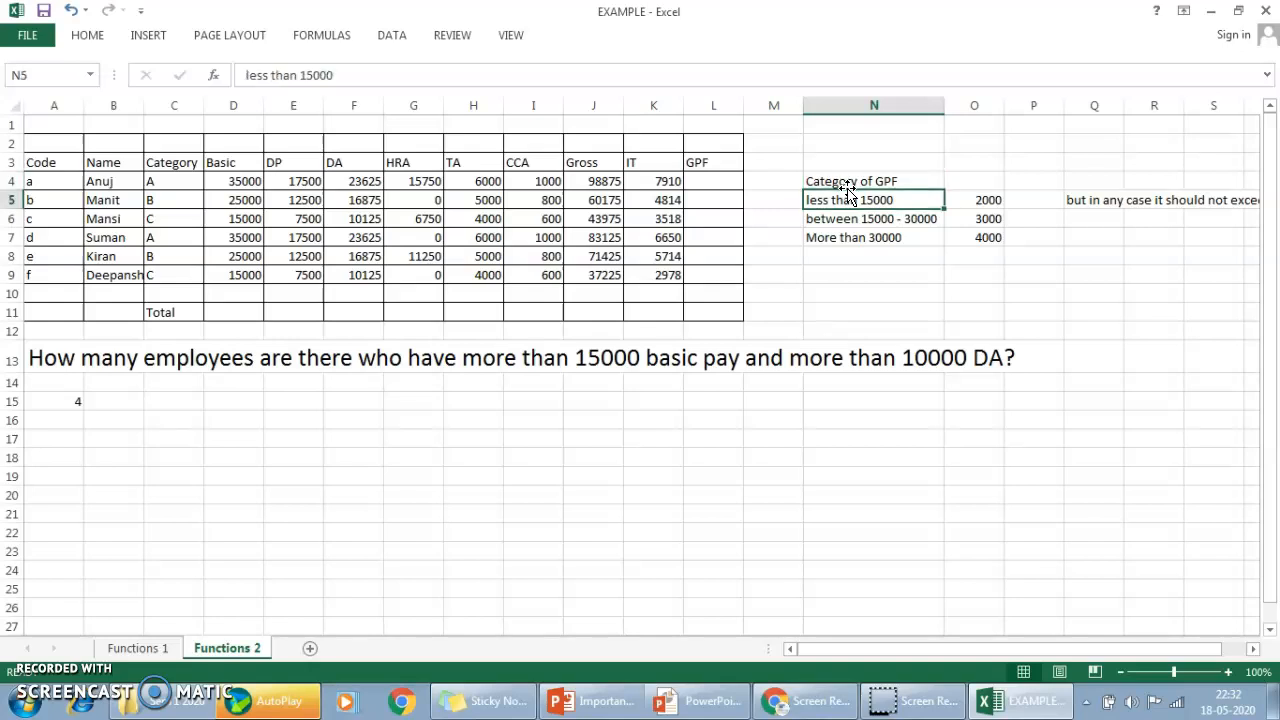
{"action": "left_click", "coordinate": [923, 200]}
{"action": "left_click", "coordinate": [1076, 199]}
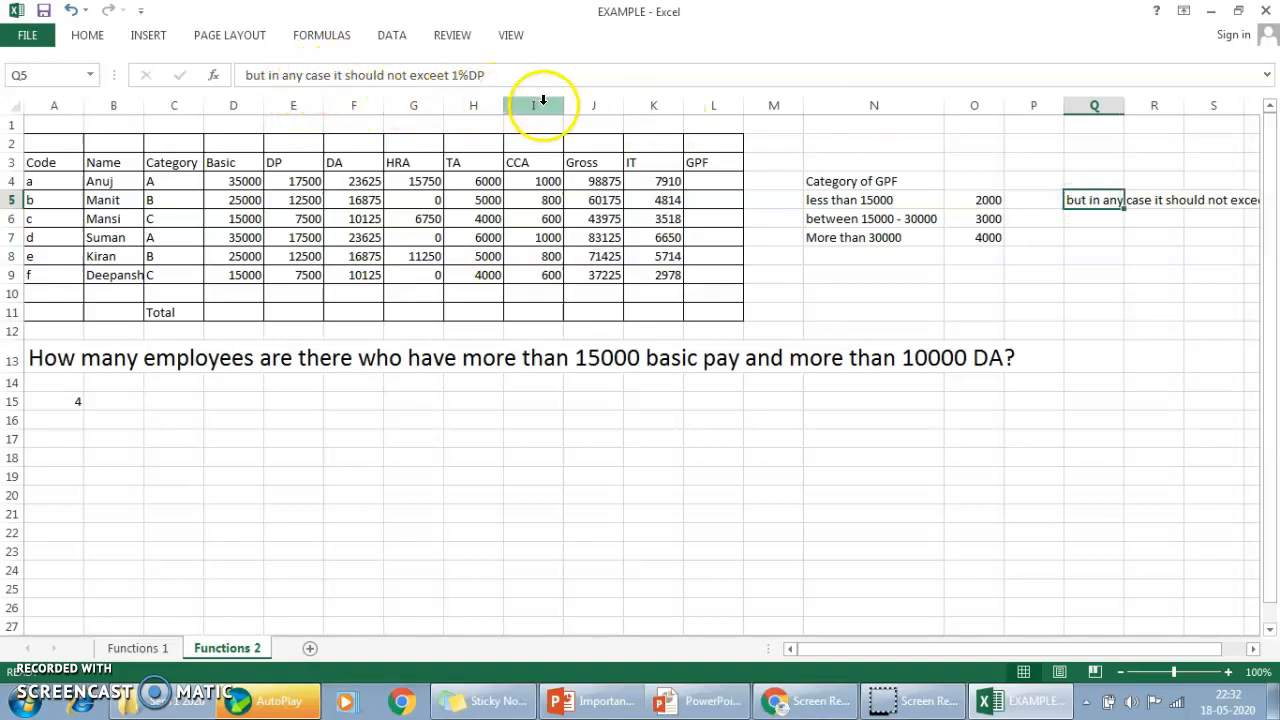
Start an IF formula in GPF cell L4 that returns 2000 when the Basic pay D4 is below 15000.
{"action": "left_click", "coordinate": [710, 186]}
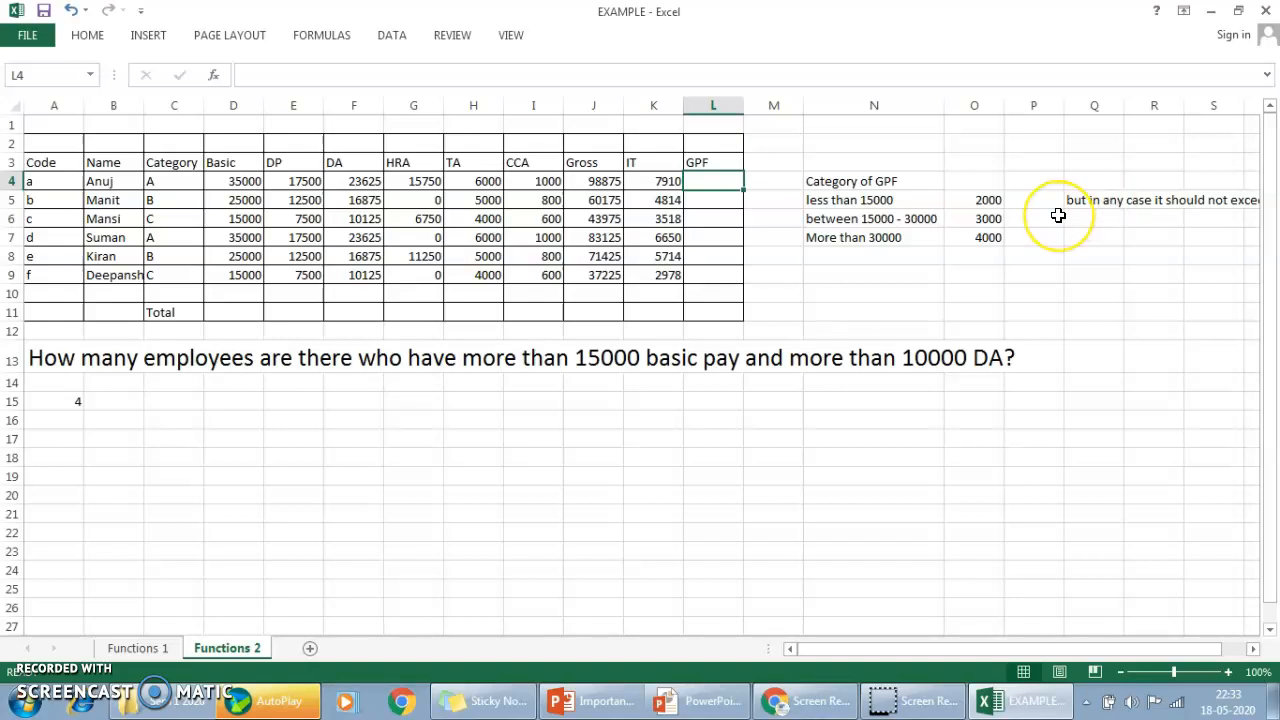
{"action": "type", "text": "="}
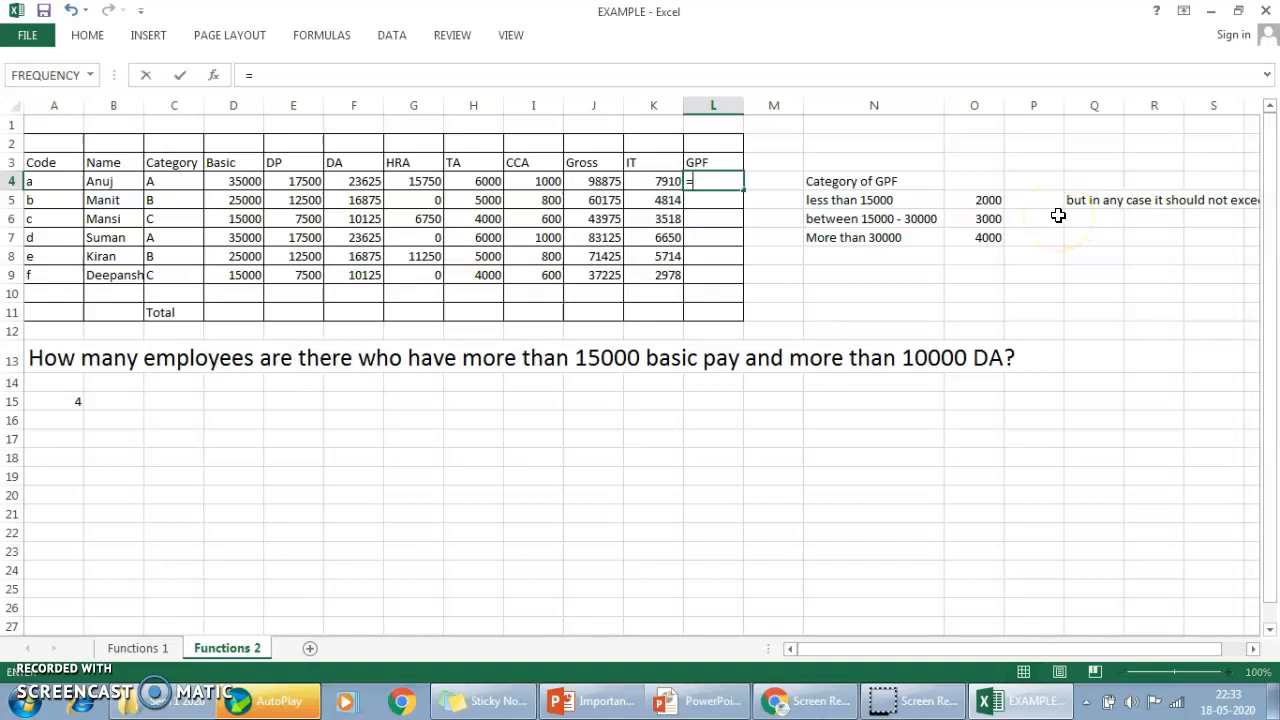
{"action": "type", "text": "if"}
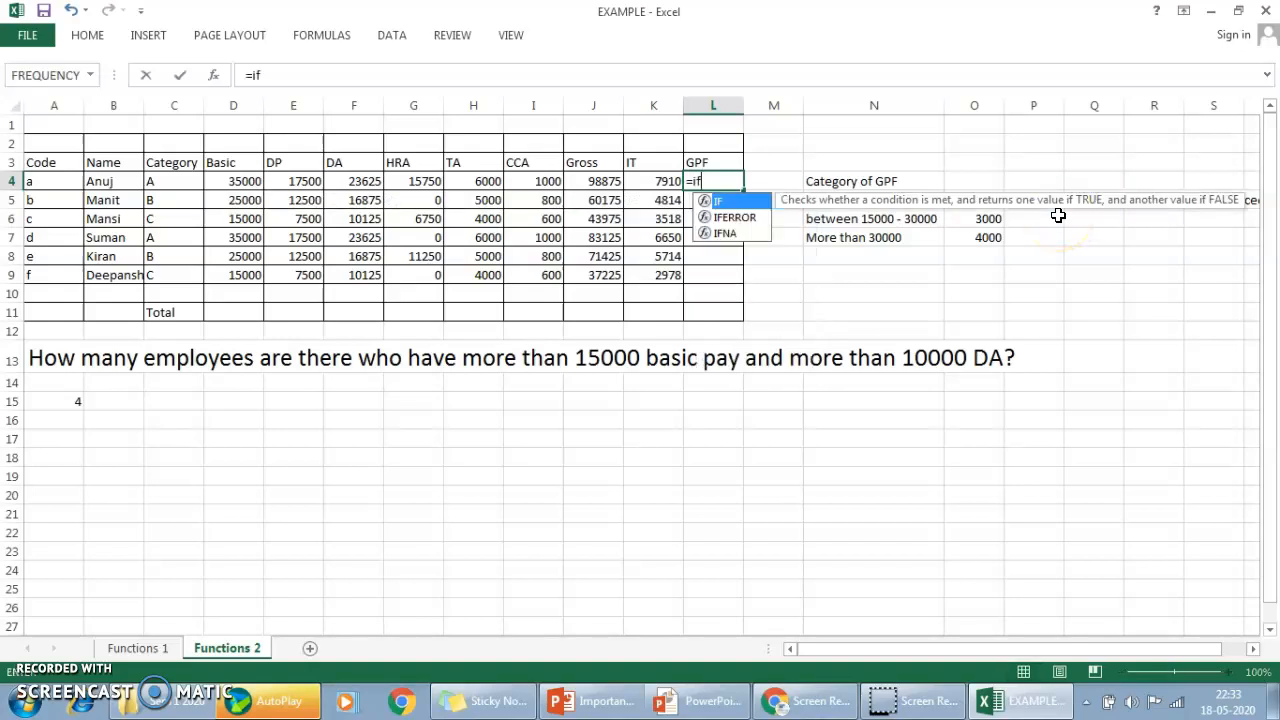
{"action": "type", "text": "("}
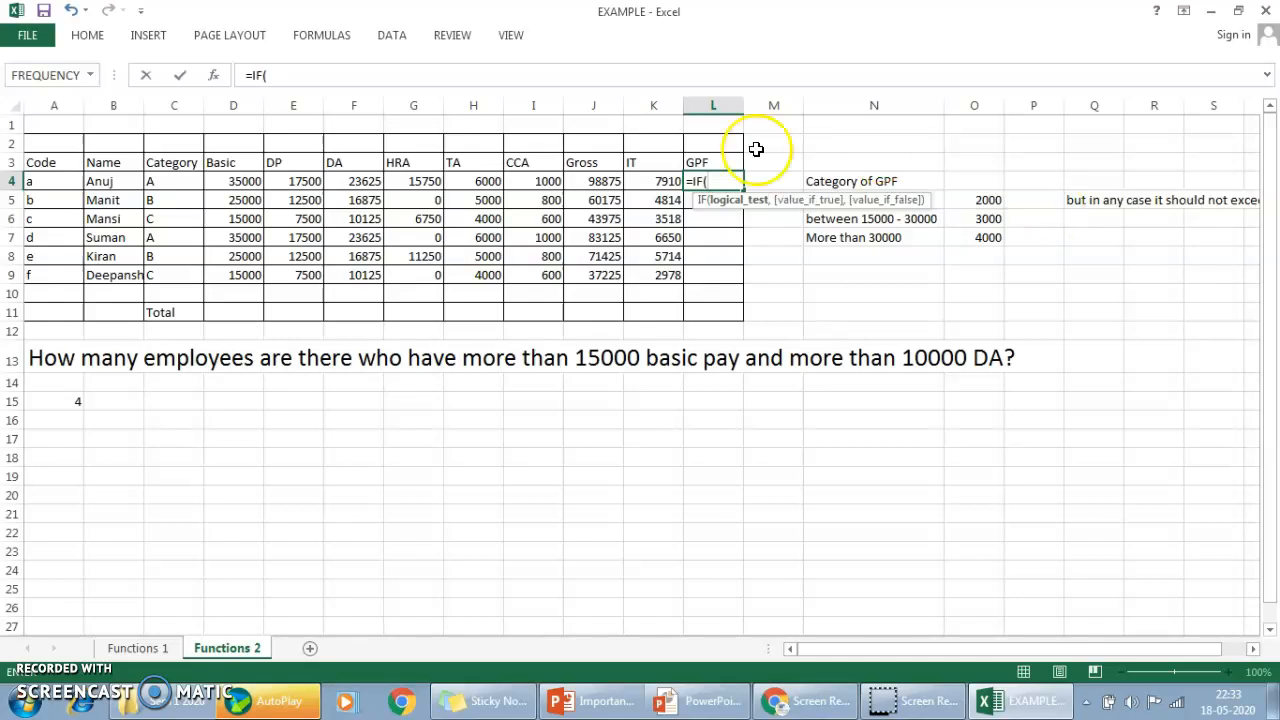
{"action": "left_click", "coordinate": [228, 179]}
{"action": "type", "text": "<15000"}
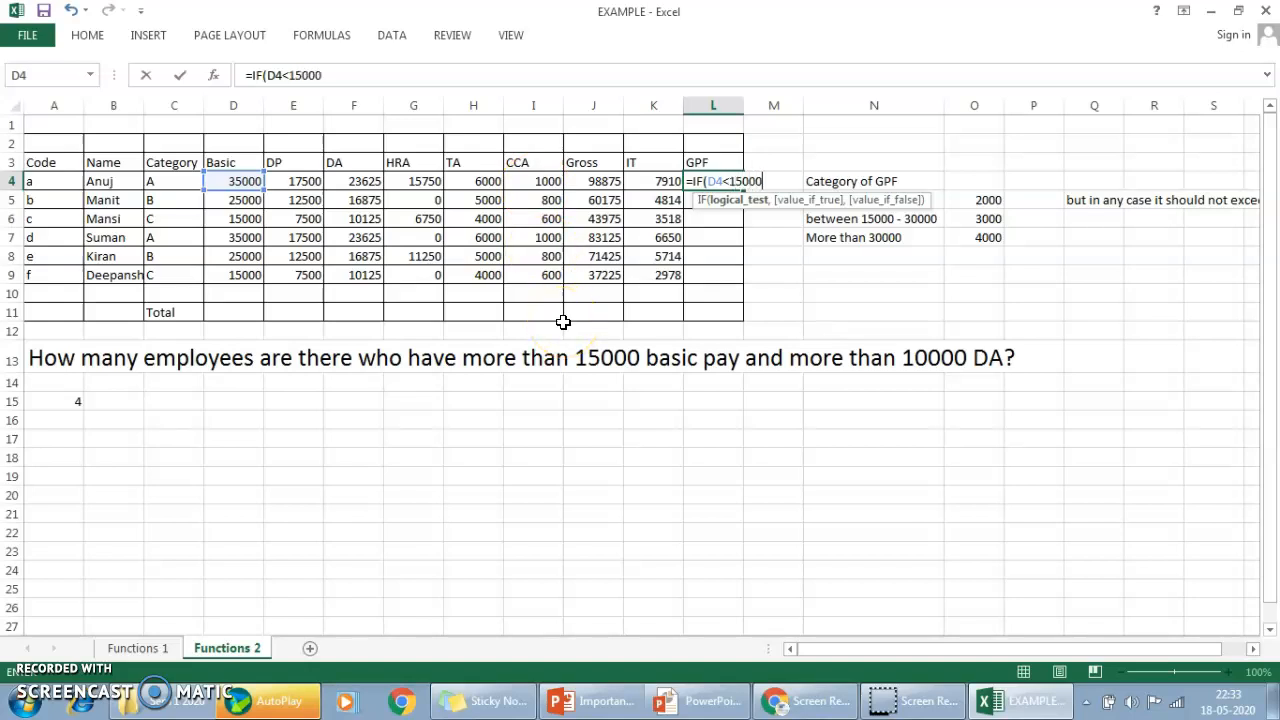
{"action": "type", "text": ","}
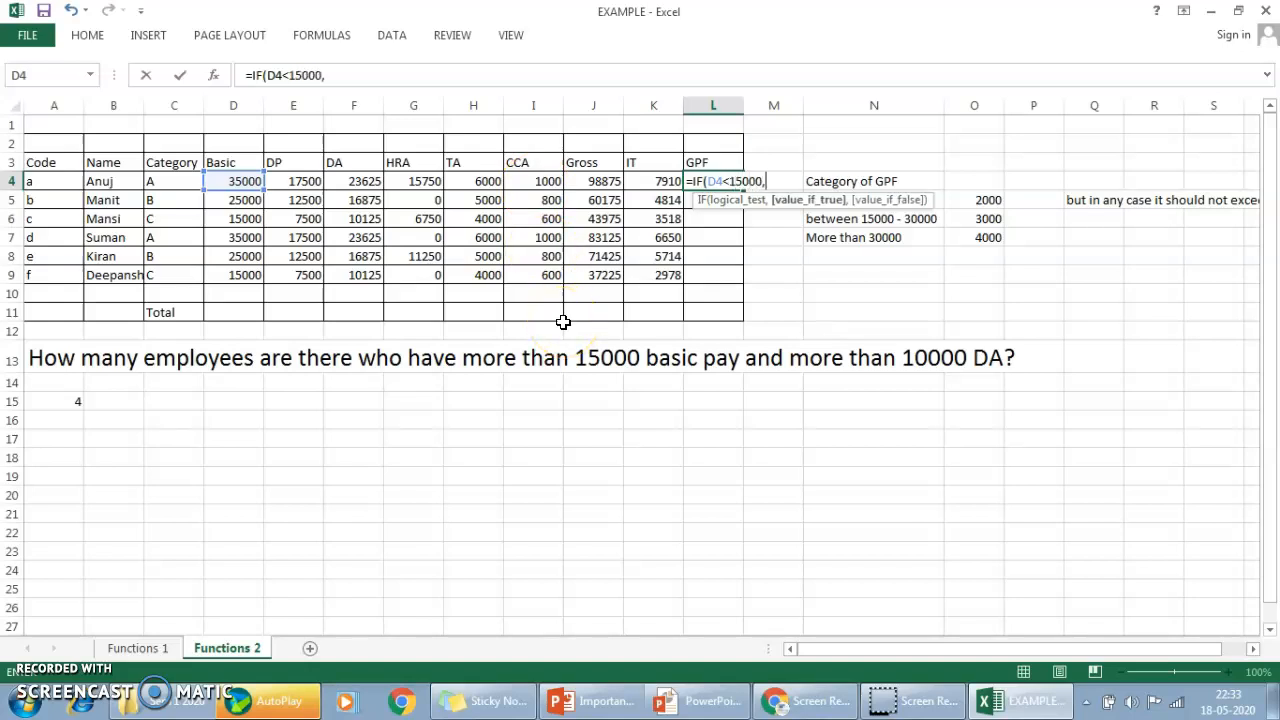
{"action": "type", "text": "2000,IF("}
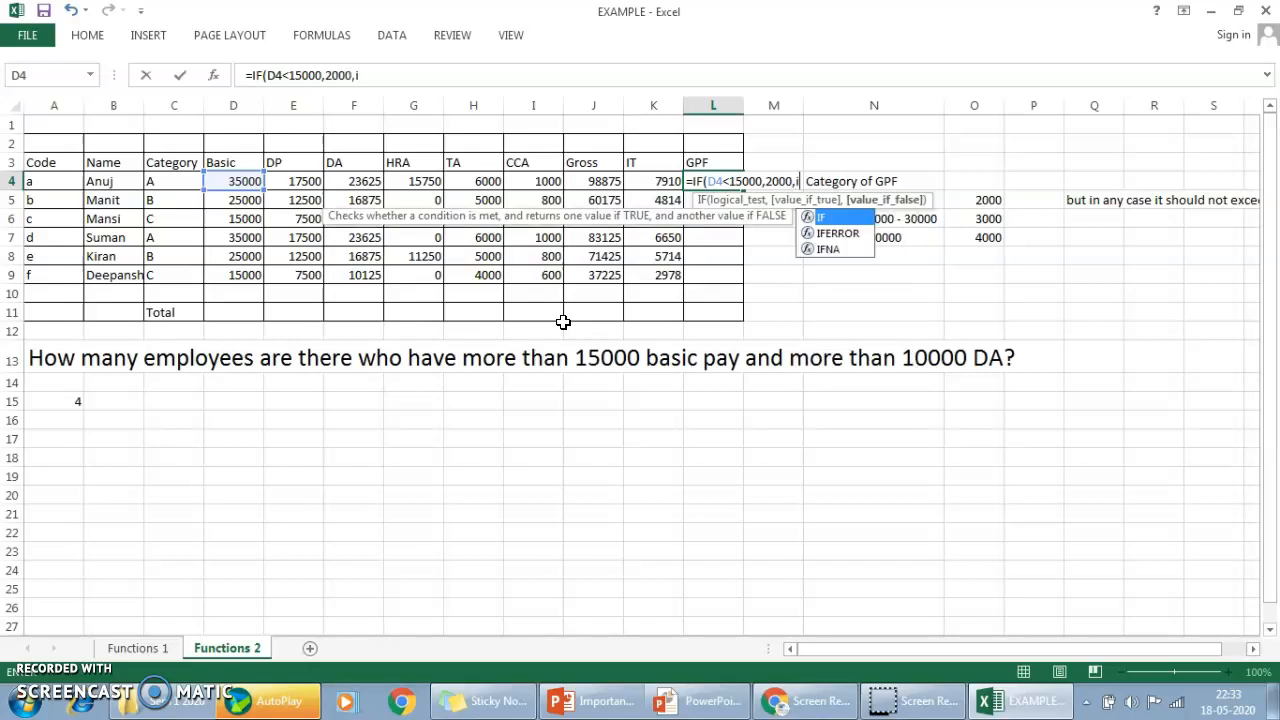
Nest a second IF in the L4 formula that returns 4000 when D4 exceeds 30000 and 3000 otherwise.
{"action": "left_click", "coordinate": [245, 178]}
{"action": "type", "text": ">30"}
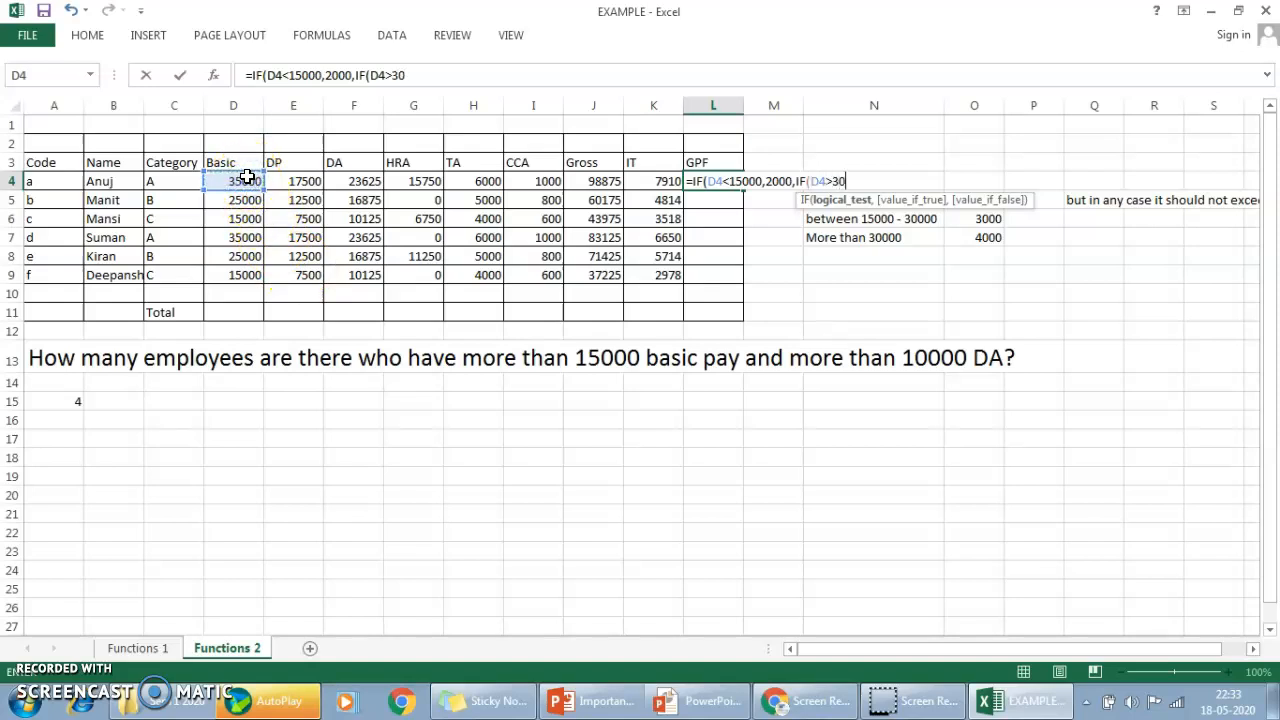
{"action": "type", "text": "000,40"}
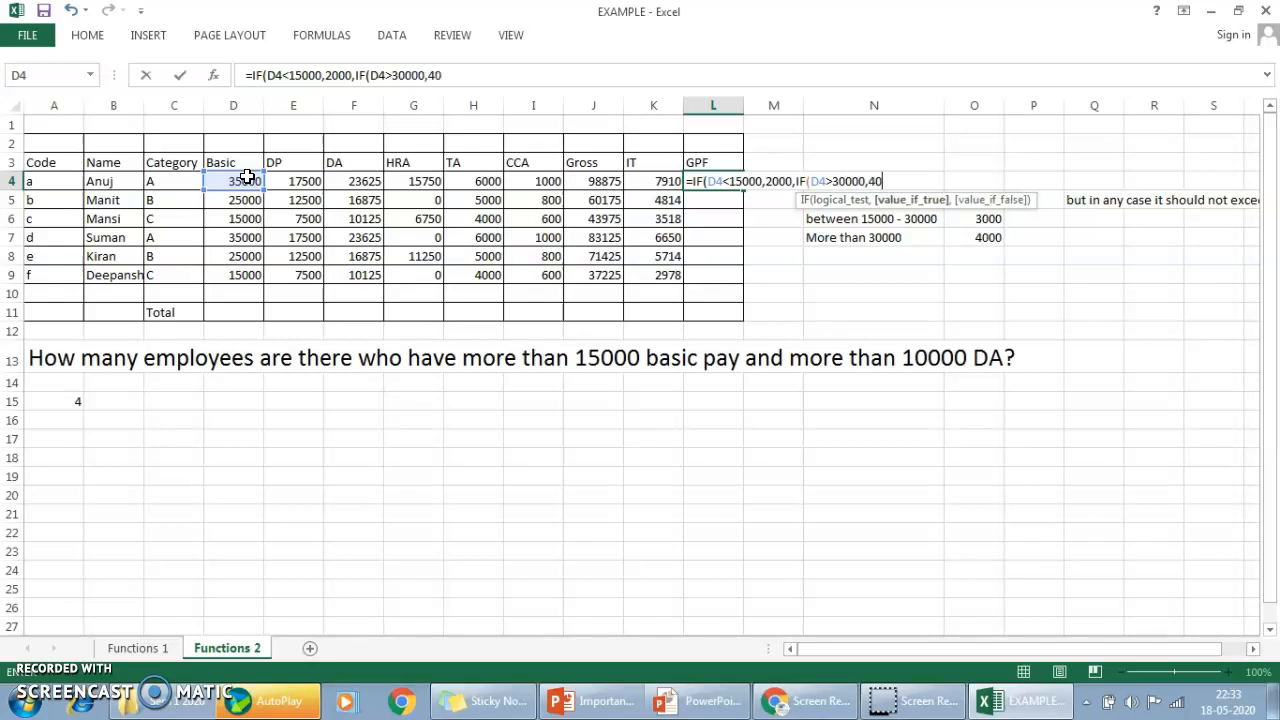
{"action": "type", "text": "00,"}
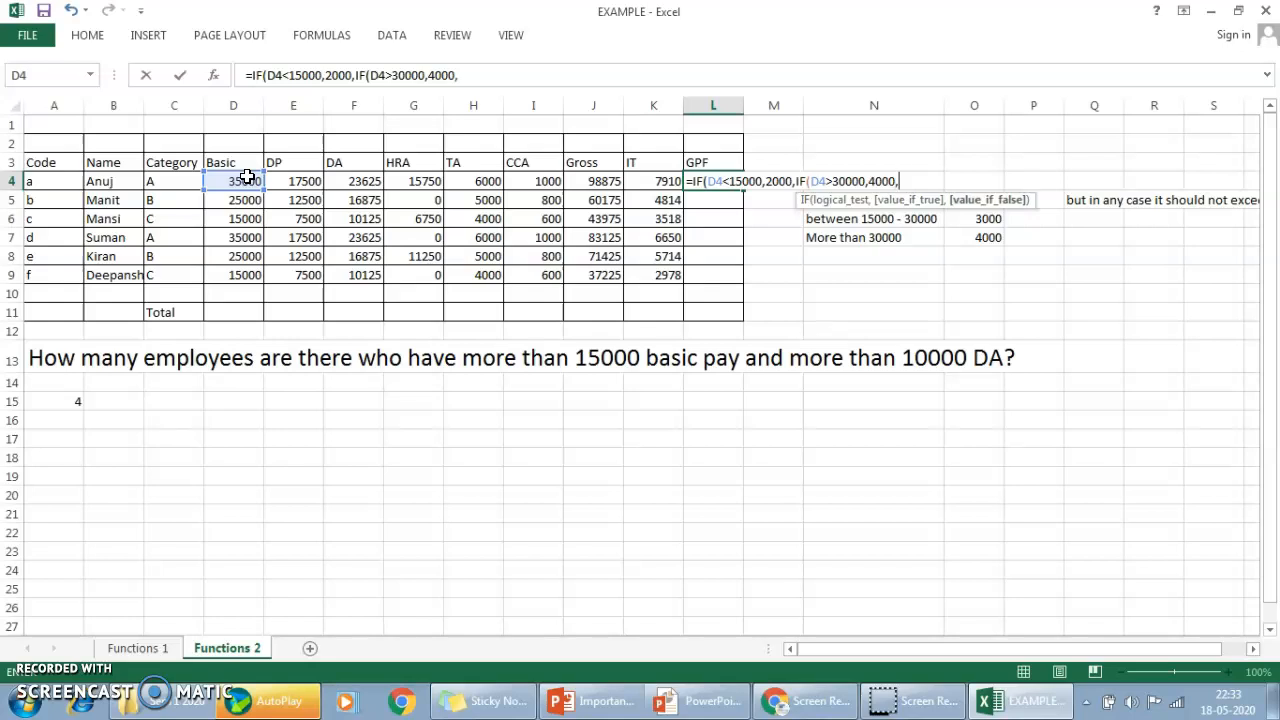
{"action": "type", "text": "3000))"}
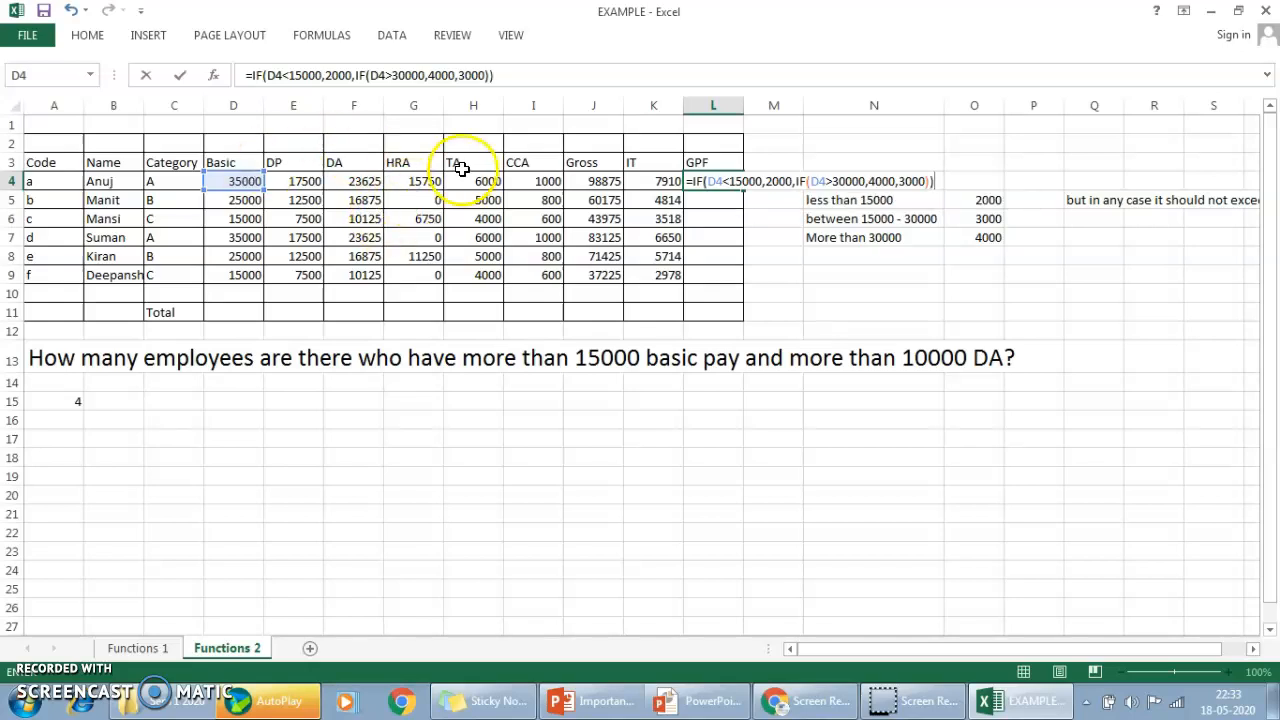
Wrap the nested IF in L4 in a MIN function with 0.01*E4 as its second argument, and enter the formula.
{"action": "left_click", "coordinate": [254, 76]}
{"action": "type", "text": "MIN("}
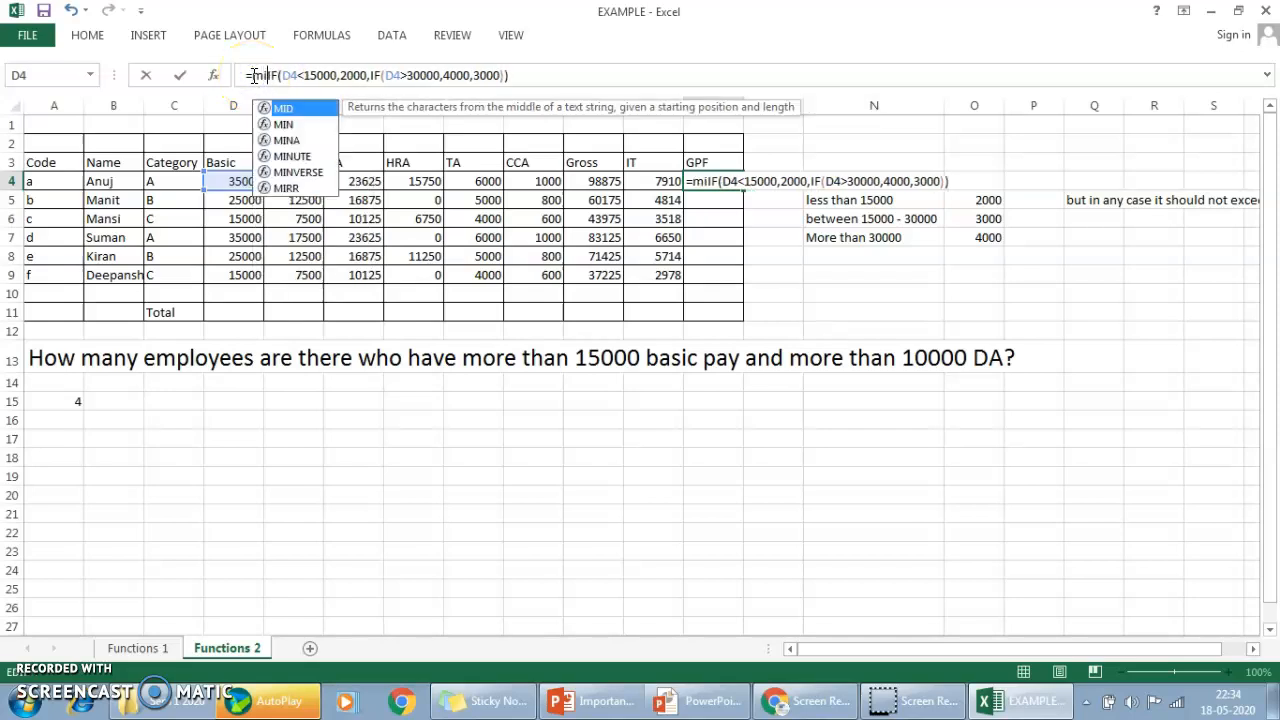
{"action": "left_click", "coordinate": [530, 75]}
{"action": "type", "text": ","}
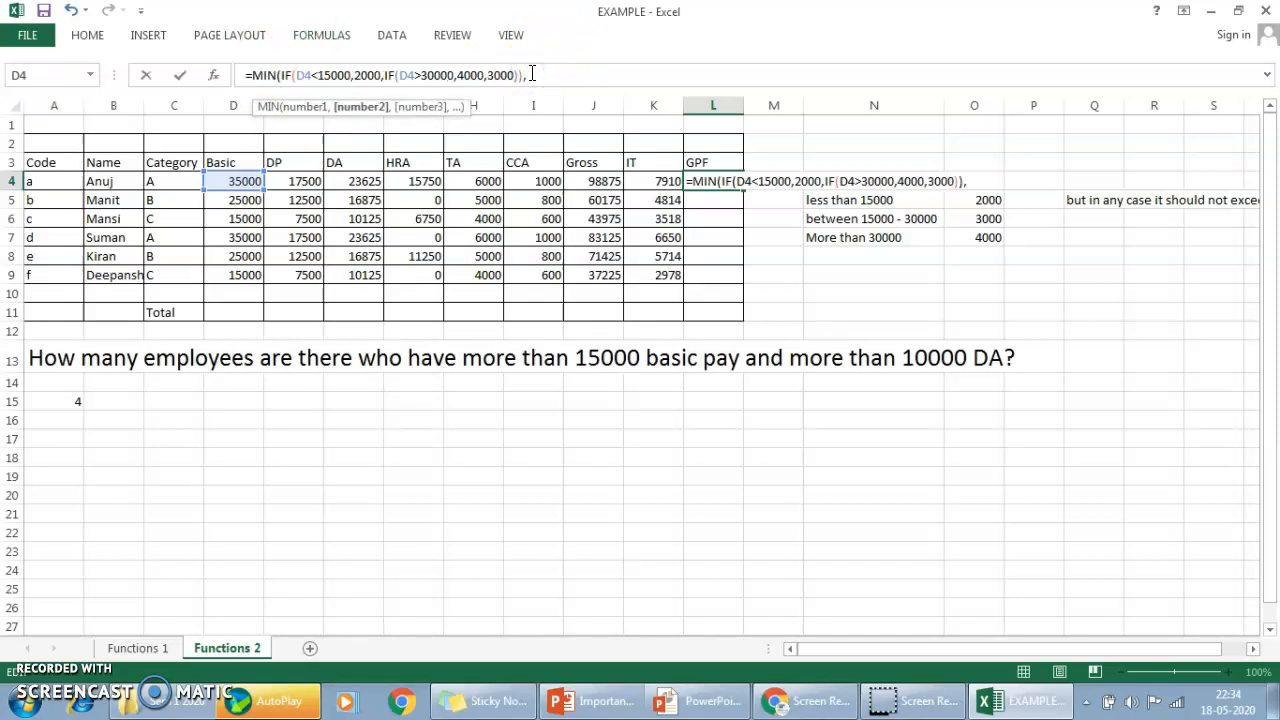
{"action": "type", "text": "1"}
{"action": "type", "text": "0"}
{"action": "type", "text": ".01*"}
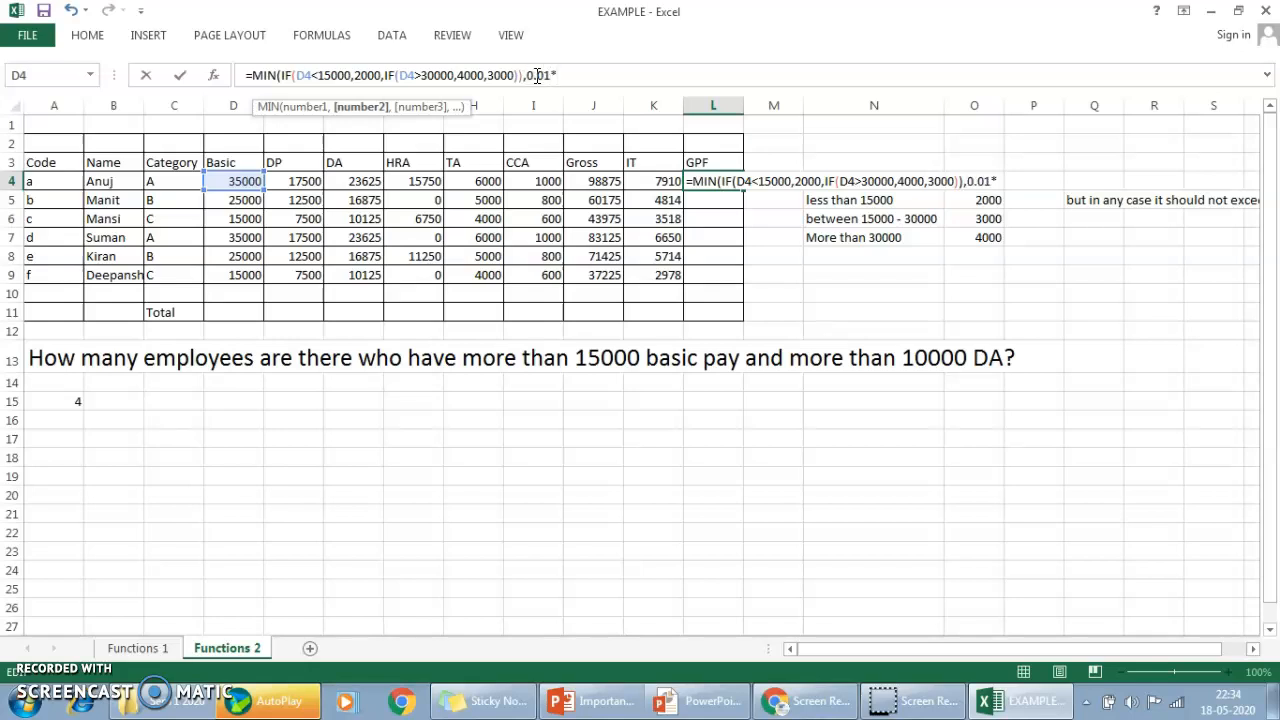
{"action": "left_click", "coordinate": [303, 182]}
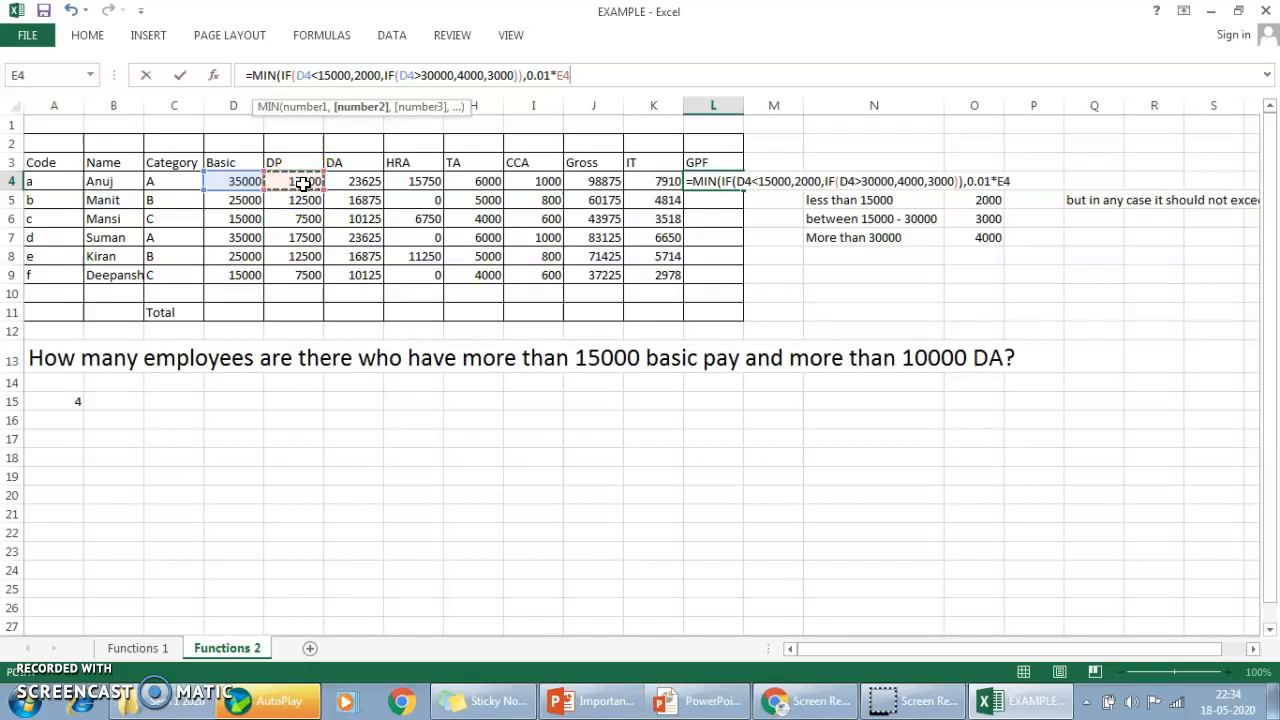
{"action": "type", "text": ")"}
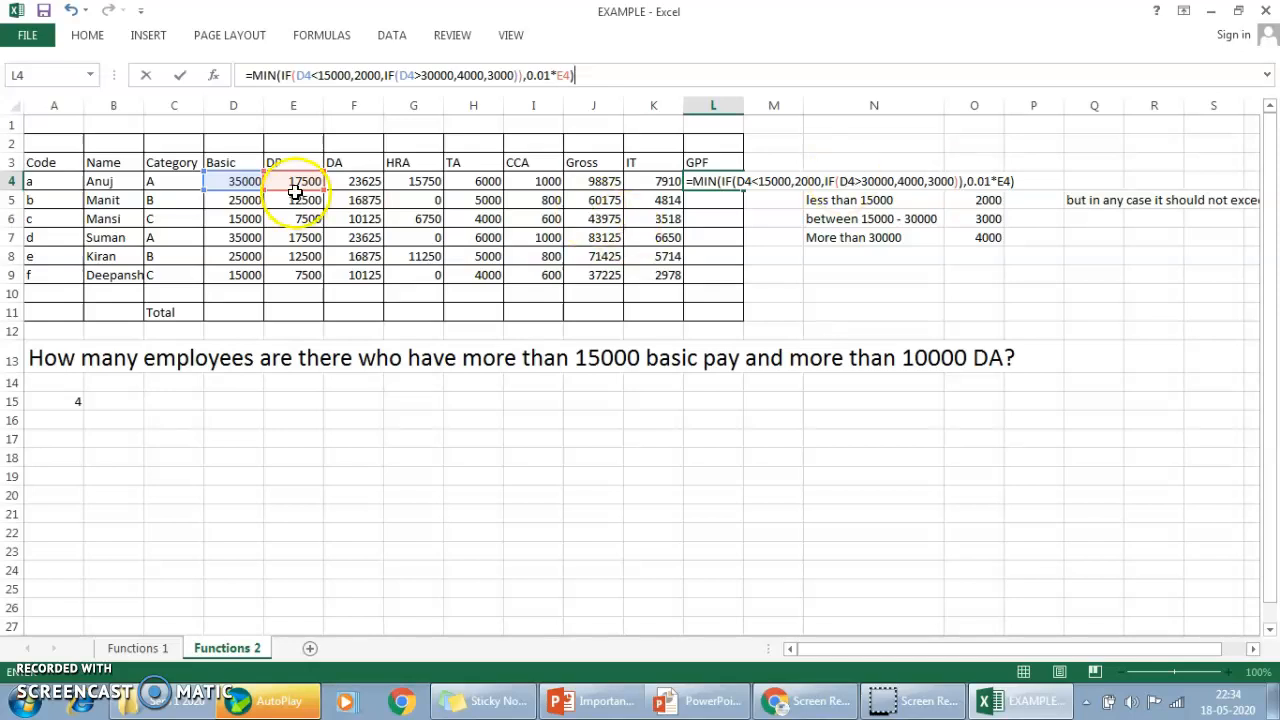
{"action": "left_click", "coordinate": [277, 78]}
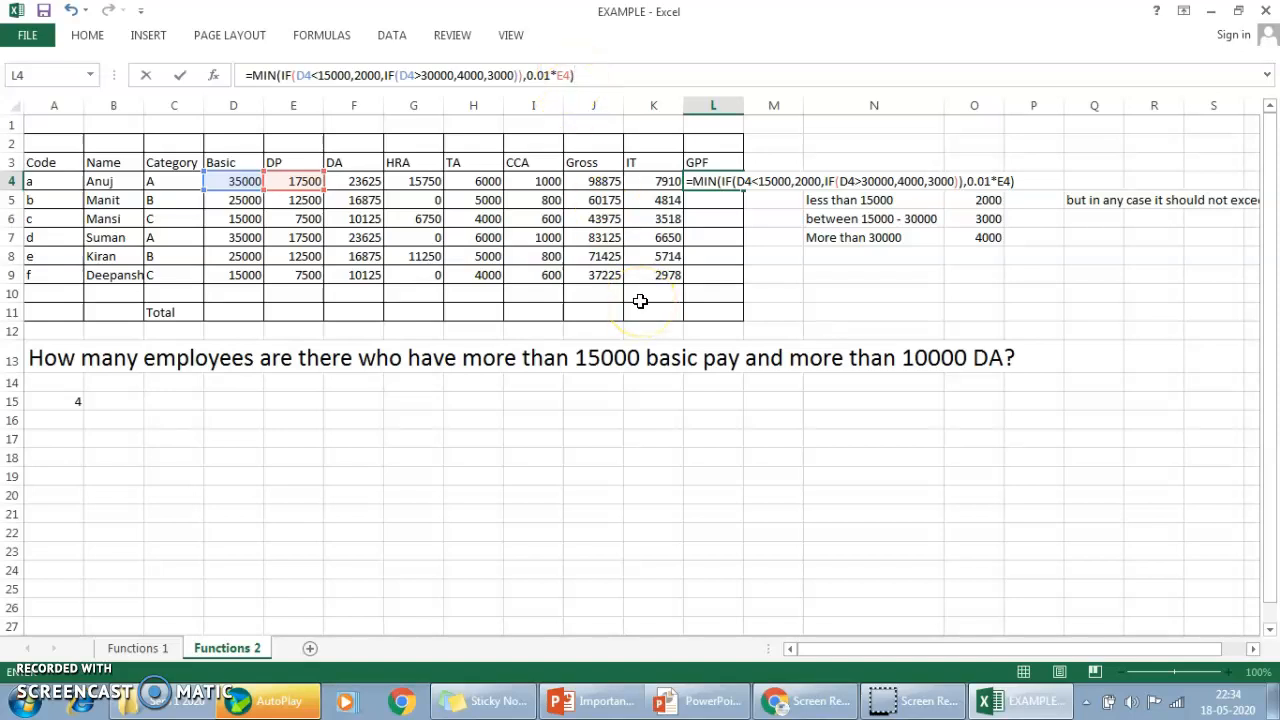
{"action": "key", "text": "Return"}
Fill the GPF formula from L4 down to L9.
{"action": "key", "text": "Up"}
{"action": "key", "text": "shift+Down"}
{"action": "key", "text": "shift+Down"}
{"action": "key", "text": "shift+Down"}
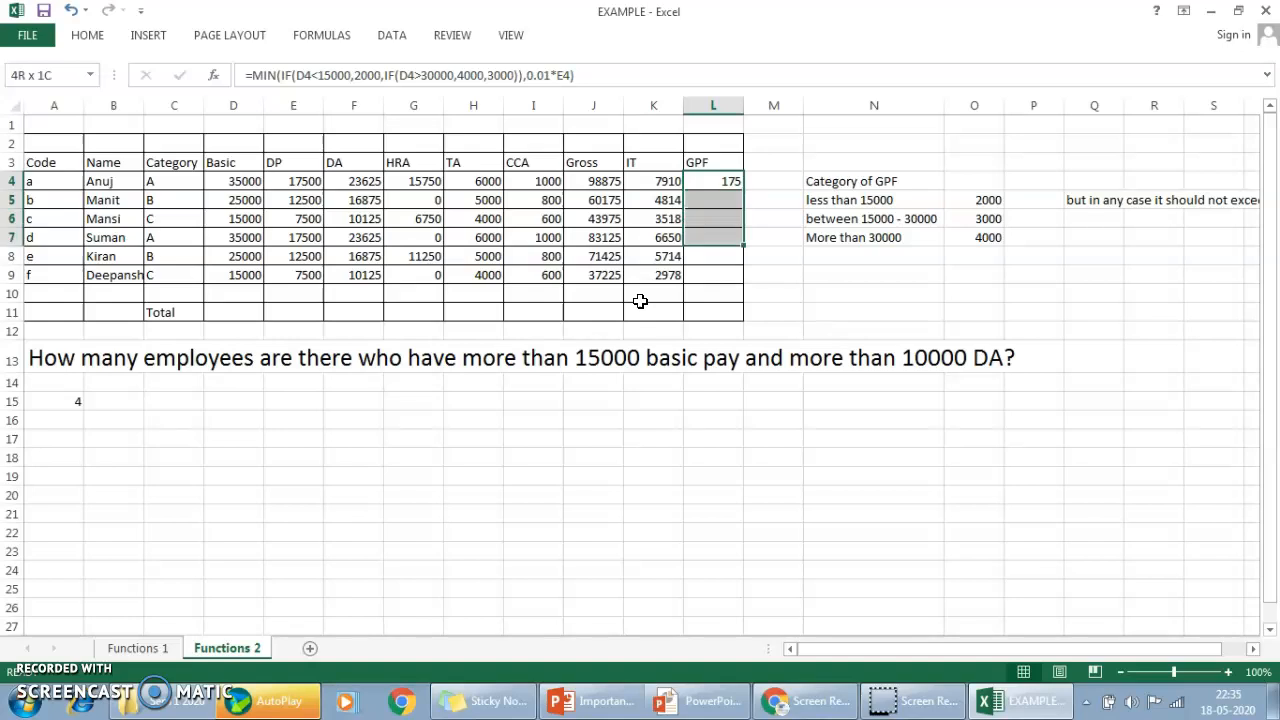
{"action": "key", "text": "shift+Down"}
{"action": "key", "text": "shift+Down"}
{"action": "key", "text": "ctrl+d"}
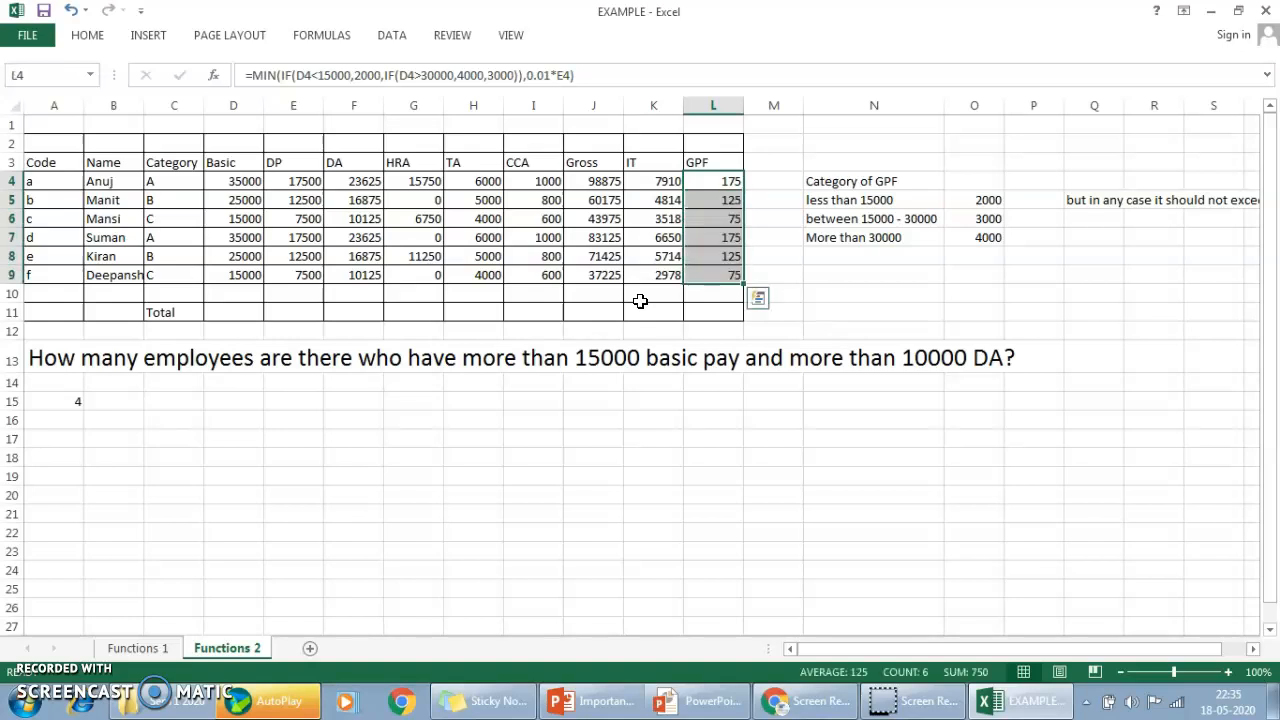
Enter =0.01*E4 in M4 and fill it down to M9 as a check column beside GPF.
{"action": "key", "text": "Right"}
{"action": "type", "text": "="}
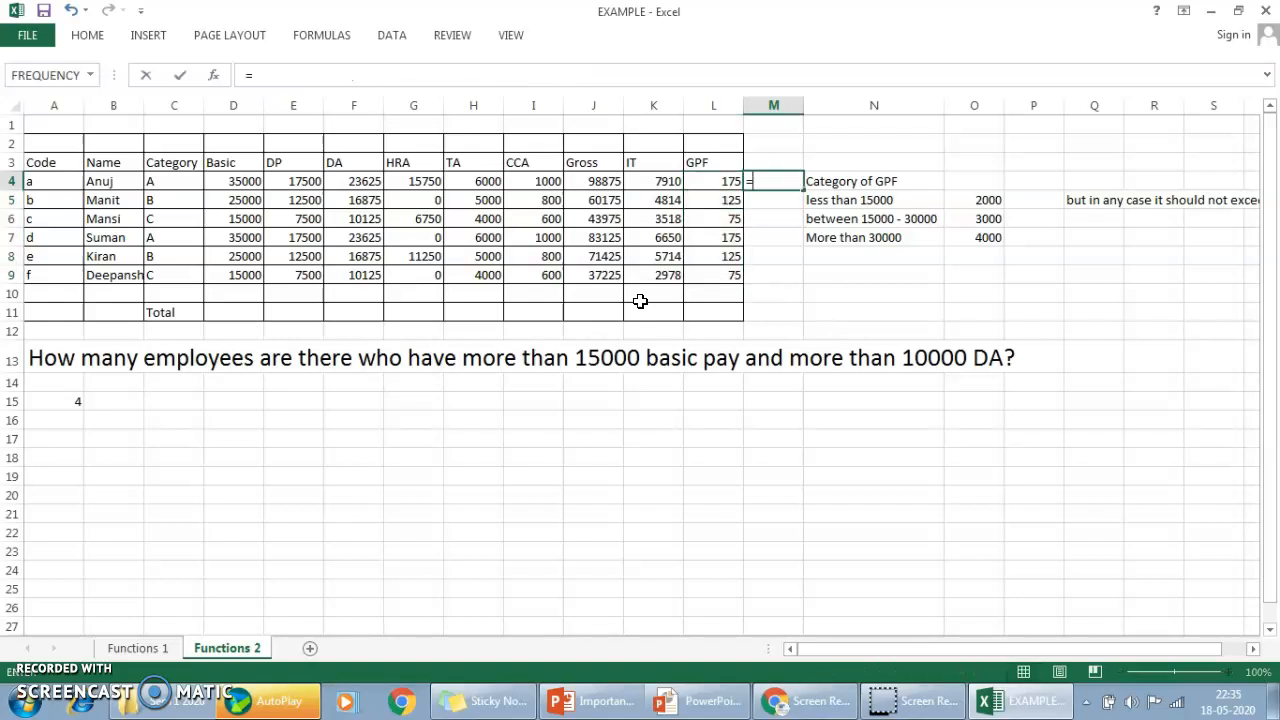
{"action": "type", "text": "0.01*"}
{"action": "left_click", "coordinate": [300, 184]}
{"action": "key", "text": "Return"}
{"action": "left_click_drag", "start_coordinate": [802, 208], "coordinate": [802, 284]}
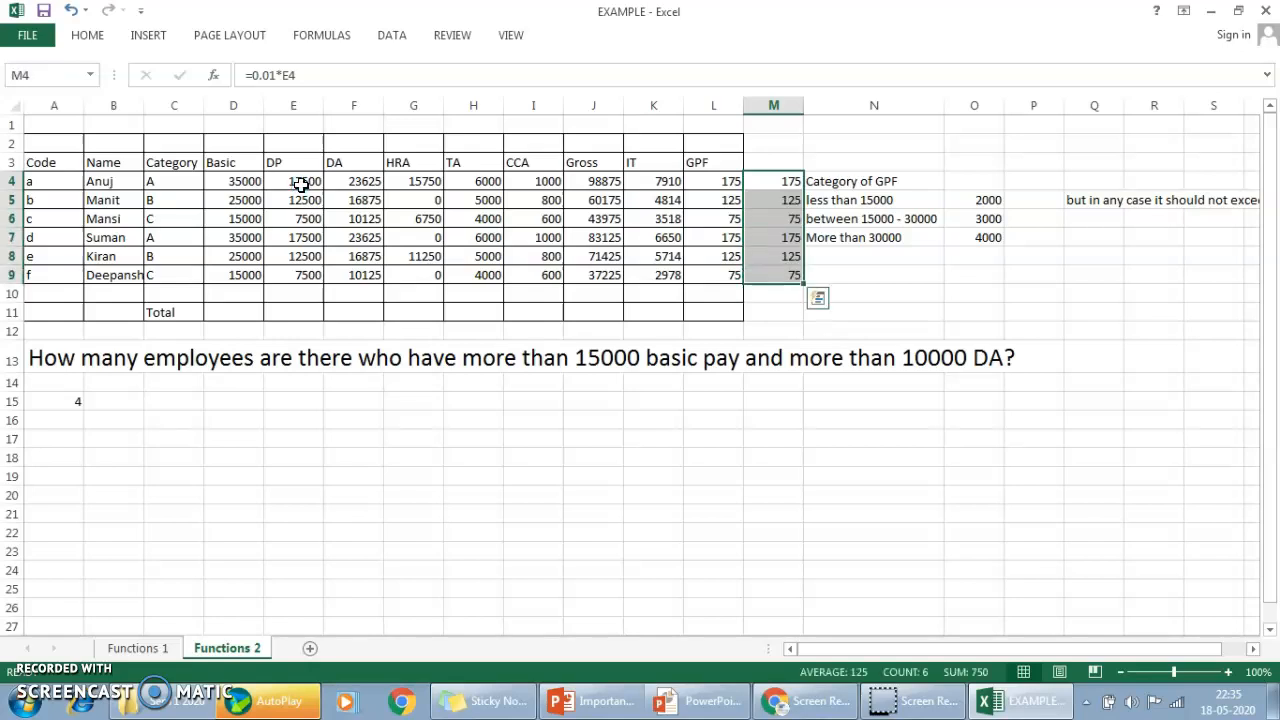
Change the DP multiplier in the L4 formula to 0.1.
{"action": "key", "text": "Left"}
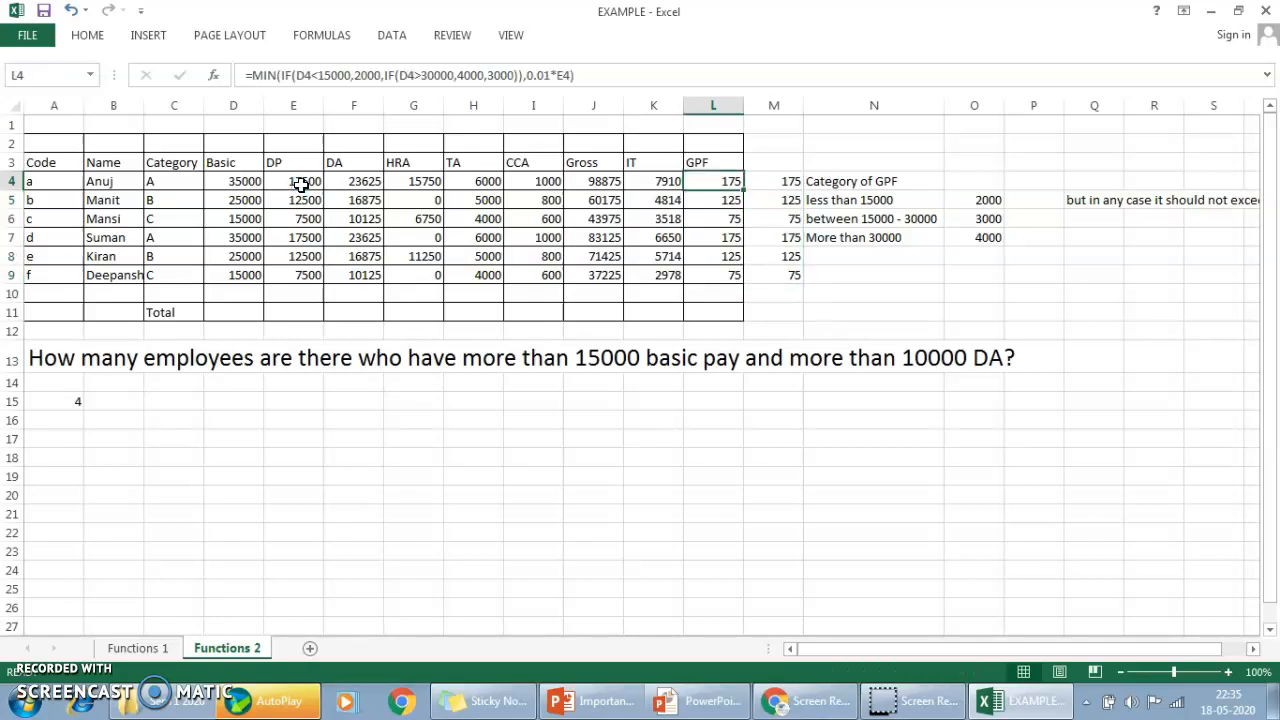
{"action": "left_click", "coordinate": [541, 75]}
{"action": "key", "text": "BackSpace"}
{"action": "key", "text": "Return"}
Fill the revised GPF formula from L4 down through L9 and select check cell M4.
{"action": "key", "text": "Up"}
{"action": "key", "text": "shift+Down"}
{"action": "key", "text": "shift+Down"}
{"action": "key", "text": "shift+Down"}
{"action": "key", "text": "shift+Down"}
{"action": "key", "text": "shift+Down"}
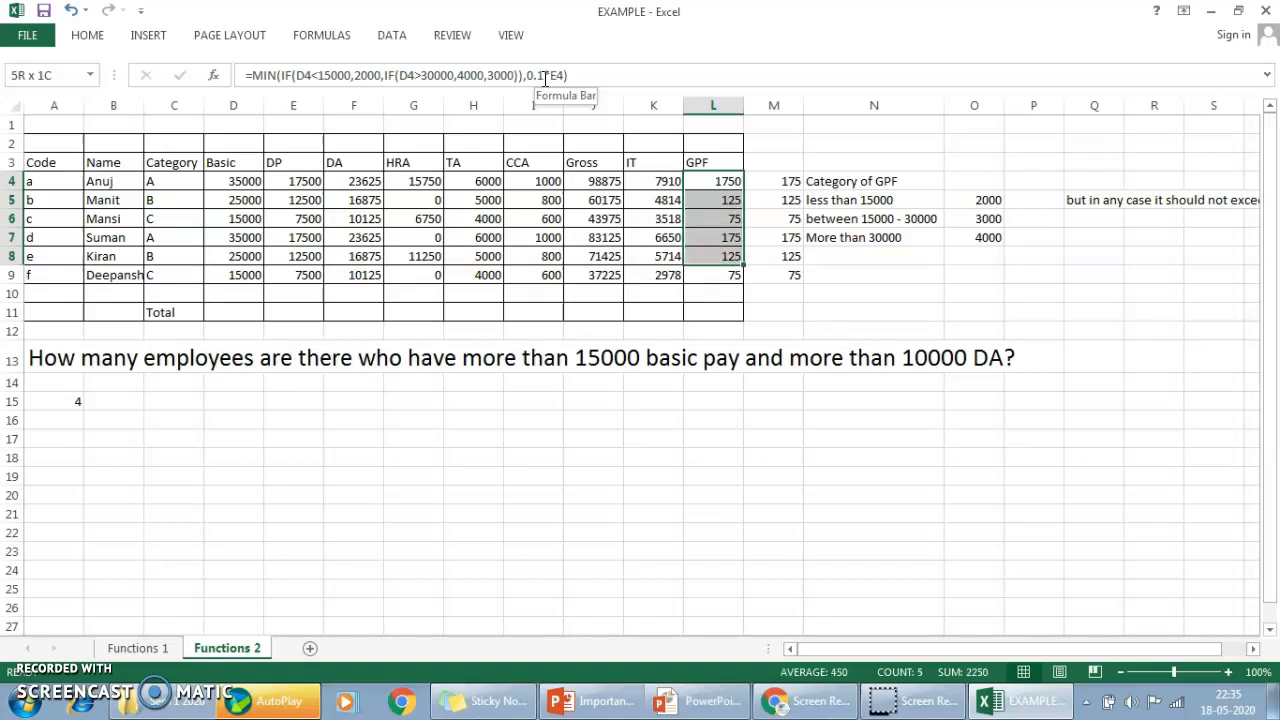
{"action": "key", "text": "ctrl+d"}
{"action": "key", "text": "Left"}
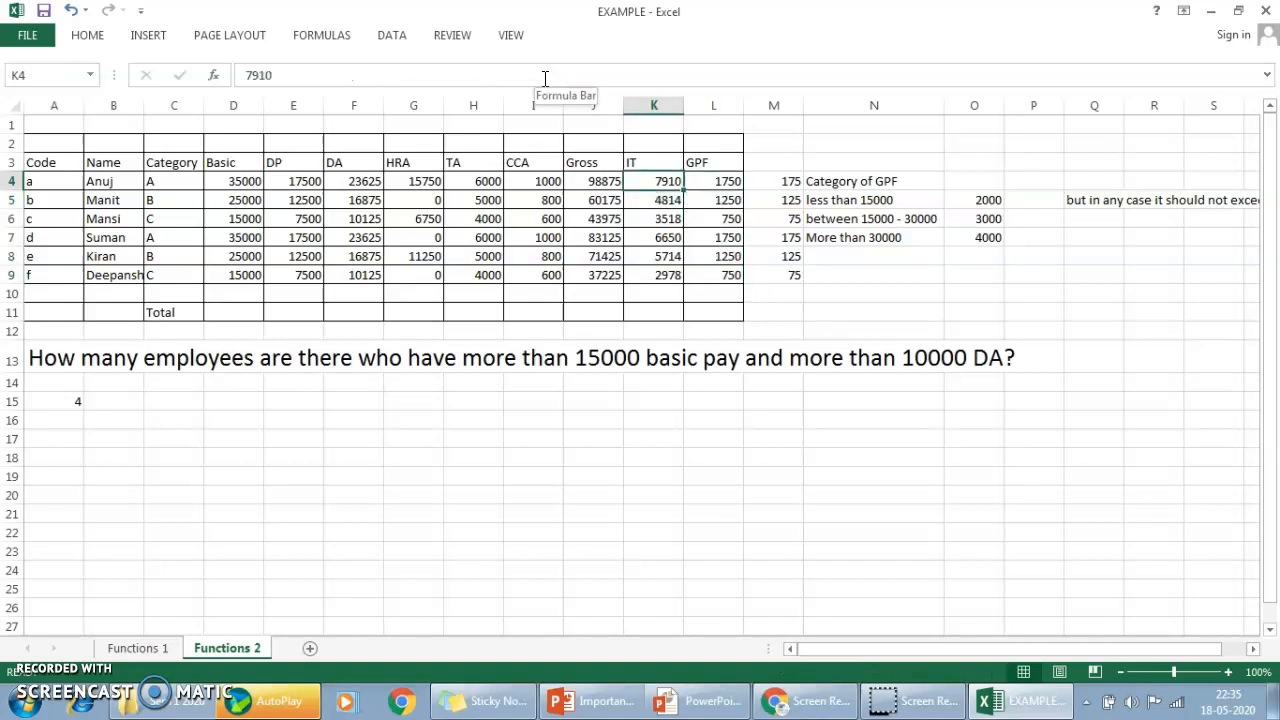
{"action": "key", "text": "Right"}
{"action": "key", "text": "Right"}
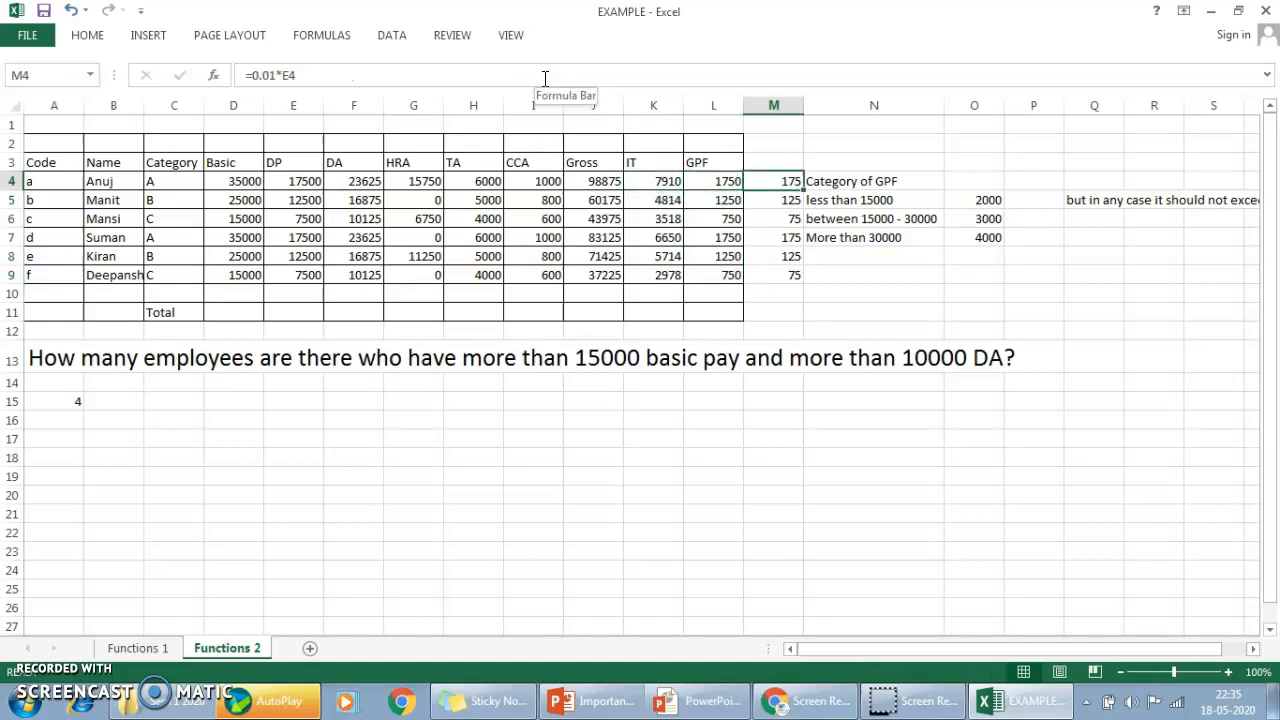